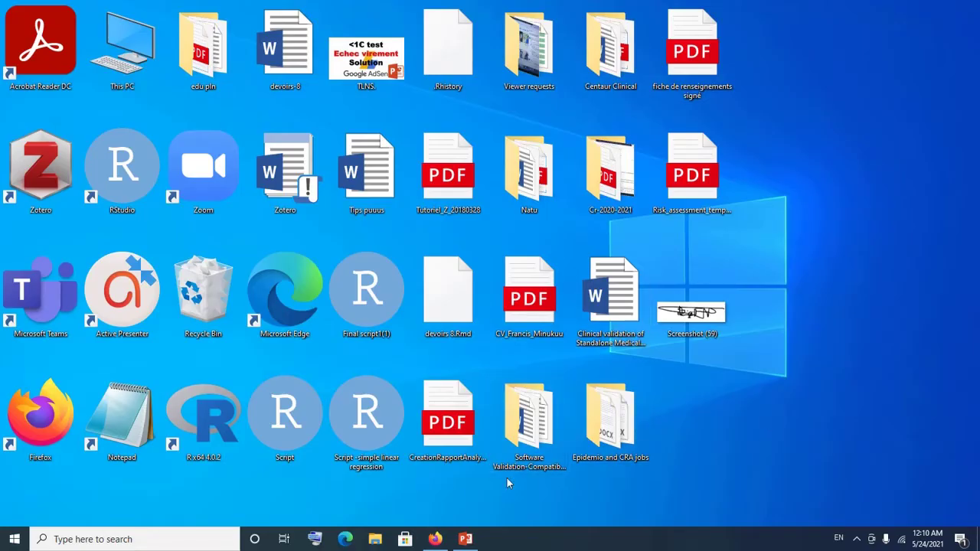
Launch Firefox from the taskbar to get a blank New Tab page.
left_click(435, 537)
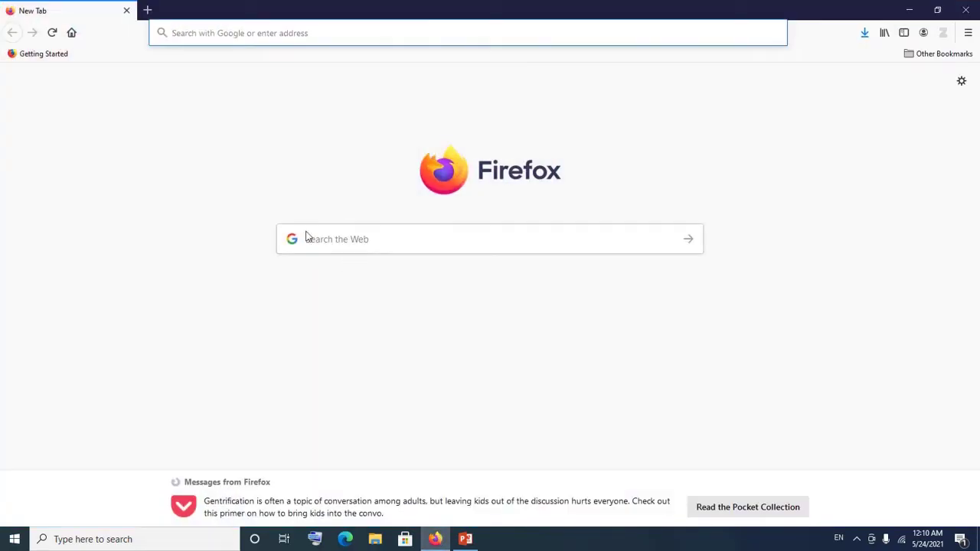
Load get.adobe.com/reader in Firefox's address bar.
left_click(212, 29)
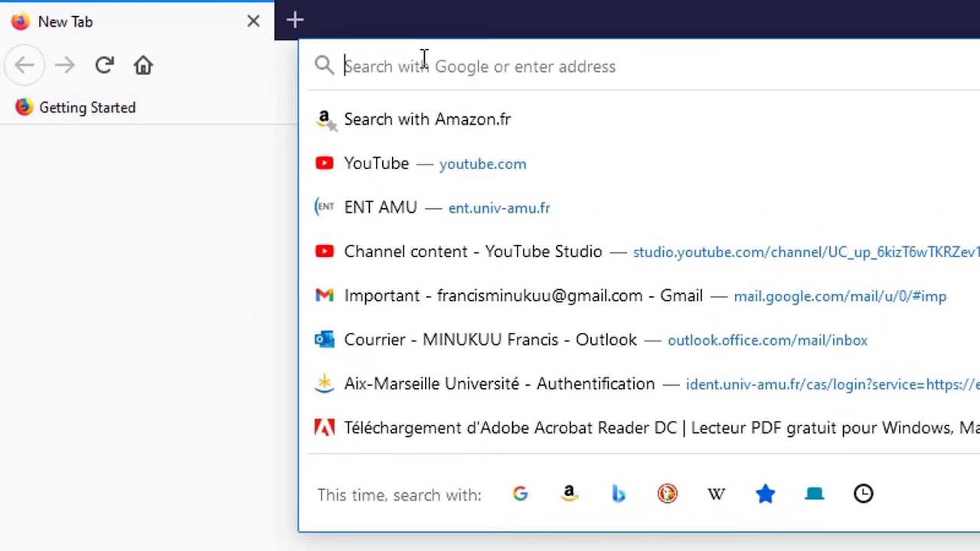
type("ge")
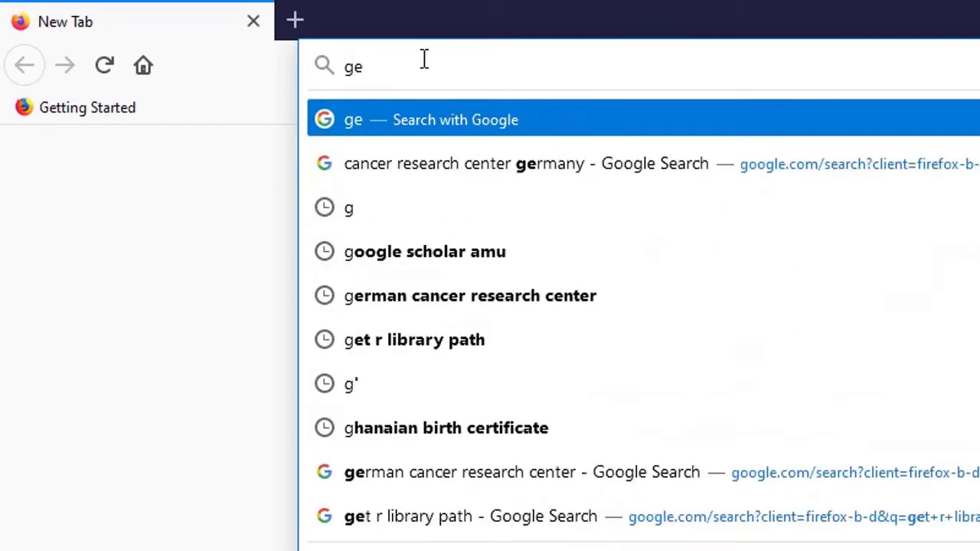
type("t.ade")
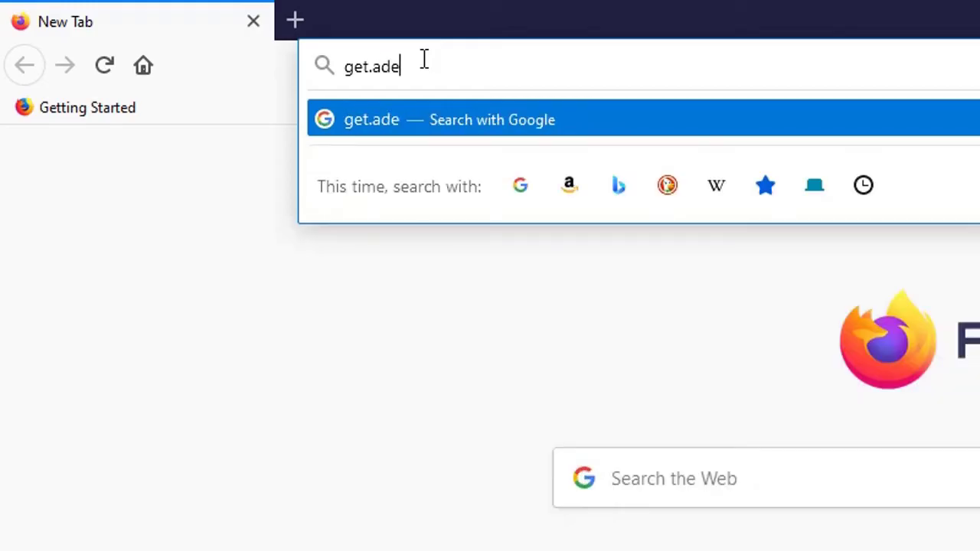
key("BackSpace")
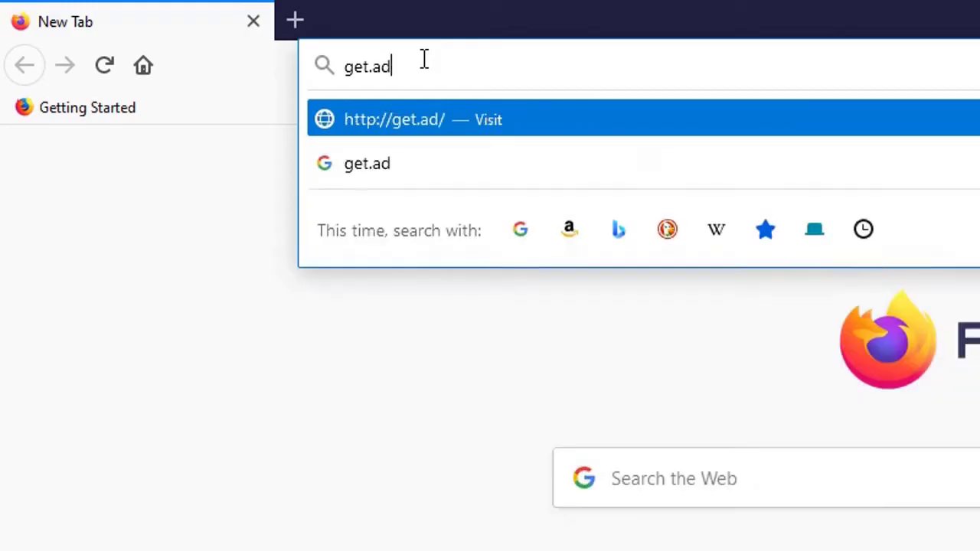
type("obe")
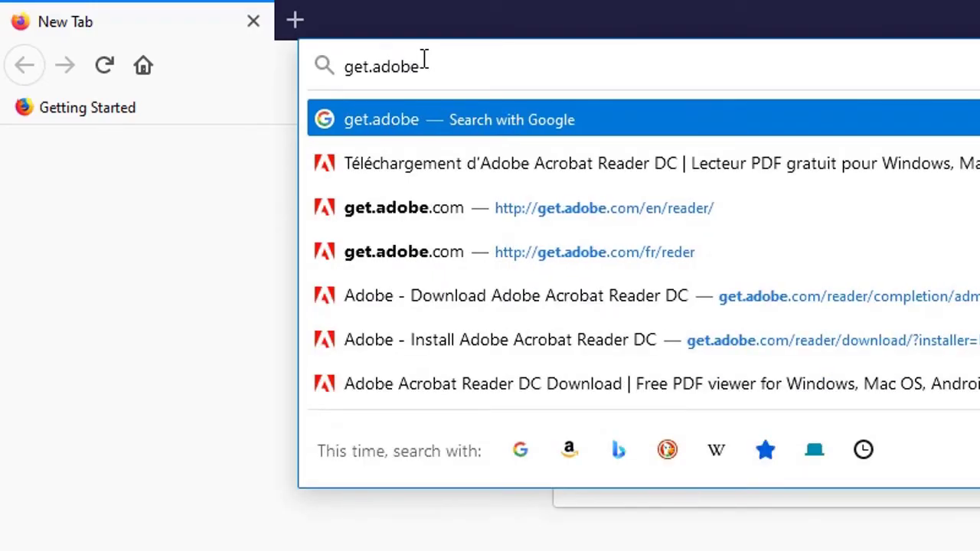
type(".com")
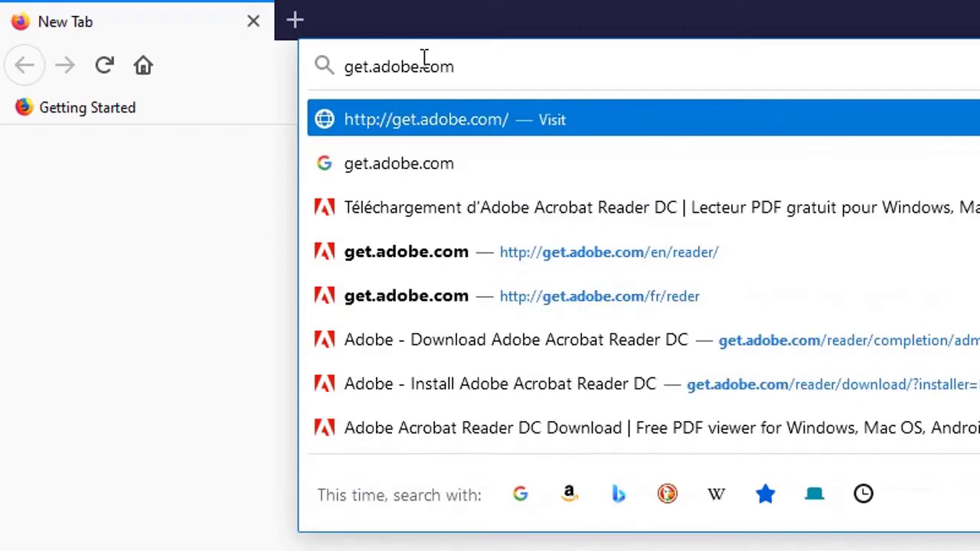
type("/reader/")
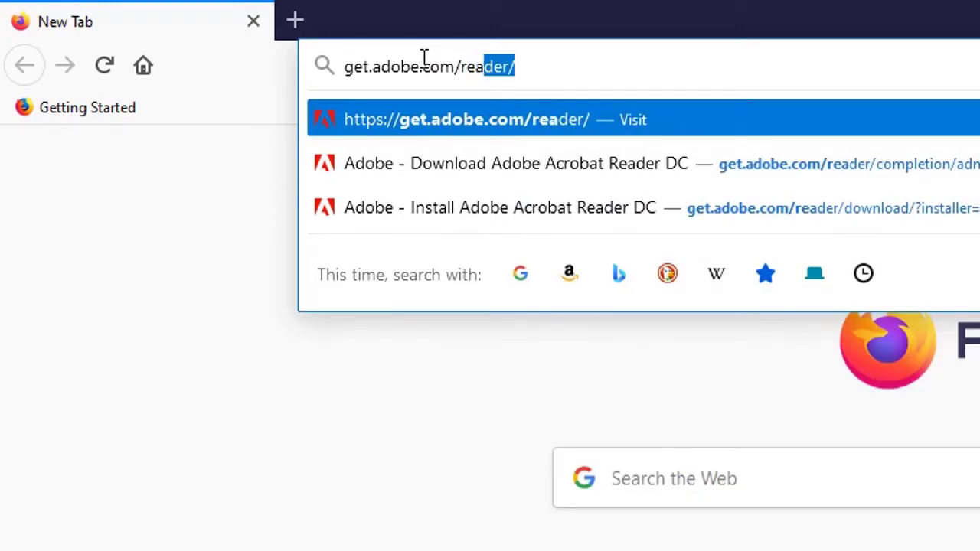
key("Return")
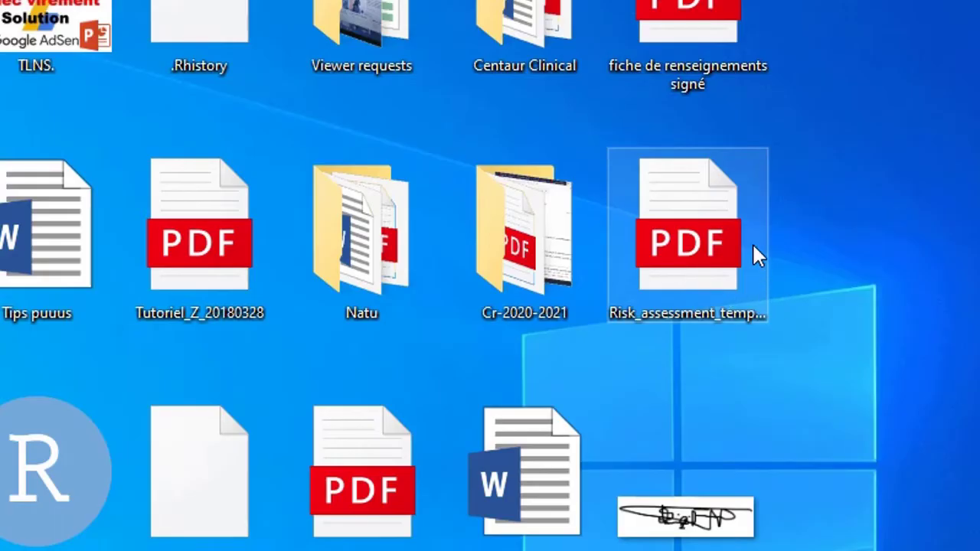
Open Risk_assessment_template.pdf with Adobe Acrobat Reader DC via Open with.
right_click(690, 239)
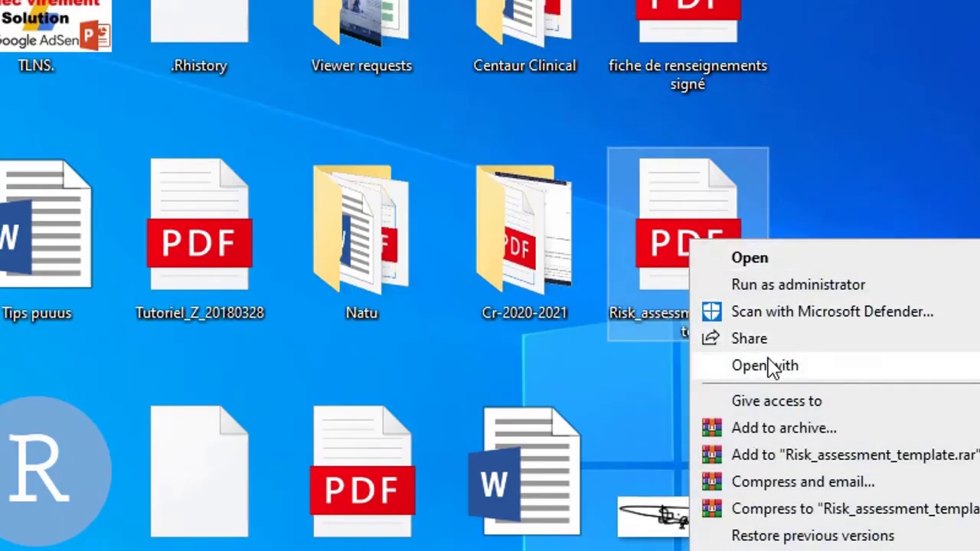
mouse_move(770, 371)
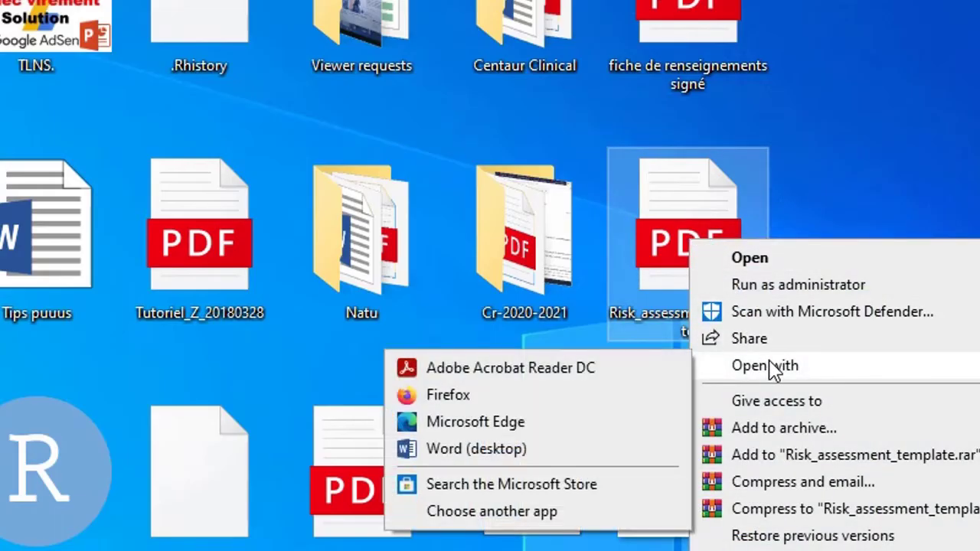
left_click(551, 374)
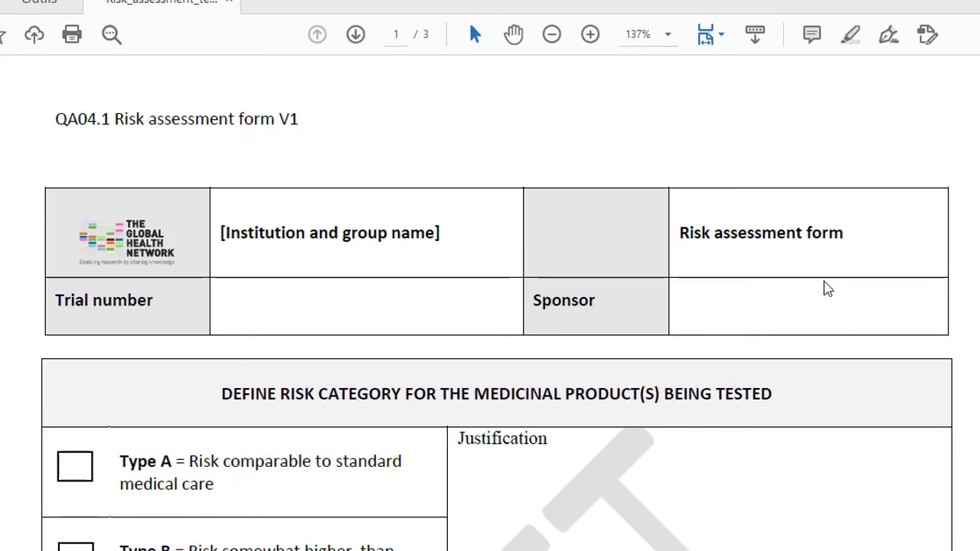
Decline the default PDF app prompt with Non and return to the top of the form.
scroll(763, 287, "down", 3)
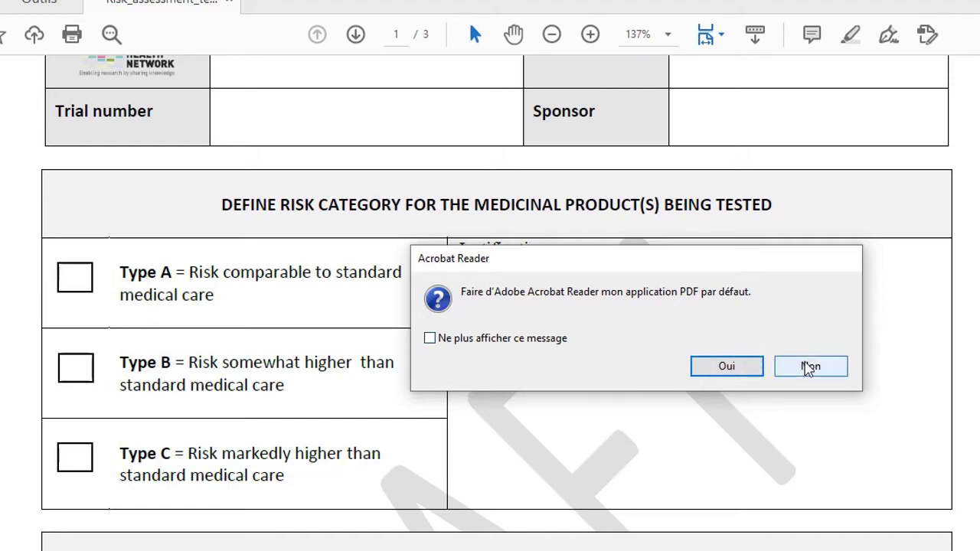
left_click(808, 366)
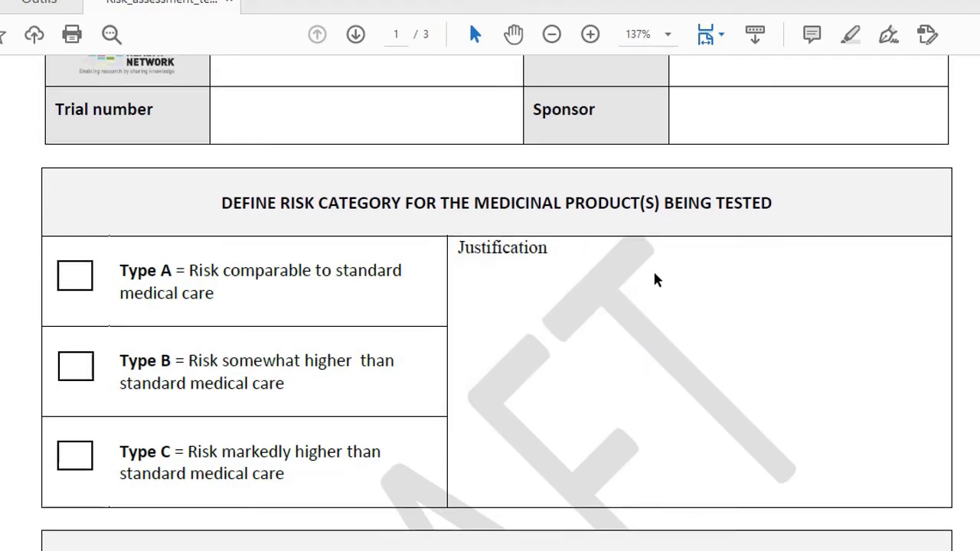
scroll(655, 280, "up", 3)
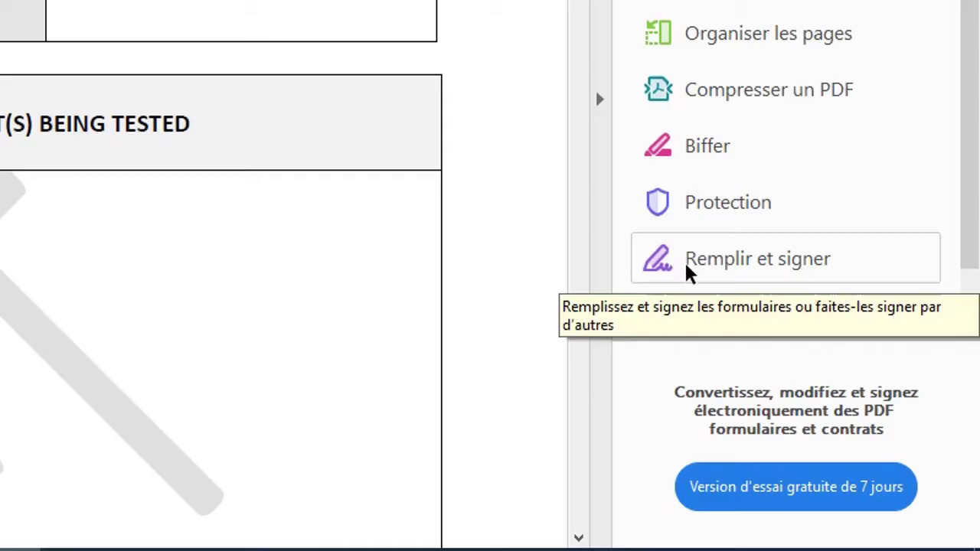
Activate the Remplir et signer (Fill & Sign) tool on the risk assessment form.
left_click(698, 268)
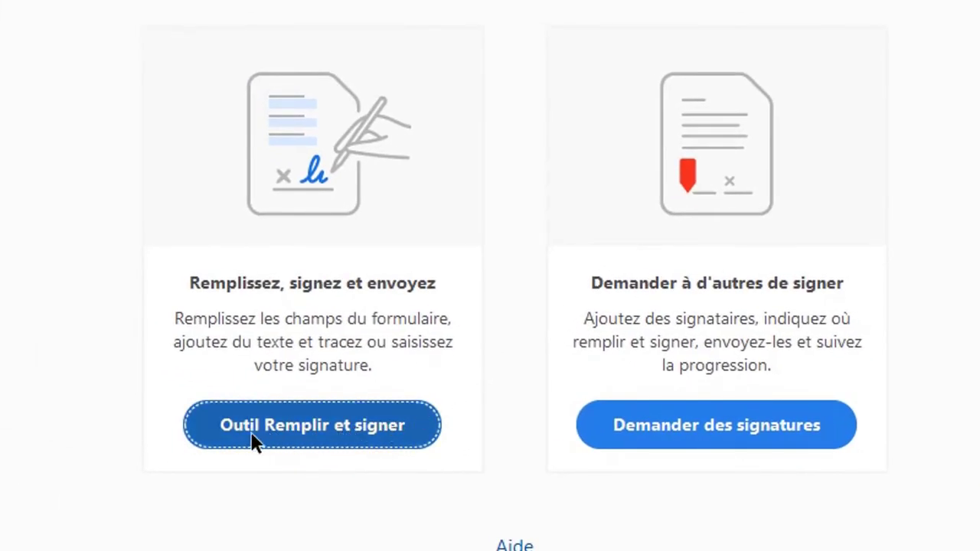
left_click(344, 438)
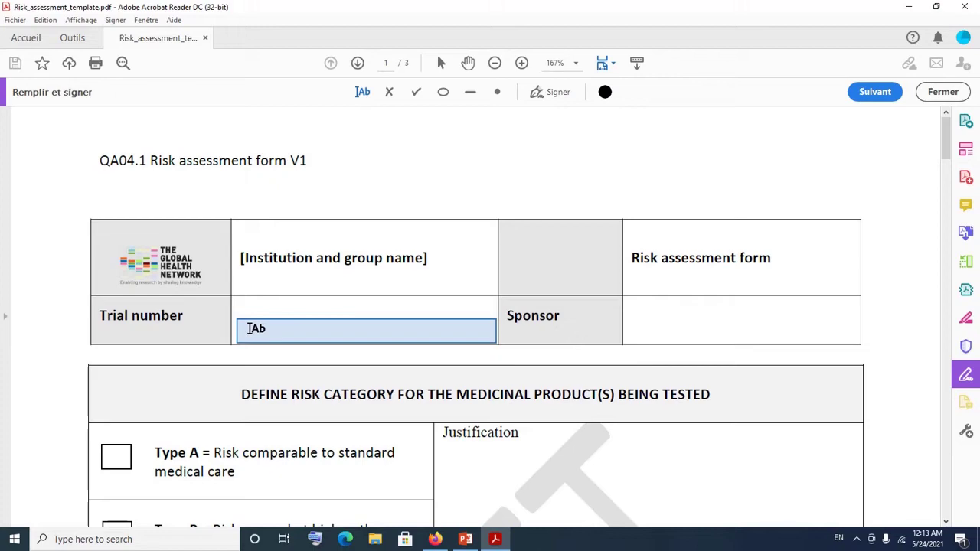
Enter DR003 in the Trial number cell.
left_click(250, 328)
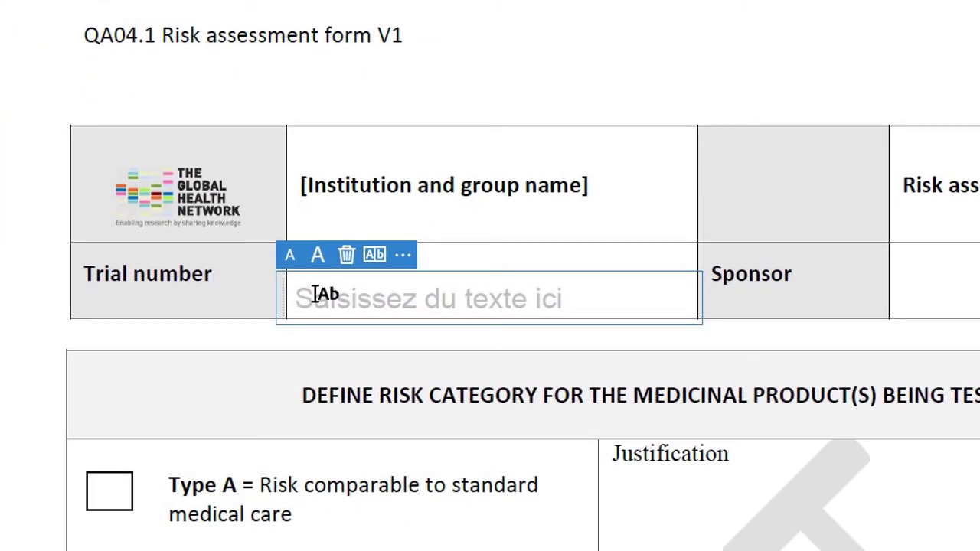
type("d")
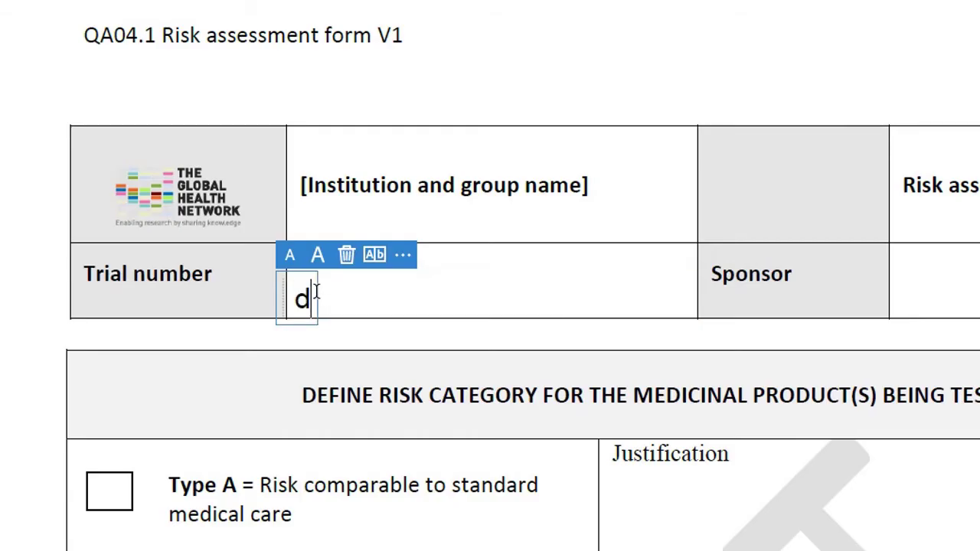
key("BackSpace")
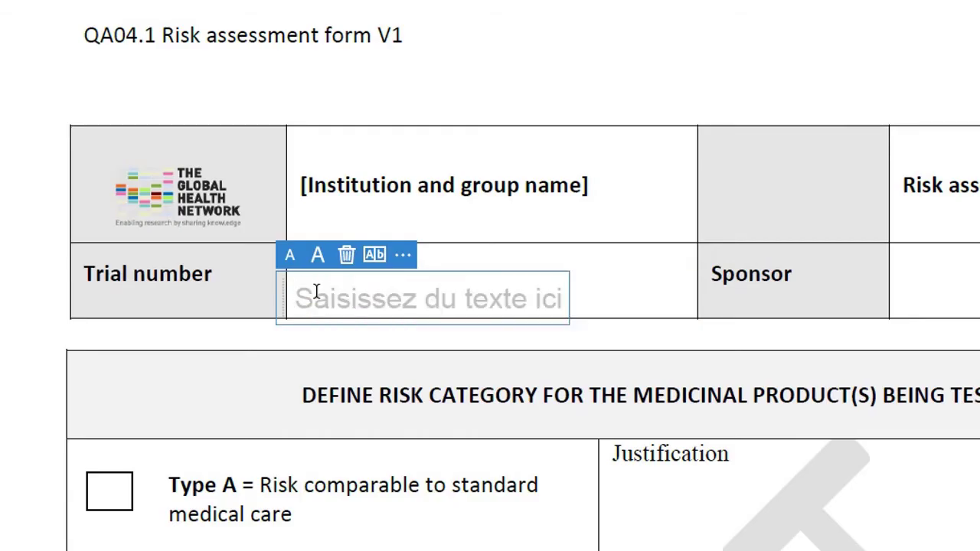
type("DR003")
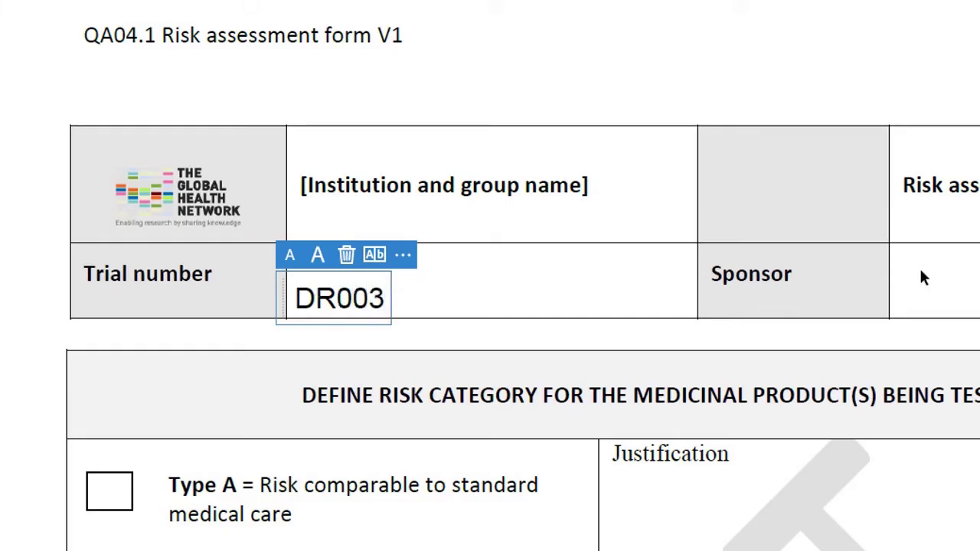
Enter the sponsor name in the Sponsor cell and position it within the cell.
left_click(973, 282)
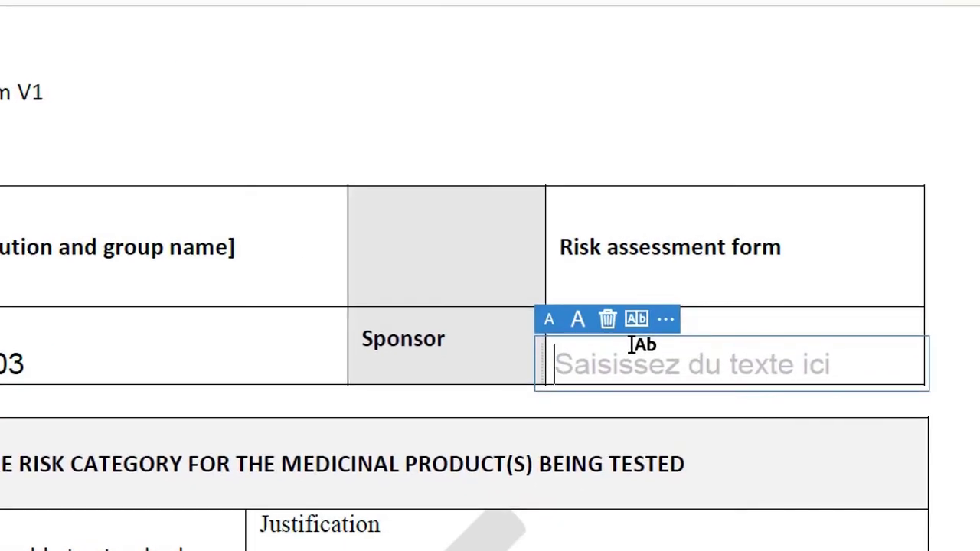
type("MINUK")
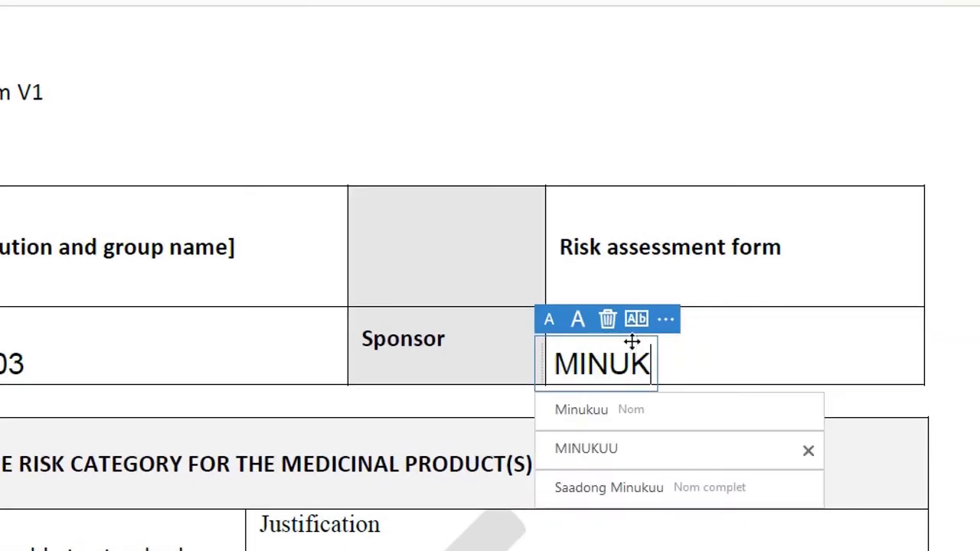
type("UU")
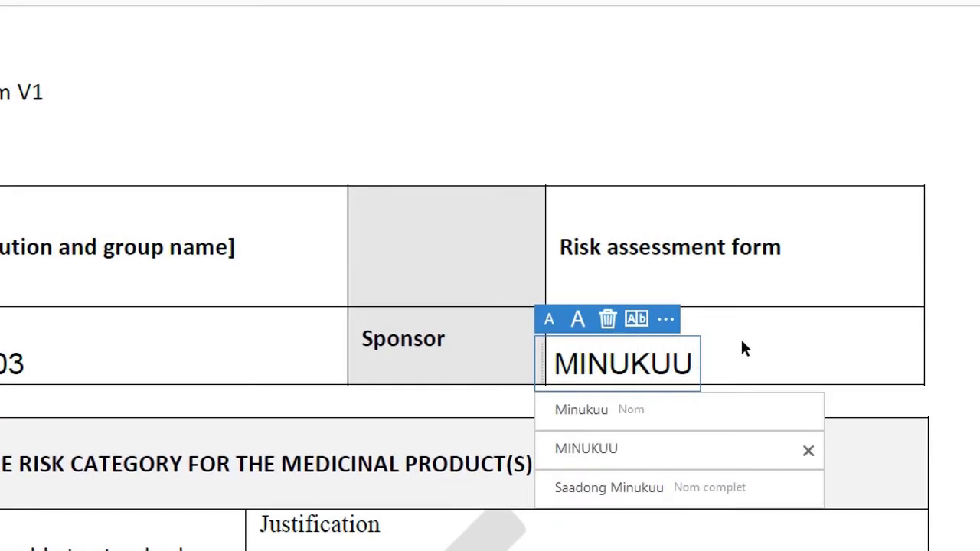
left_click(740, 338)
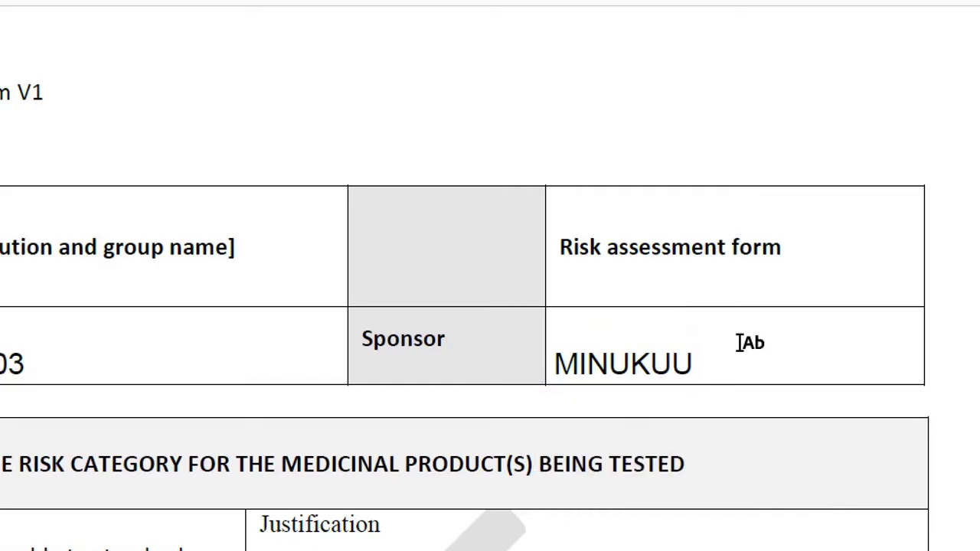
left_click(682, 362)
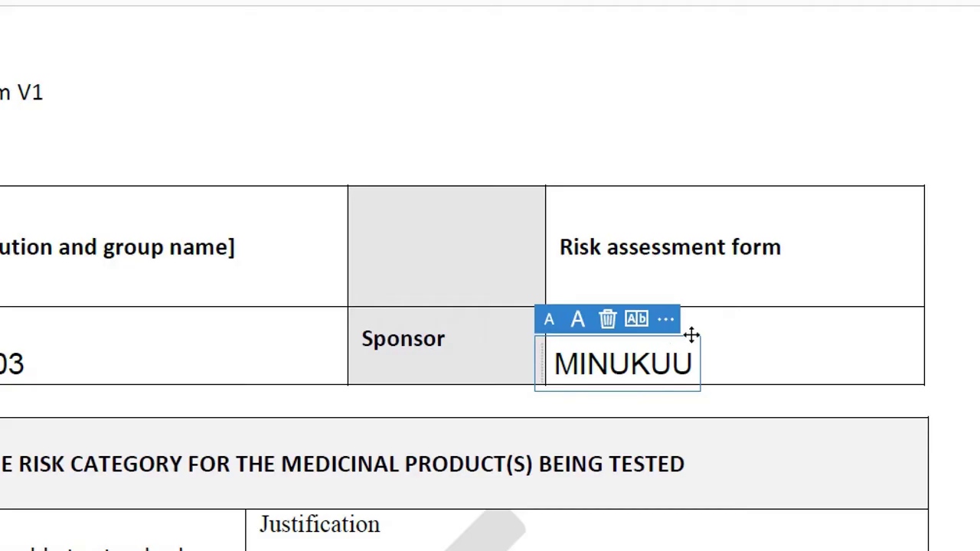
left_click_drag(692, 335, 706, 315)
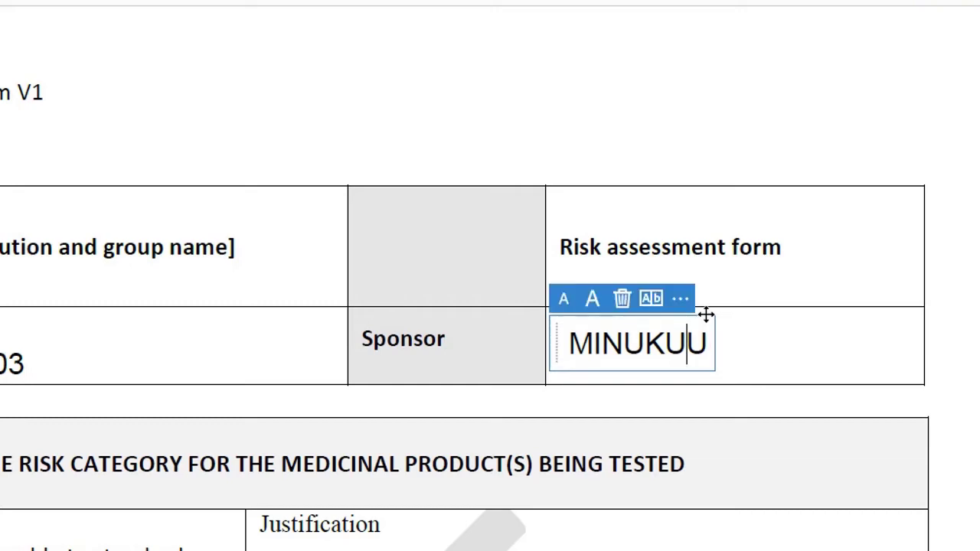
Move the DR003 entry up within its Trial number cell.
left_click(13, 343)
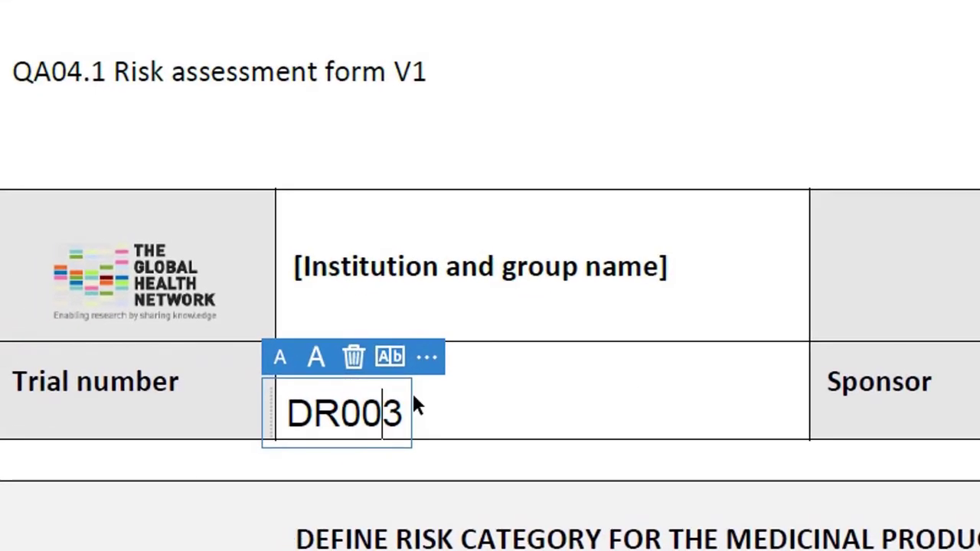
left_click_drag(407, 394, 408, 370)
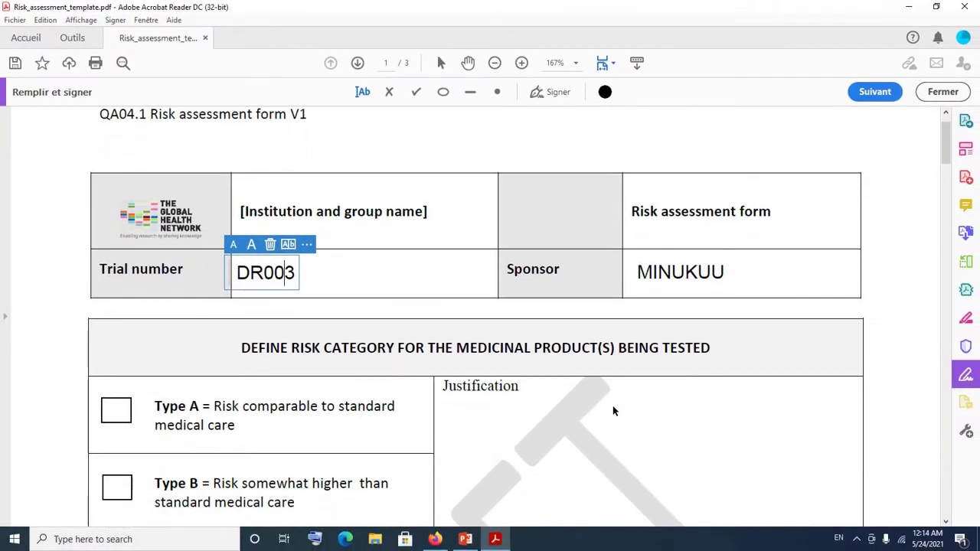
scroll(613, 411, "down", 1)
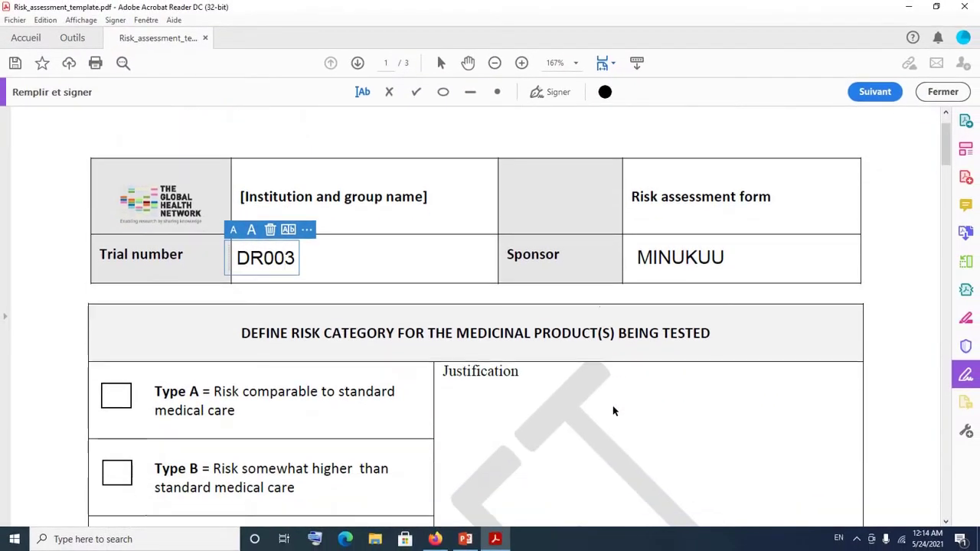
scroll(613, 411, "down", 4)
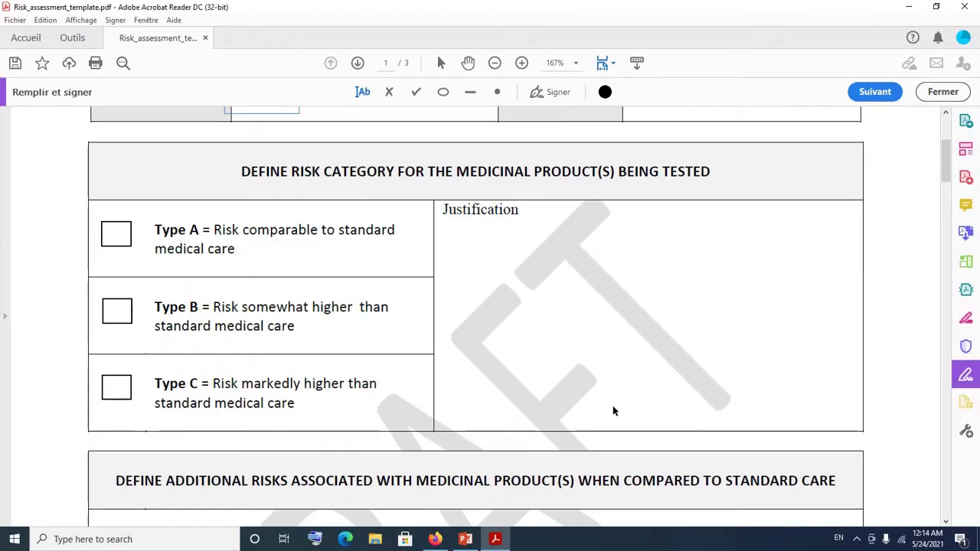
scroll(612, 411, "up", 3)
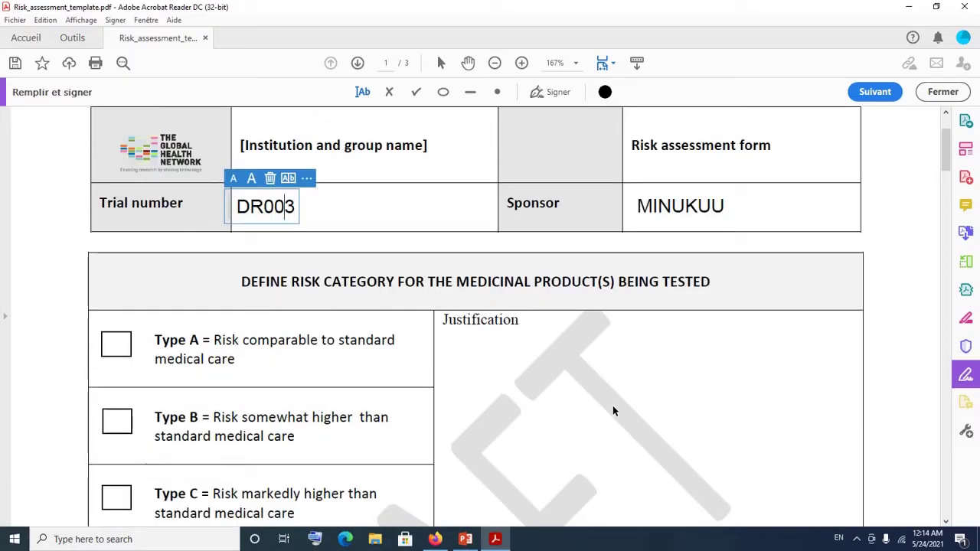
scroll(268, 400, "down", 1)
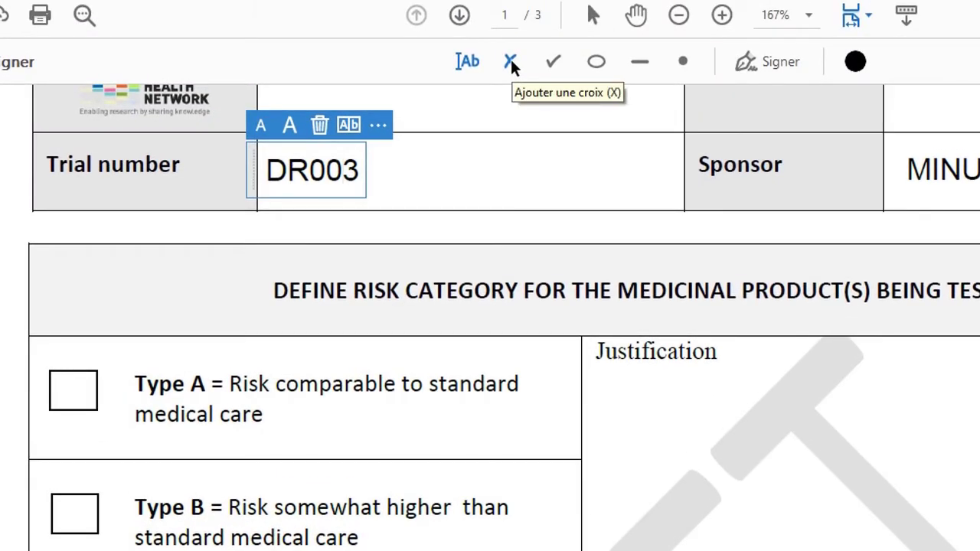
Place, enlarge and then delete cross marks on the Type A box.
left_click(511, 63)
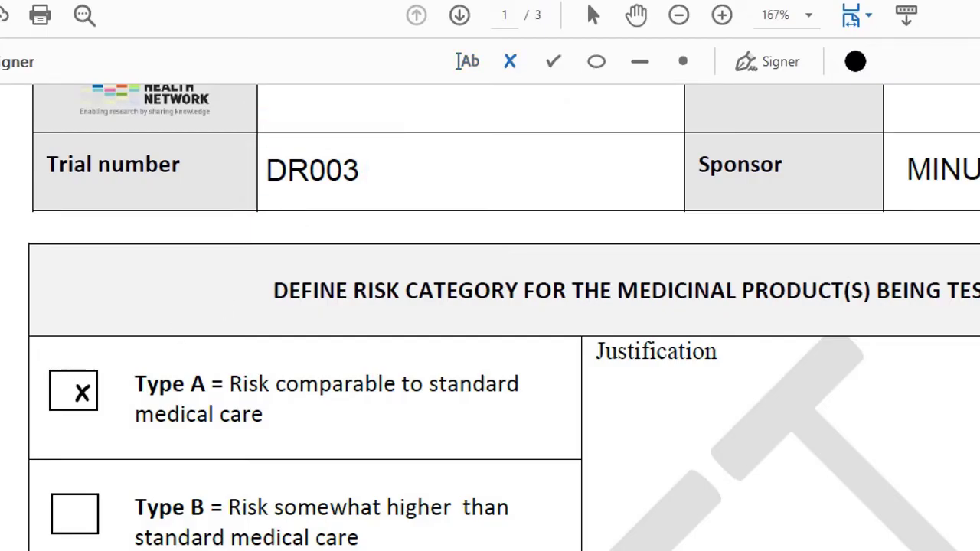
left_click(82, 392)
left_click_drag(82, 381, 79, 381)
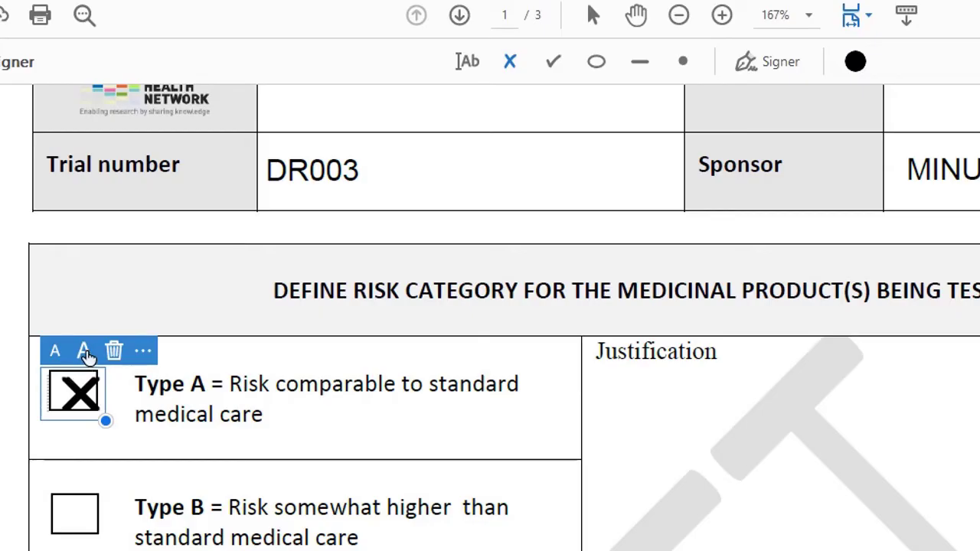
left_click(85, 352)
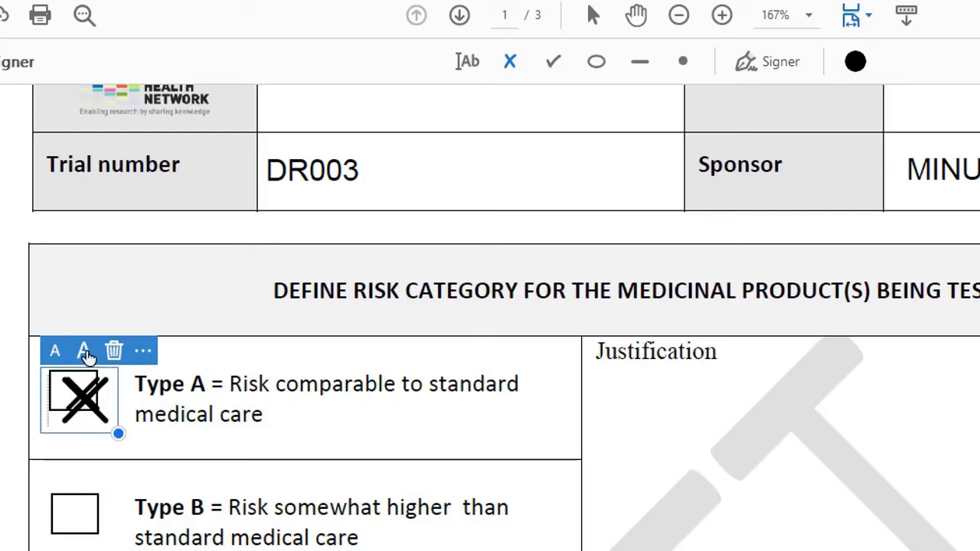
left_click(85, 351)
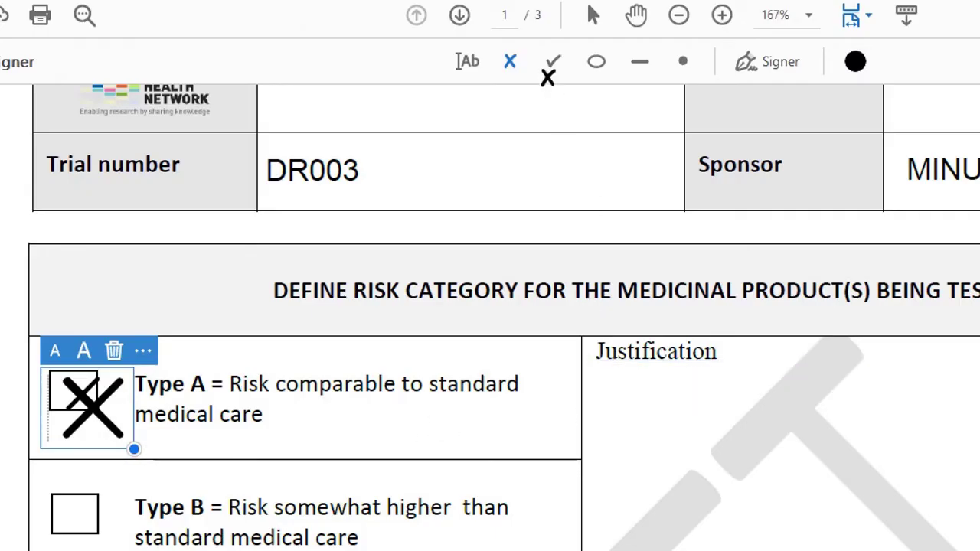
left_click(511, 61)
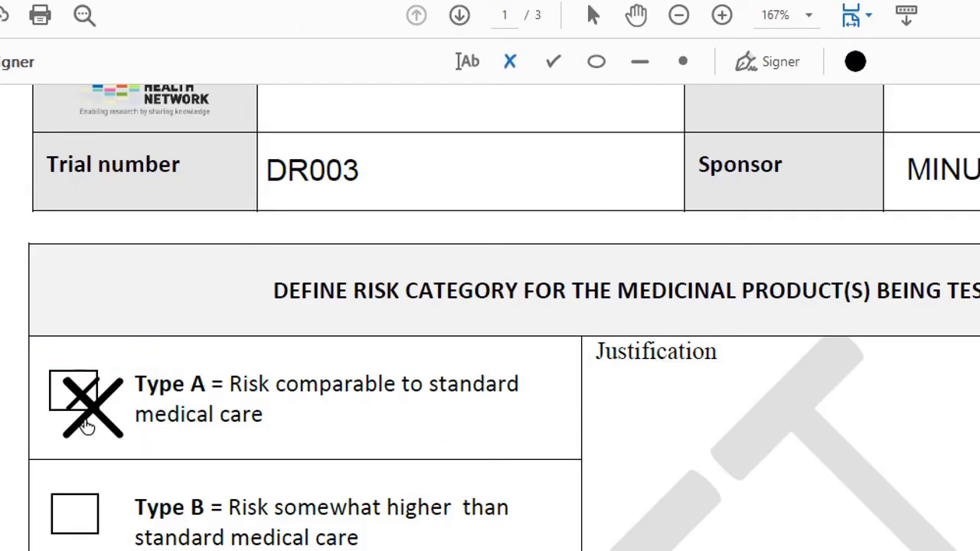
left_click(86, 410)
left_click_drag(86, 410, 82, 404)
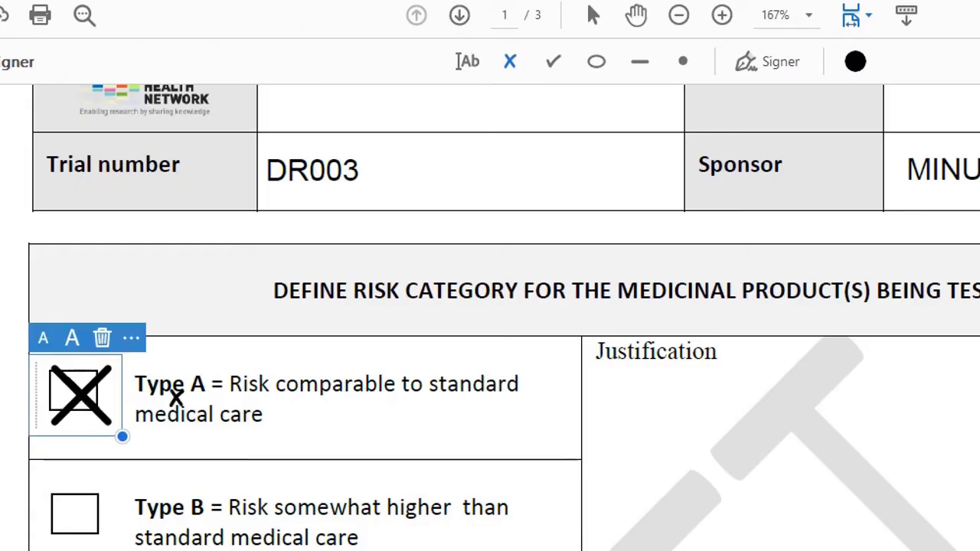
left_click(103, 341)
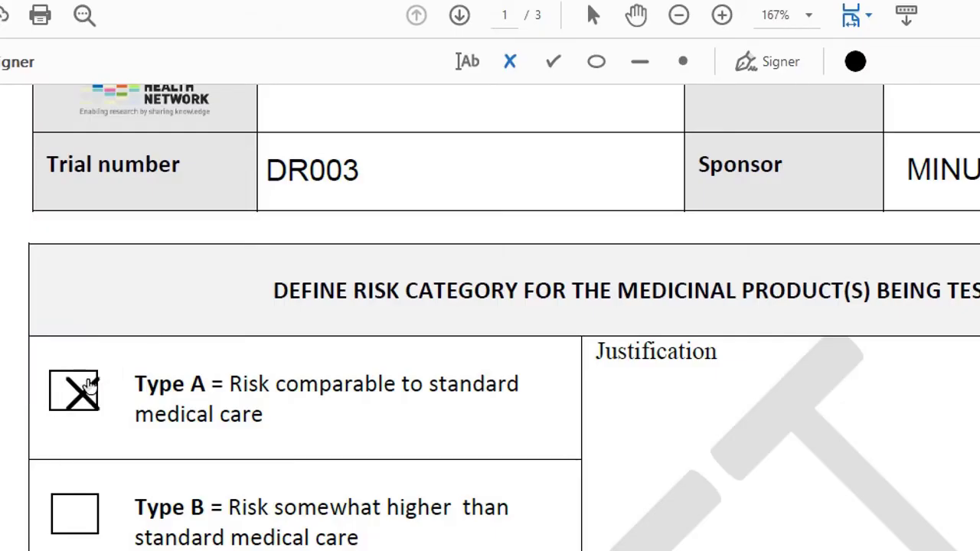
left_click(81, 391)
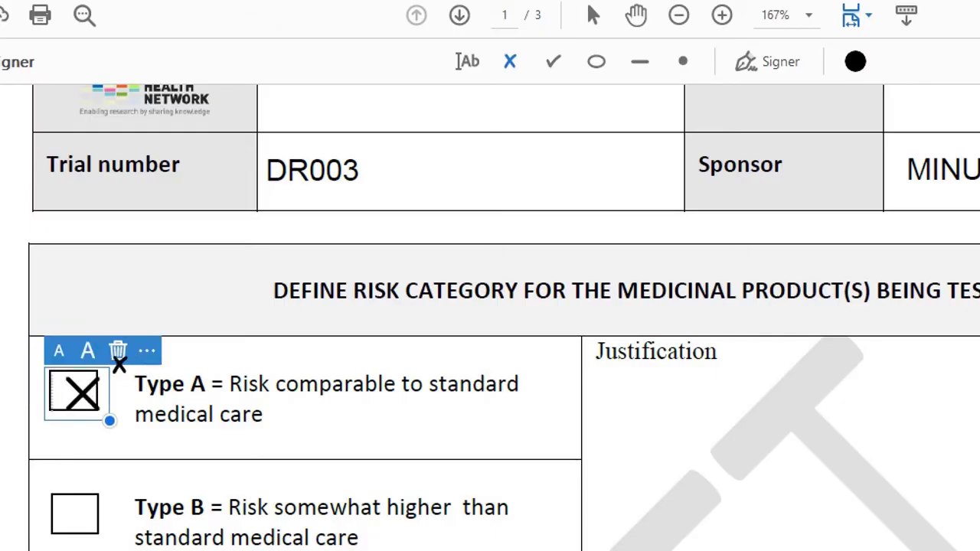
left_click(117, 351)
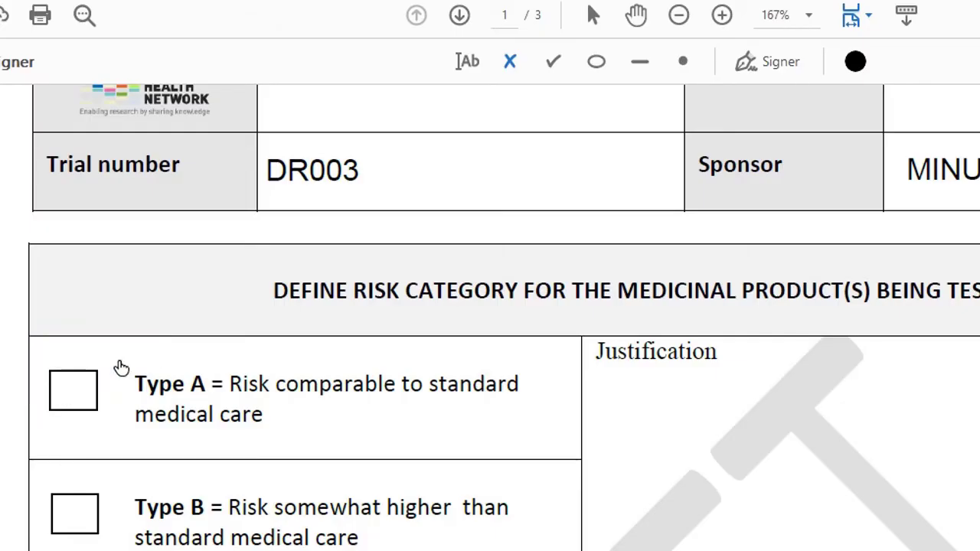
Put a check mark in the Type A risk category box.
left_click(554, 67)
left_click(75, 391)
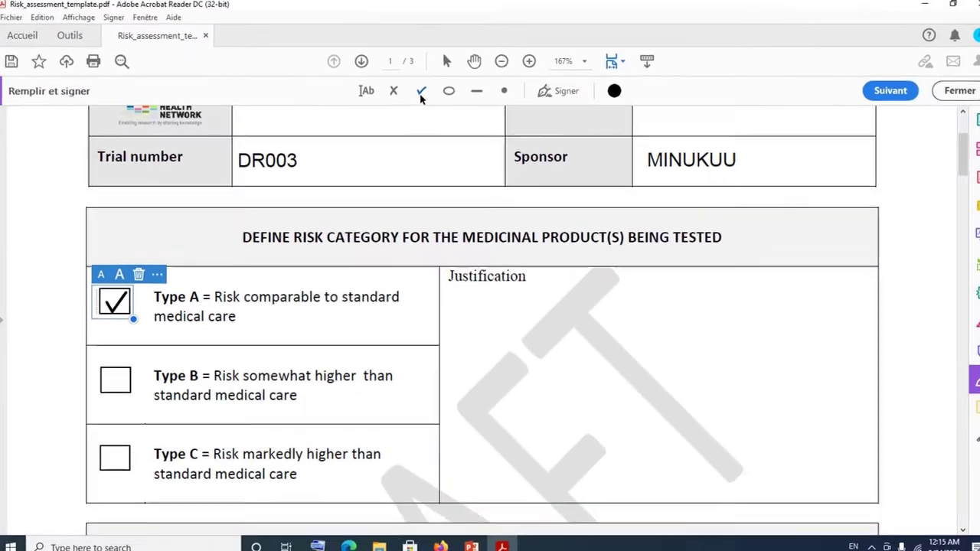
left_click(421, 94)
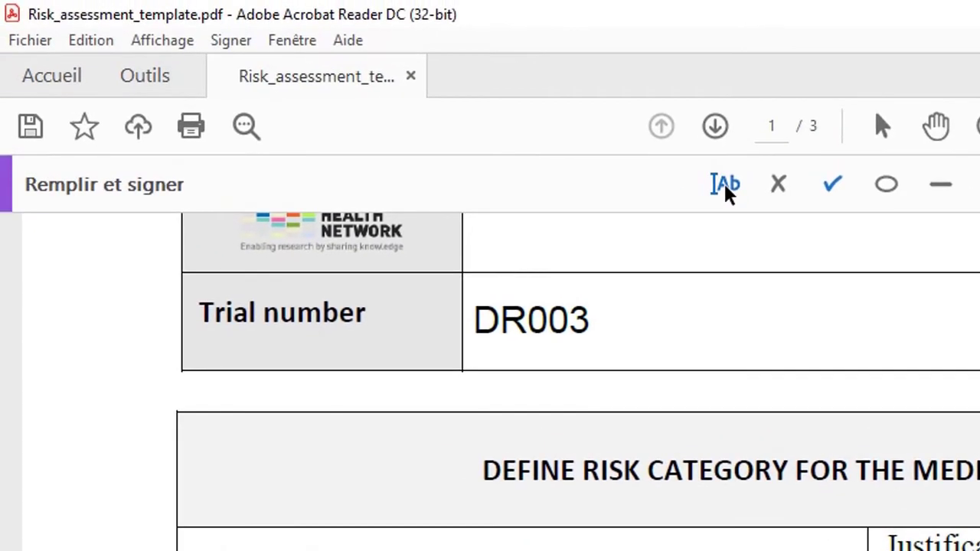
Start a text entry reading "P" in the Justification cell.
left_click(722, 185)
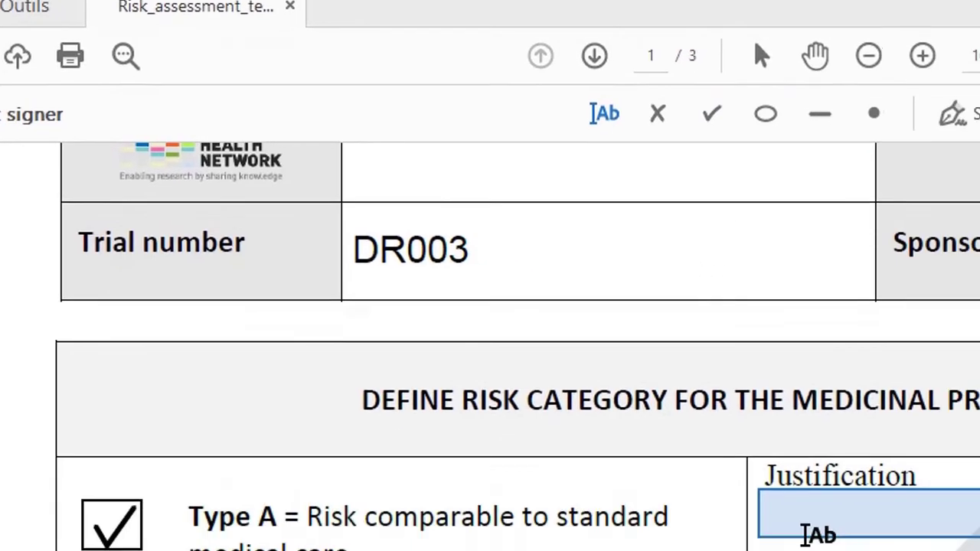
left_click(805, 534)
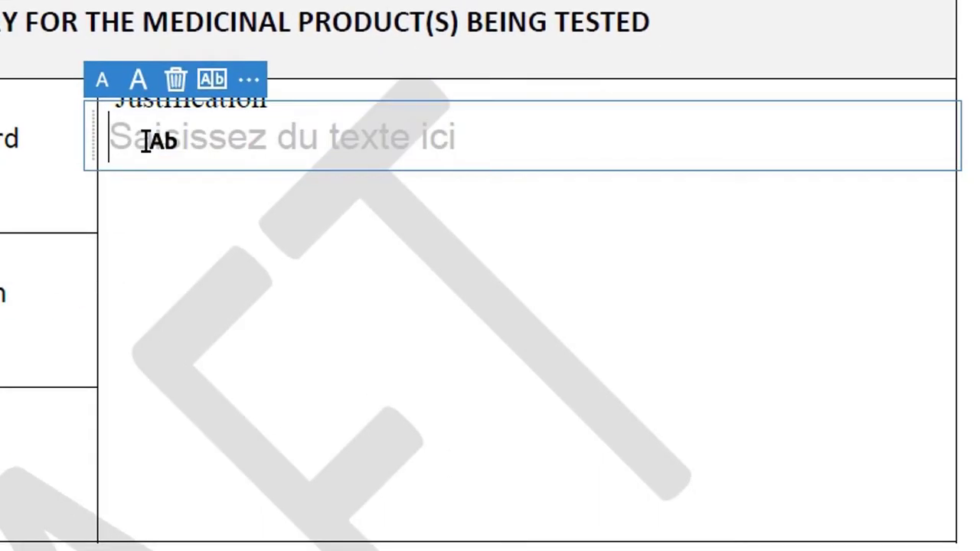
type("P")
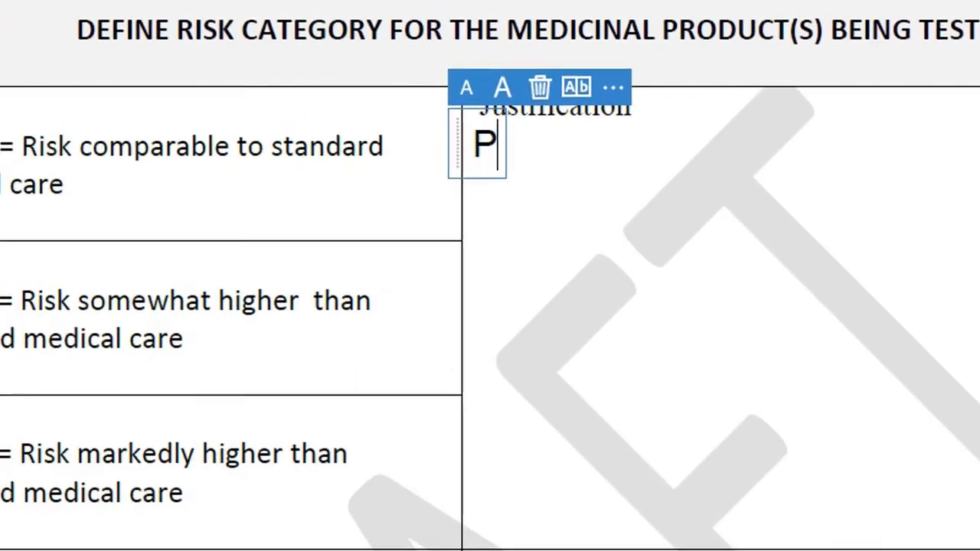
Delete the Type A check mark and place a check mark in the Type C box.
left_click(187, 178)
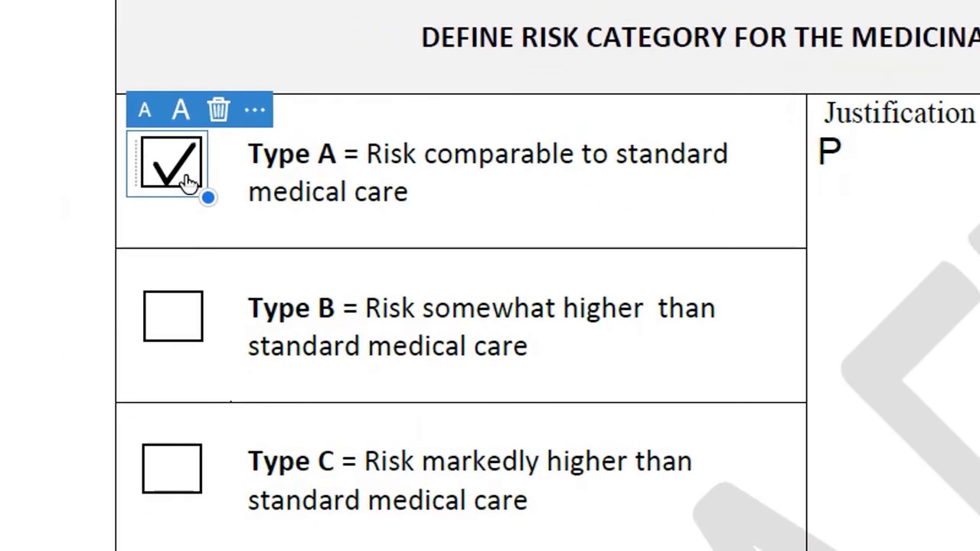
left_click(219, 113)
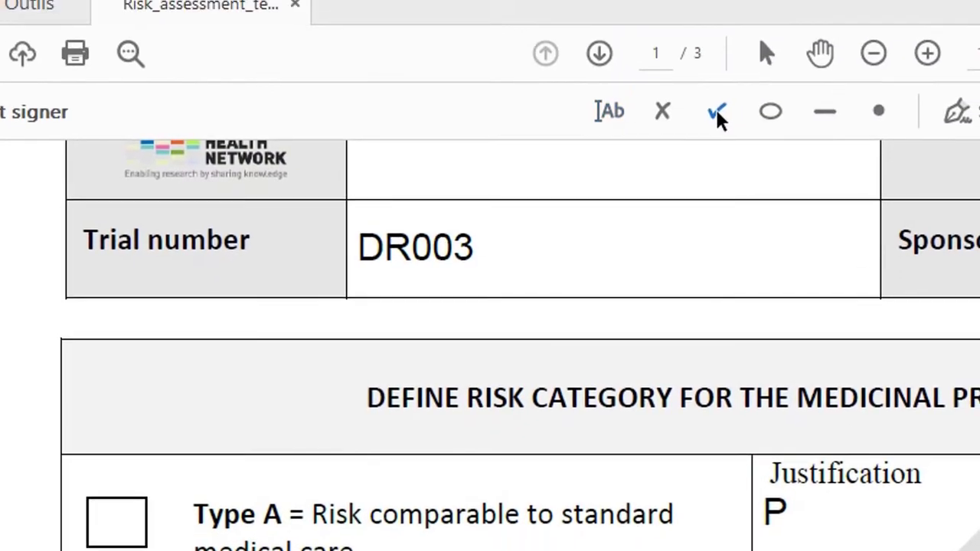
left_click(719, 116)
left_click(171, 531)
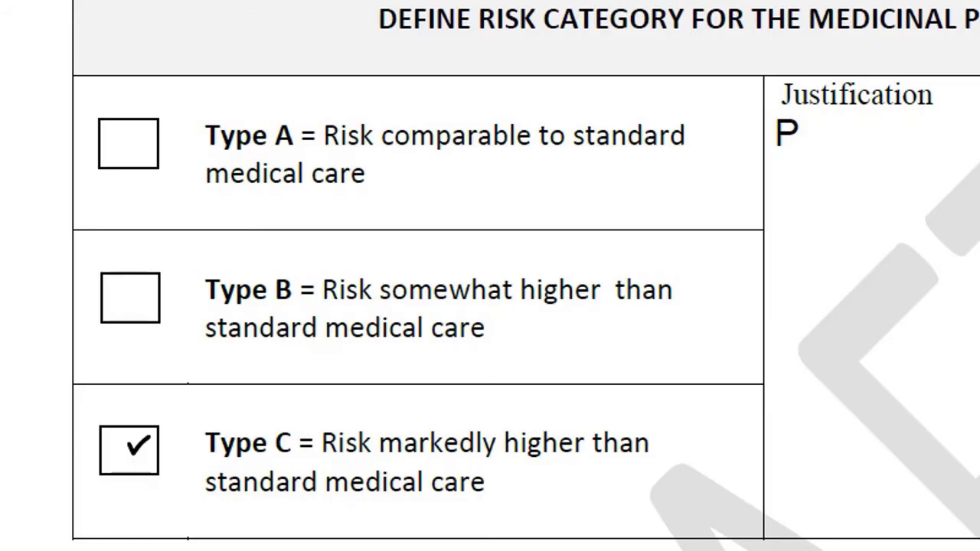
left_click(129, 450)
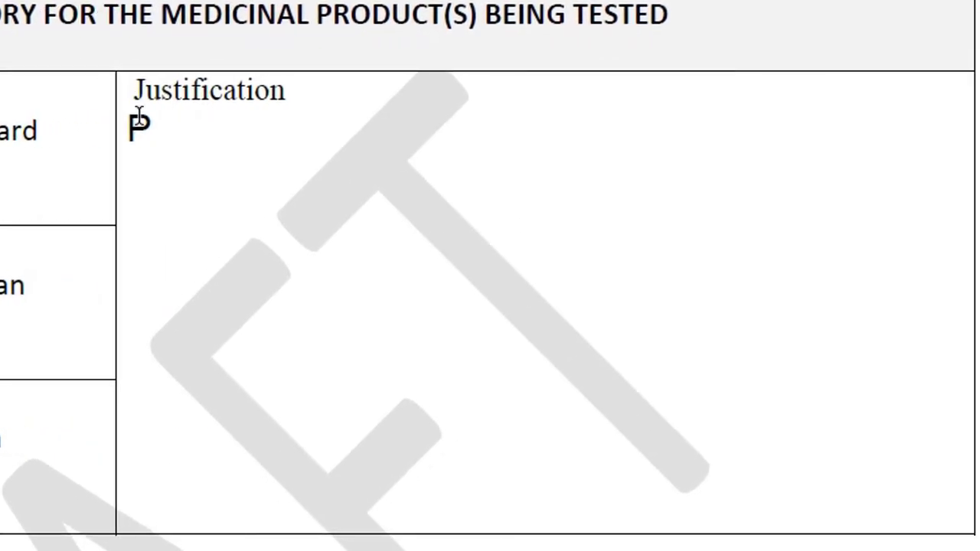
Remove the extra empty box and complete Justification as "Patient was profusely bleeding".
left_click(165, 140)
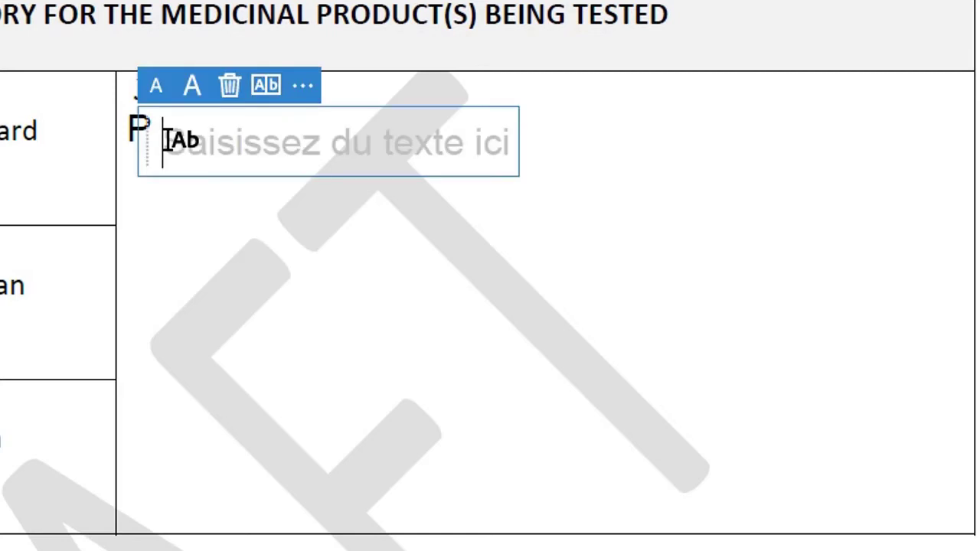
left_click(228, 89)
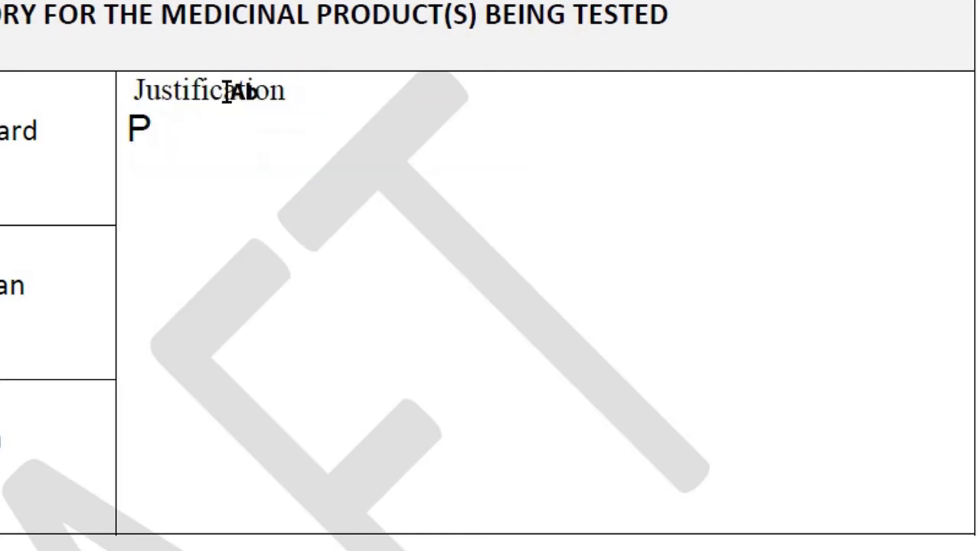
left_click(153, 124)
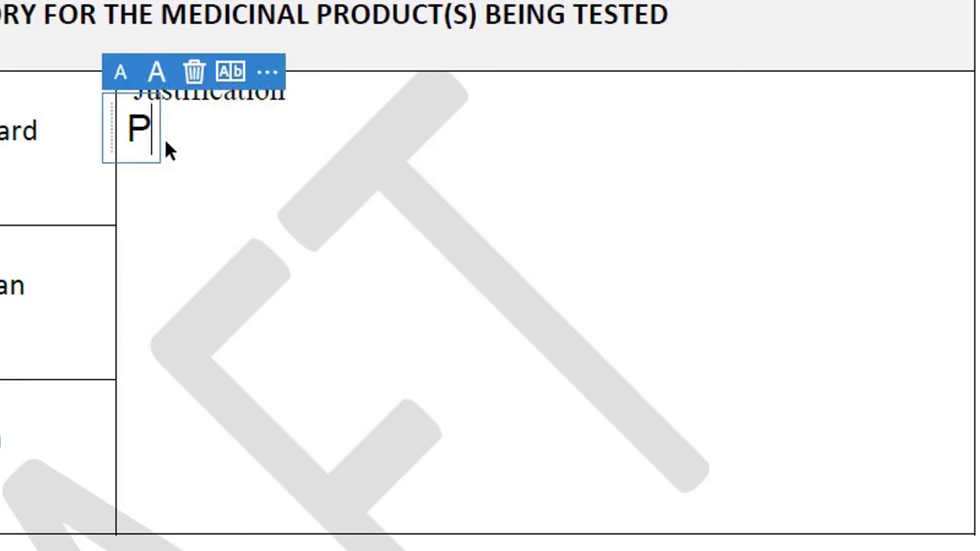
type("atient ")
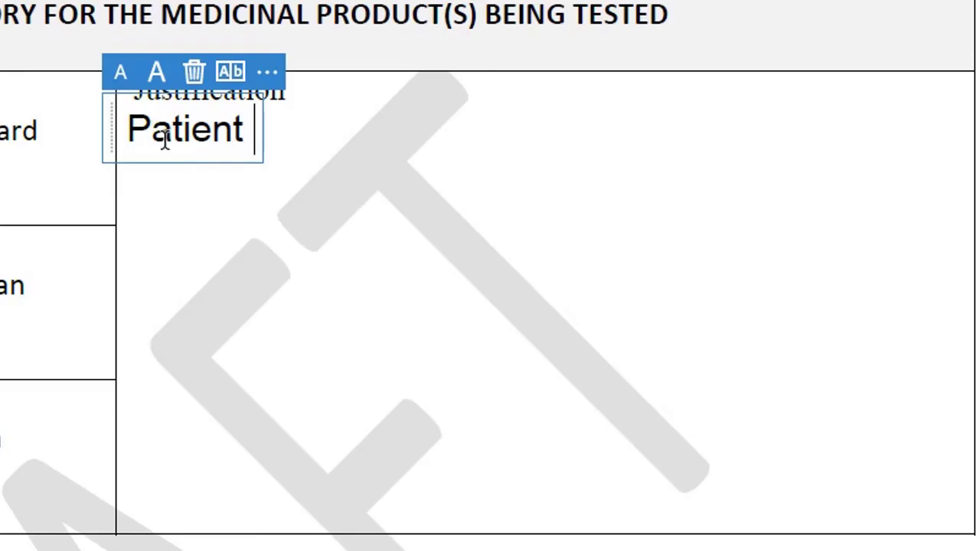
type("was ")
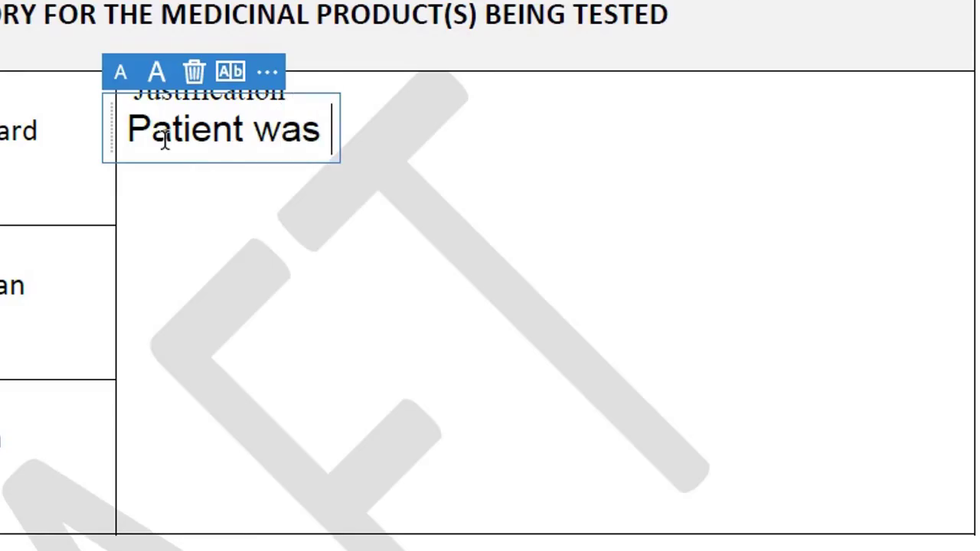
type("pro")
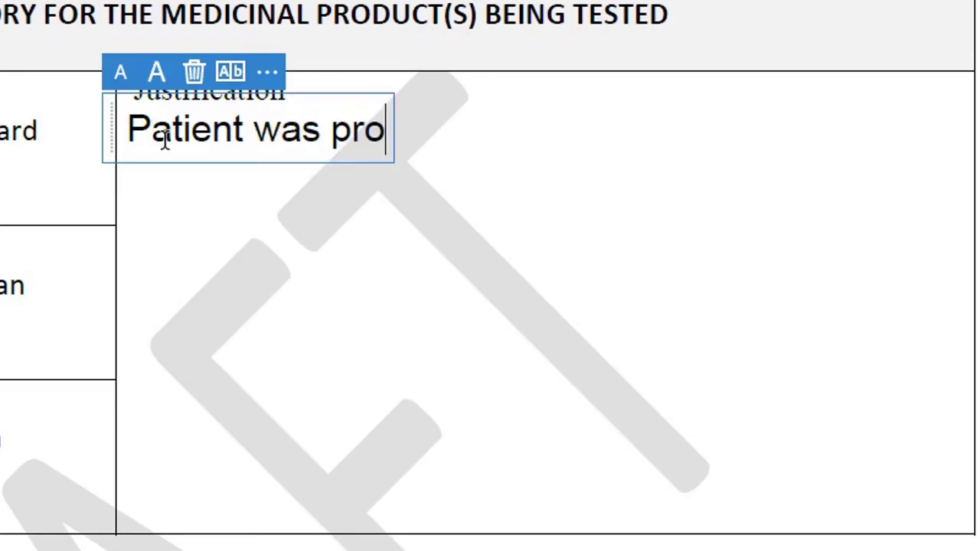
type("fuse")
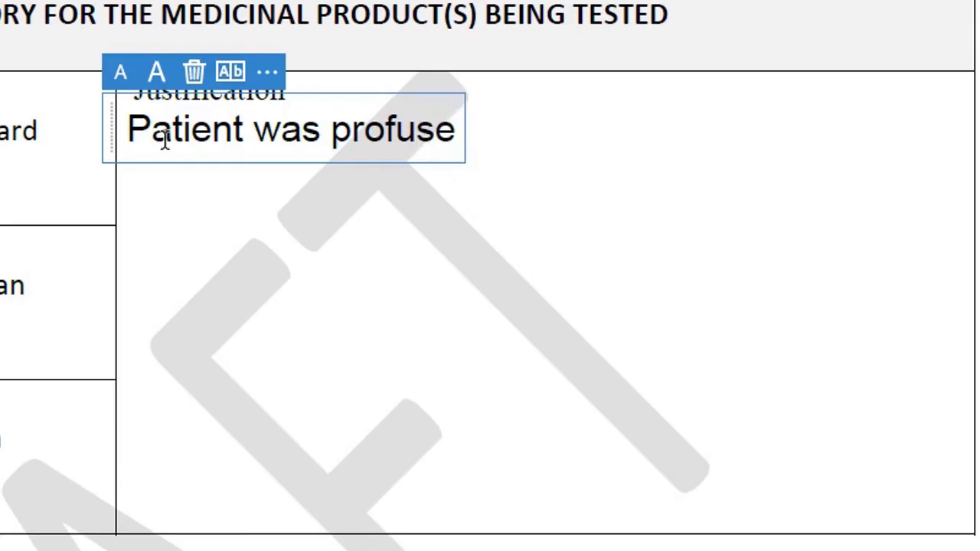
type("ly b")
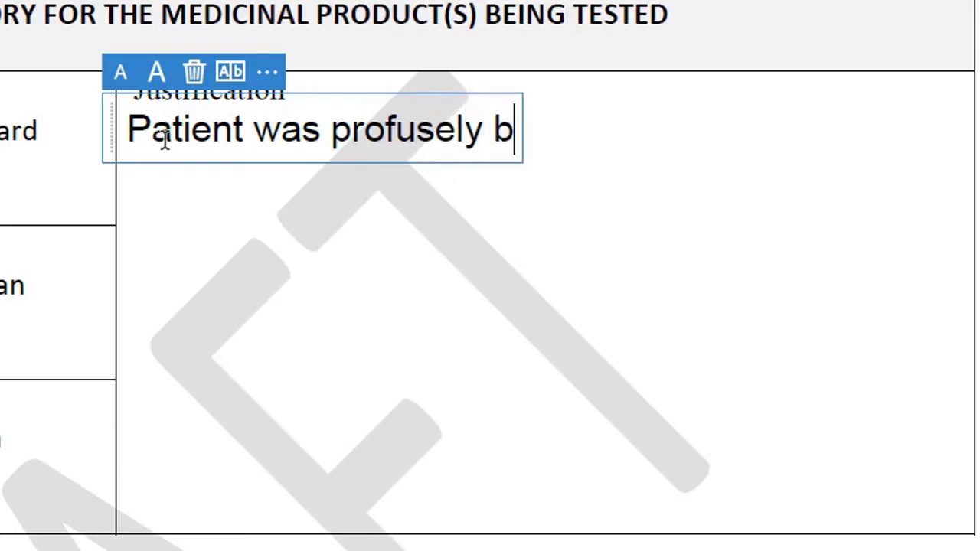
type("leeding")
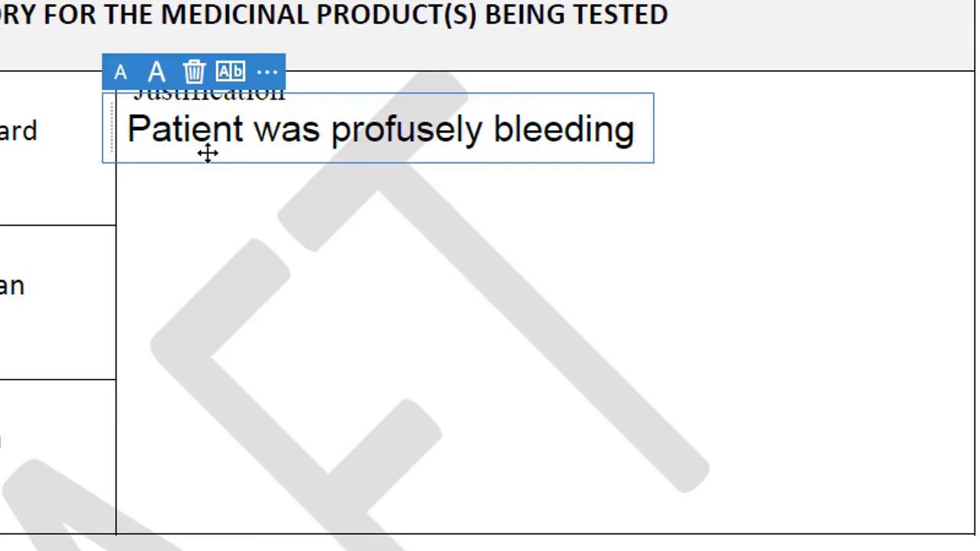
mouse_move(208, 157)
left_mouse_down()
mouse_move(234, 161)
mouse_move(219, 166)
left_mouse_up()
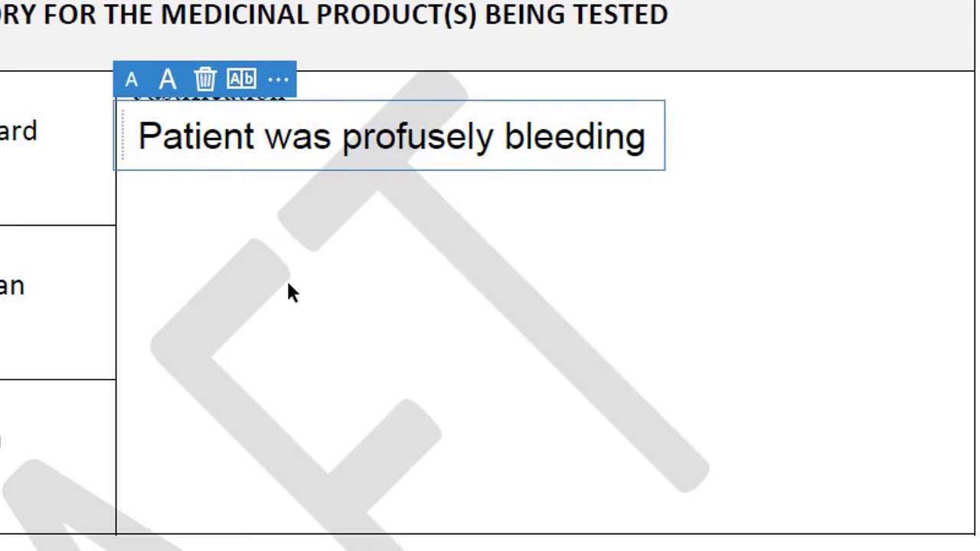
Scroll down to the Medicinal product / Body system / Hazard additional-risks table.
scroll(112, 304, "down", 2)
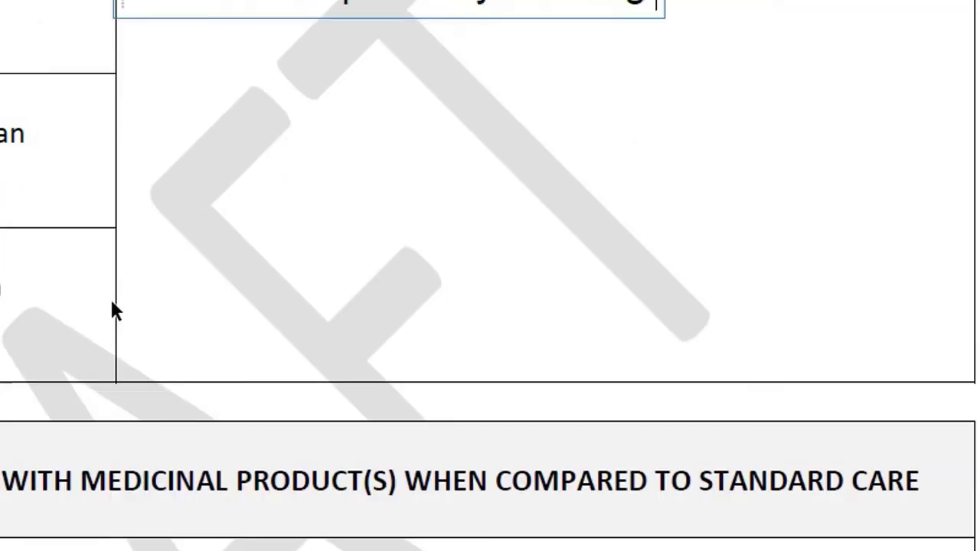
scroll(112, 304, "up", 2)
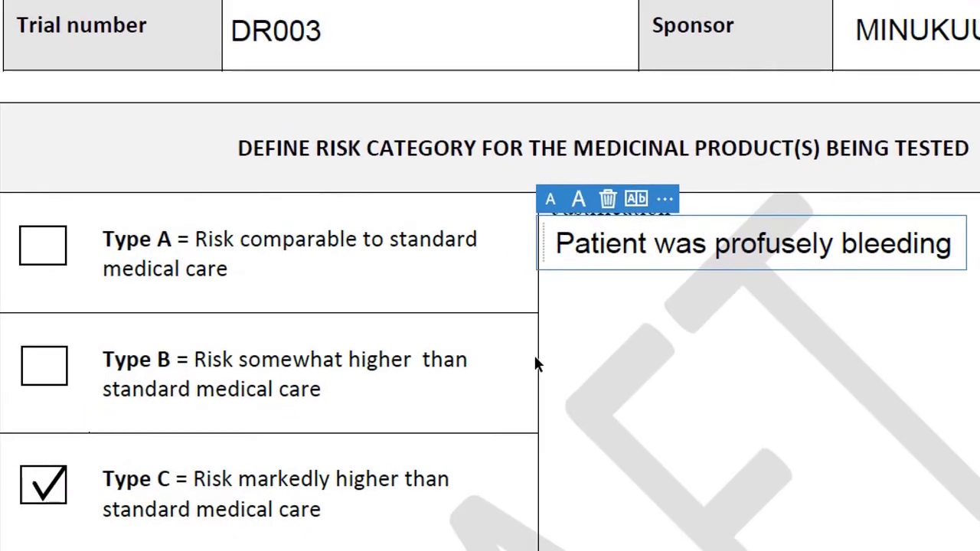
scroll(535, 362, "down", 5)
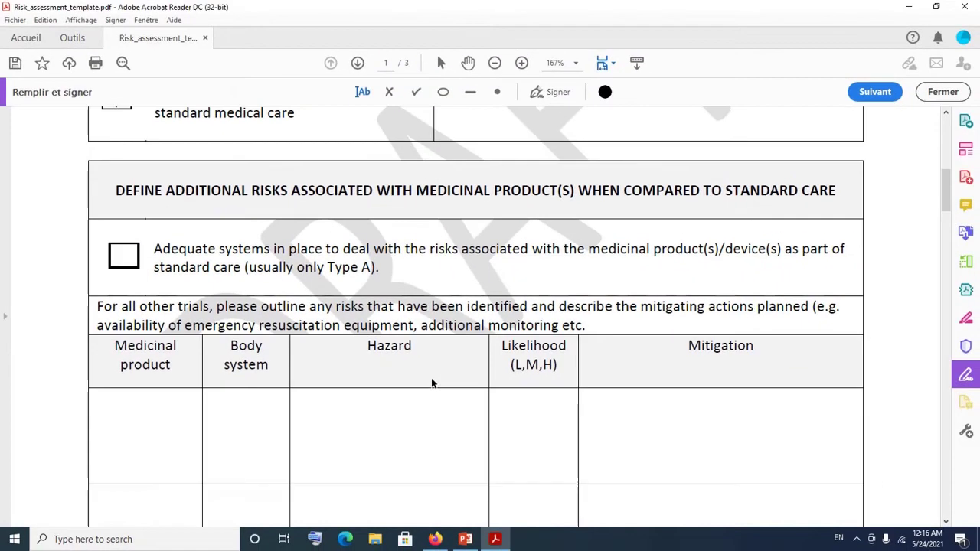
scroll(461, 372, "down", 6)
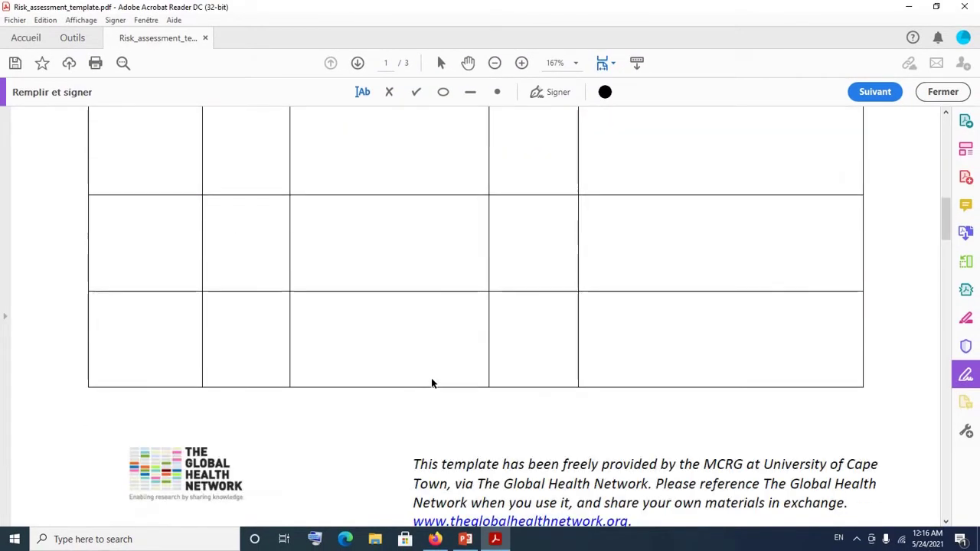
scroll(431, 378, "up", 7)
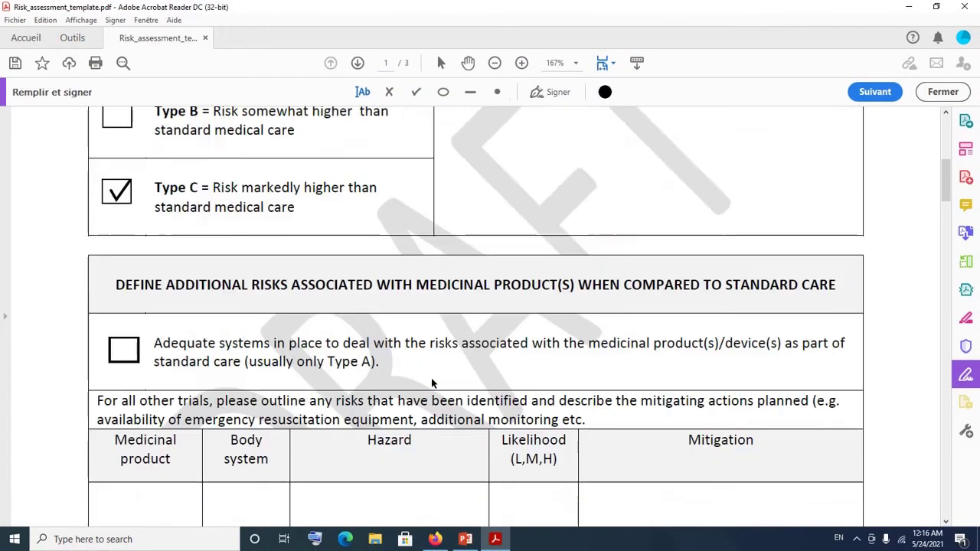
scroll(431, 377, "down", 6)
scroll(431, 378, "up", 5)
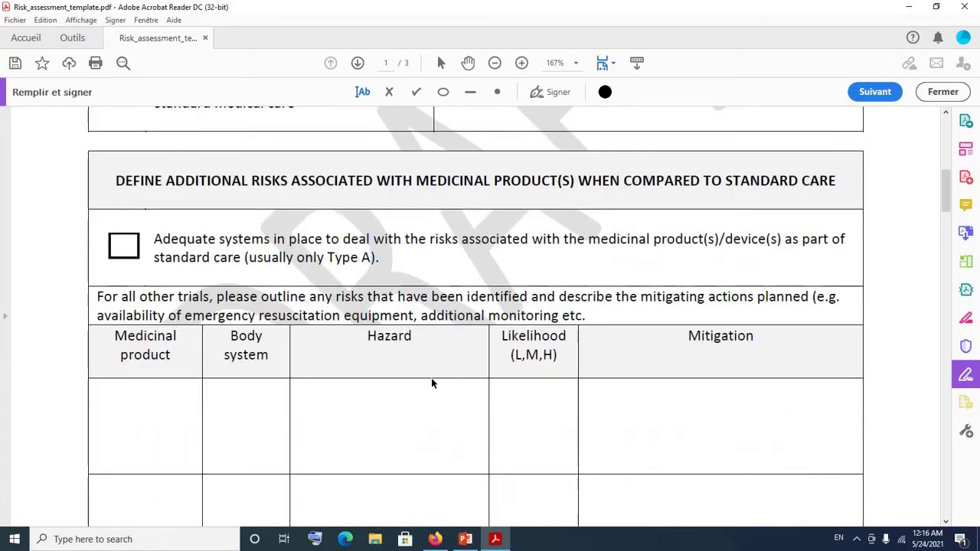
scroll(431, 378, "down", 2)
scroll(431, 377, "down", 4)
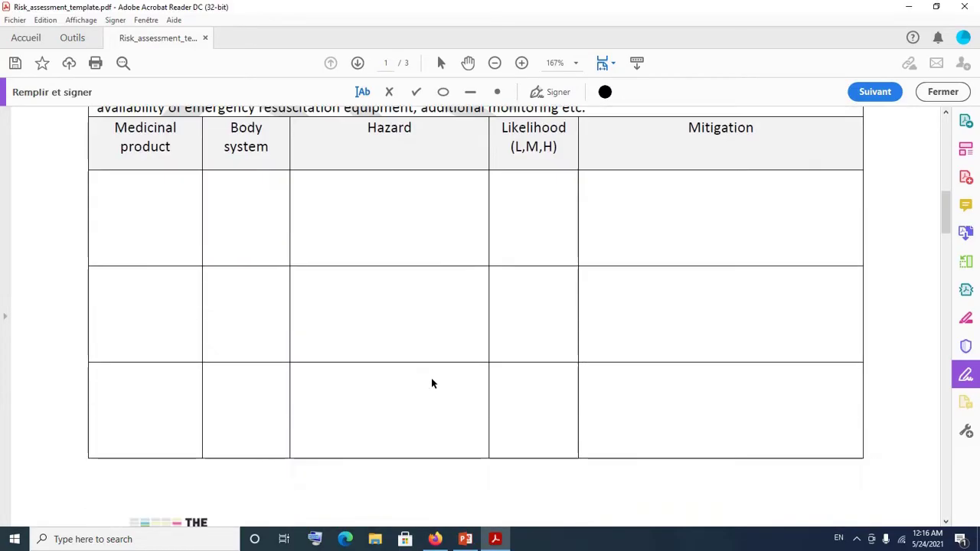
scroll(431, 382, "down", 1)
scroll(431, 383, "up", 5)
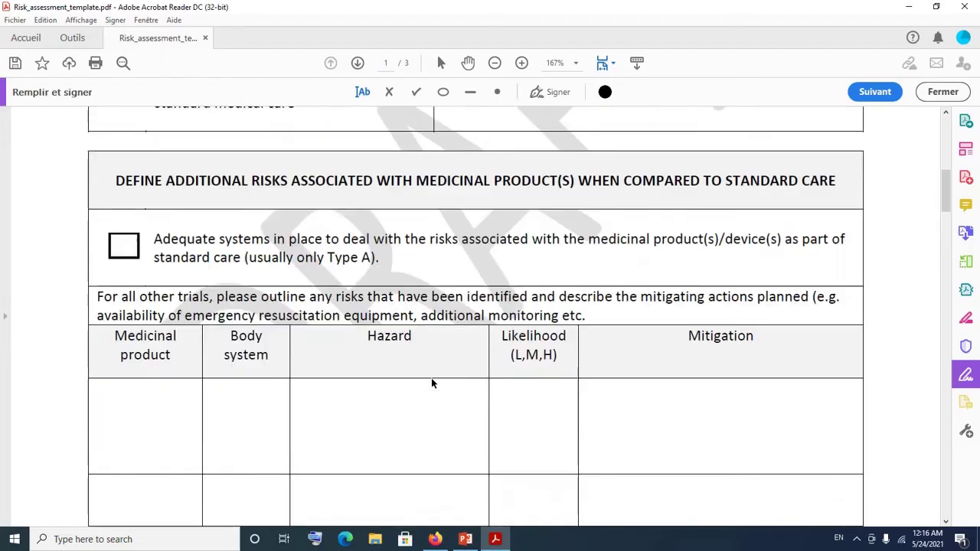
scroll(431, 383, "down", 2)
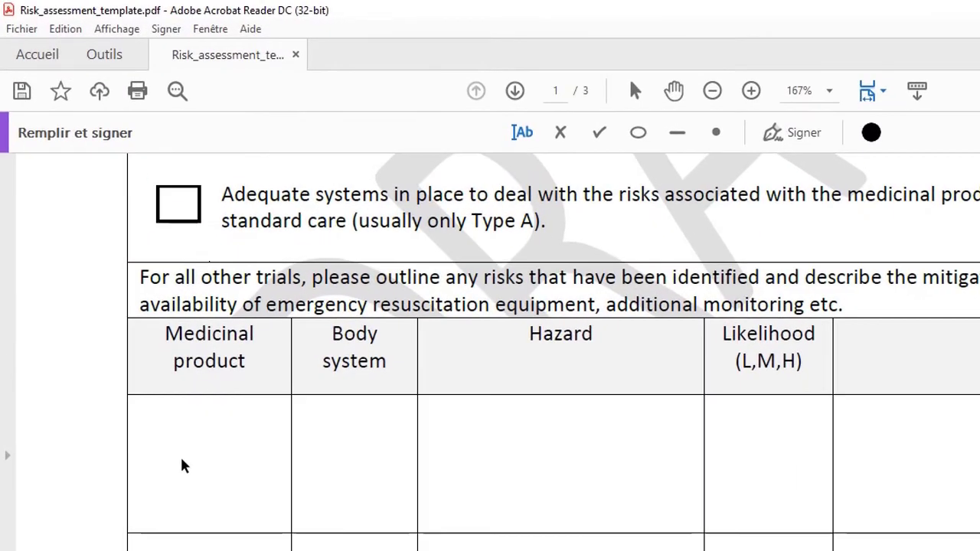
Enter ABC in the Medicinal product cell and nudge it into place.
left_click(521, 132)
left_click(175, 442)
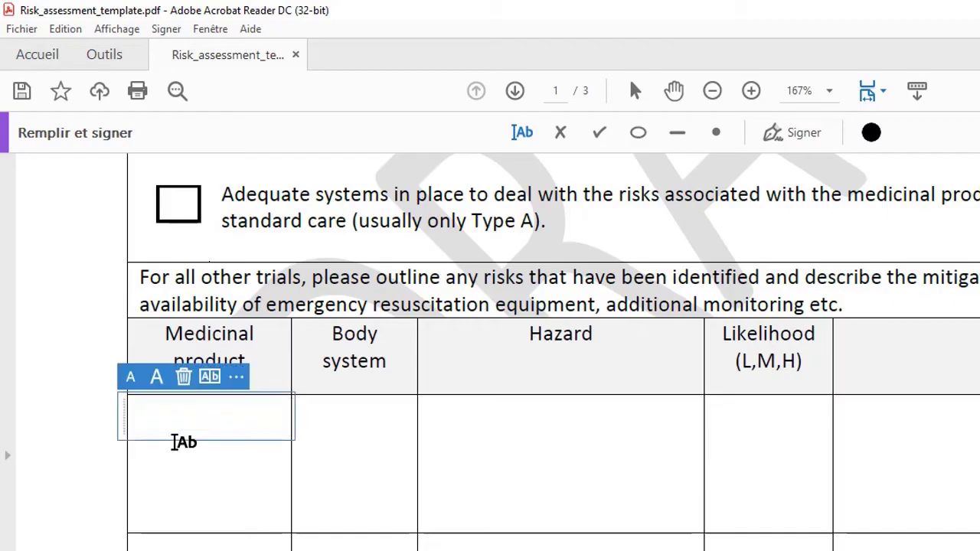
type("ABC")
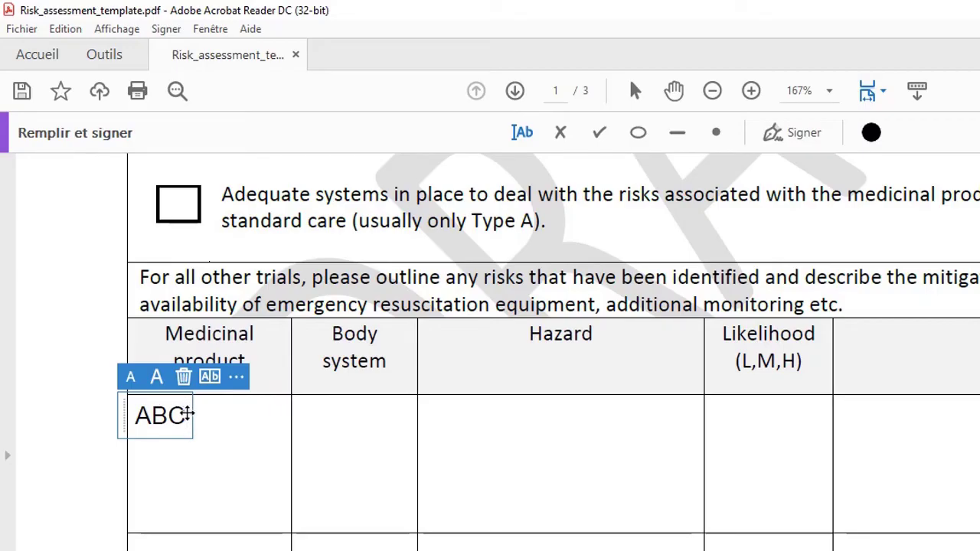
left_click_drag(186, 415, 216, 416)
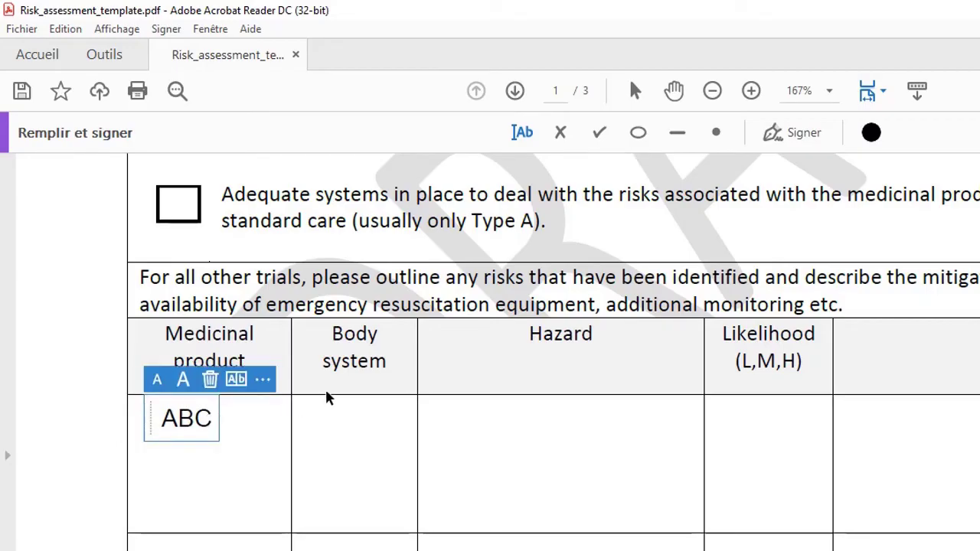
Type RS in the Body system cell, correcting a typo, and shift it right.
left_click(366, 413)
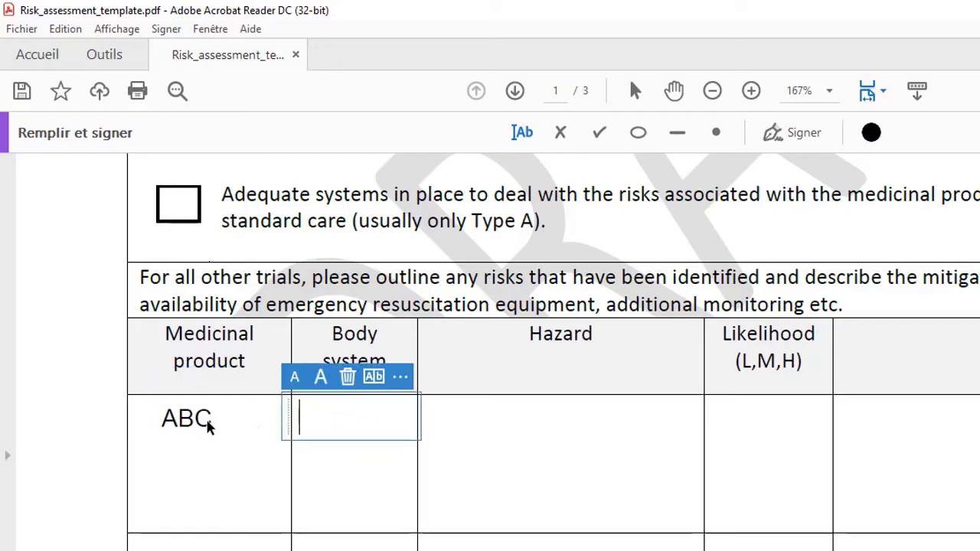
left_click(538, 412)
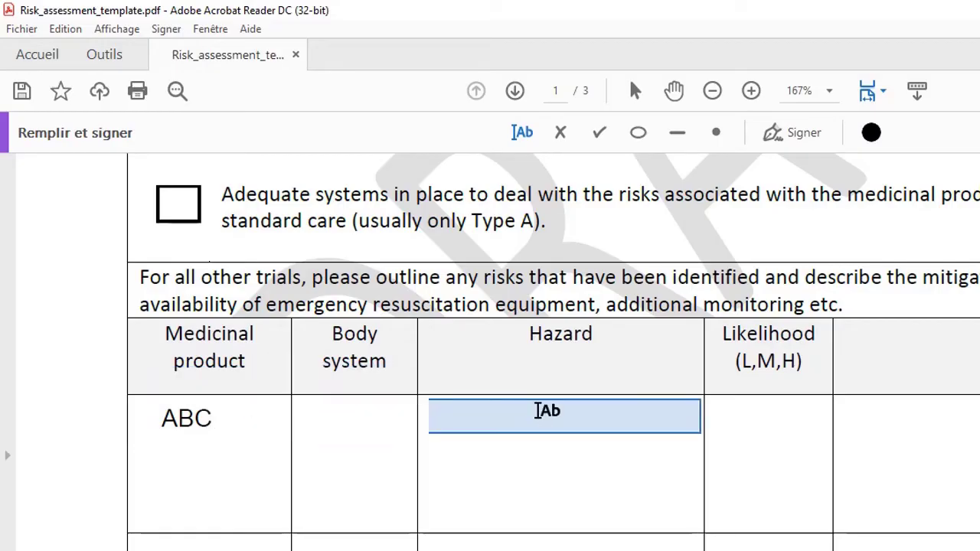
left_click(383, 413)
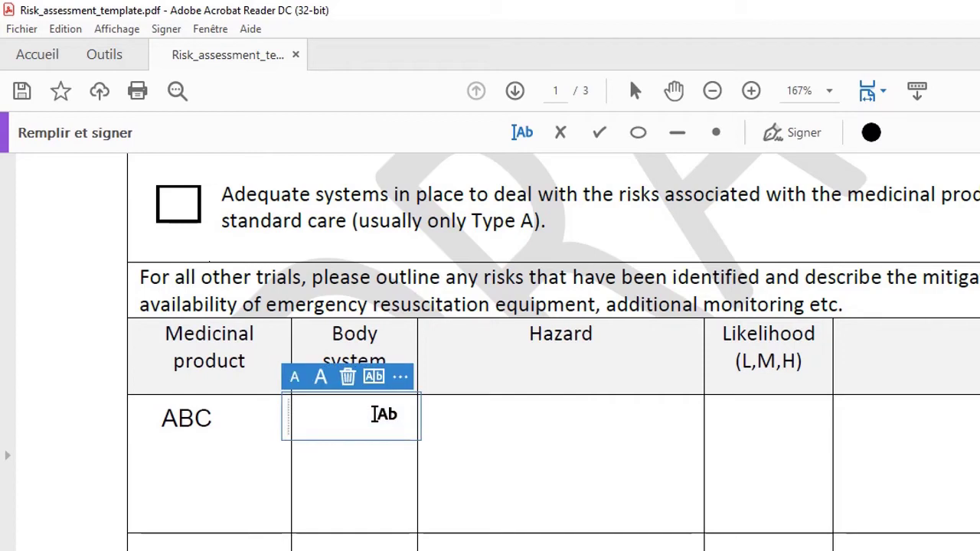
type("R")
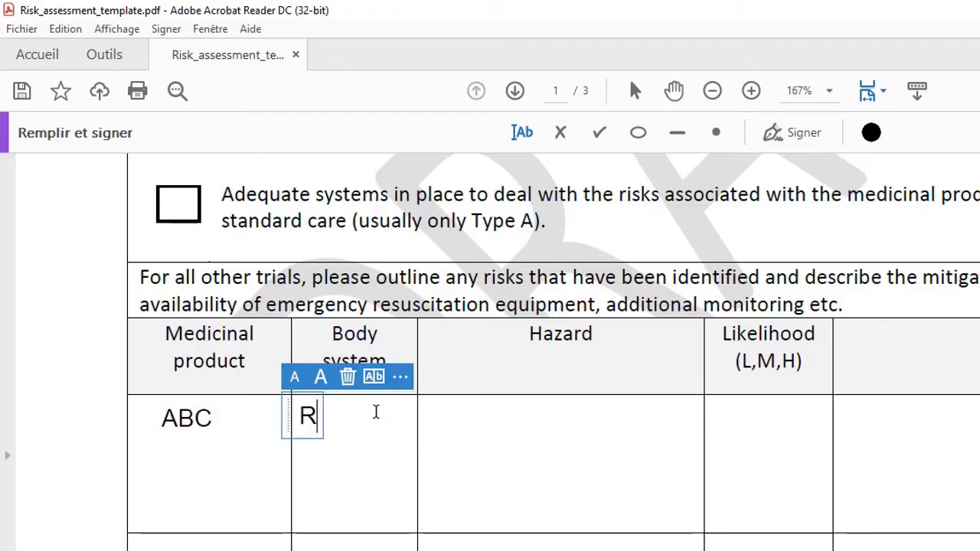
type("A")
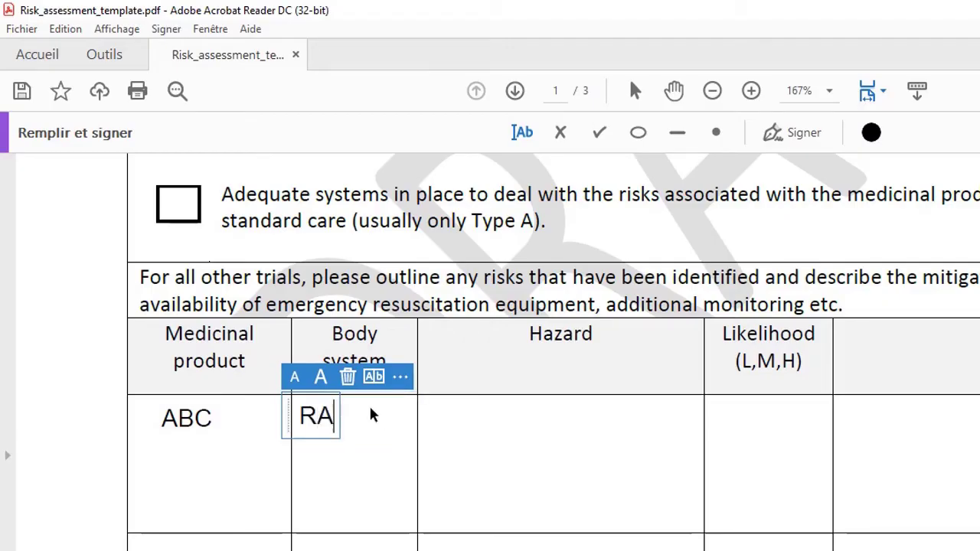
key("BackSpace")
type("A")
key("BackSpace")
type("S")
left_click_drag(338, 415, 363, 417)
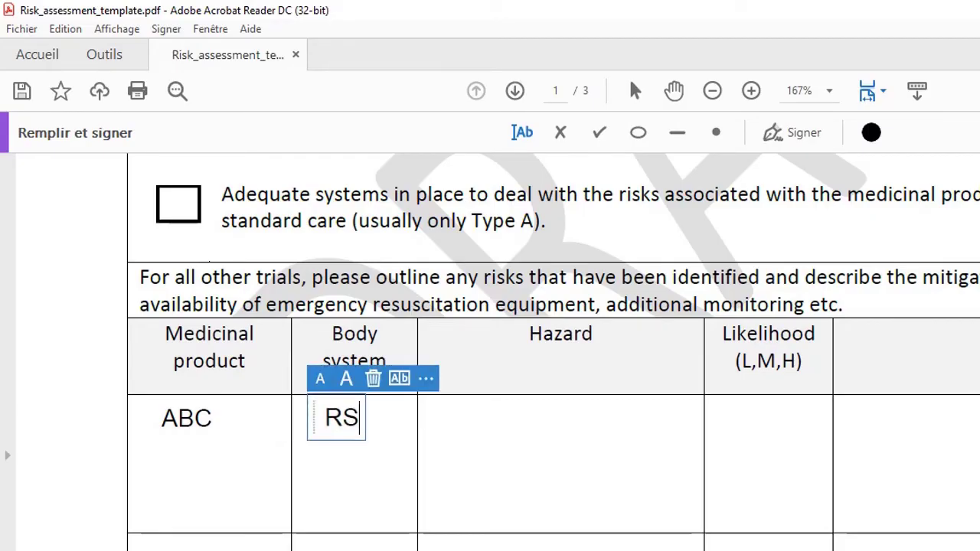
Tick the No box for the Data Safety Monitoring Board, then scroll to page 3.
scroll(551, 344, "down", 10)
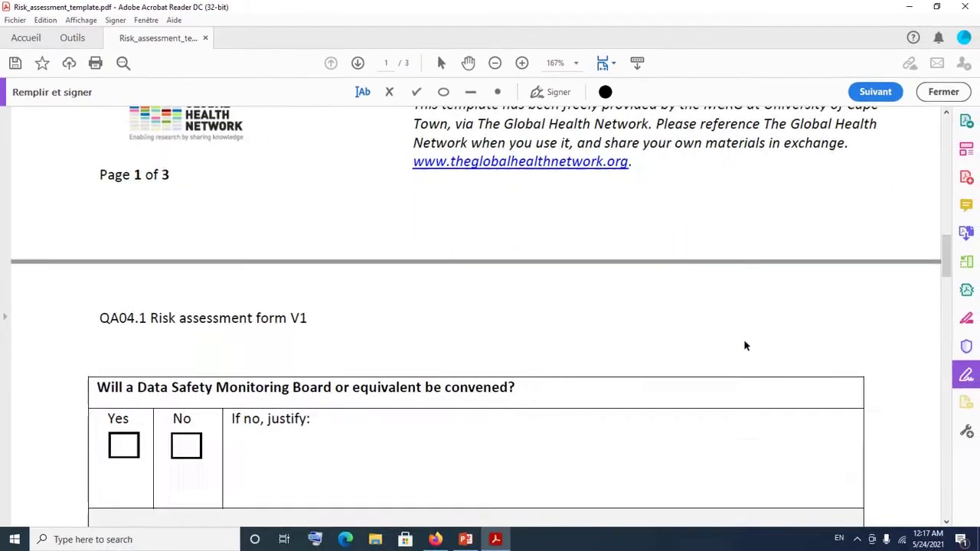
scroll(745, 346, "down", 4)
scroll(743, 340, "up", 4)
scroll(743, 340, "down", 1)
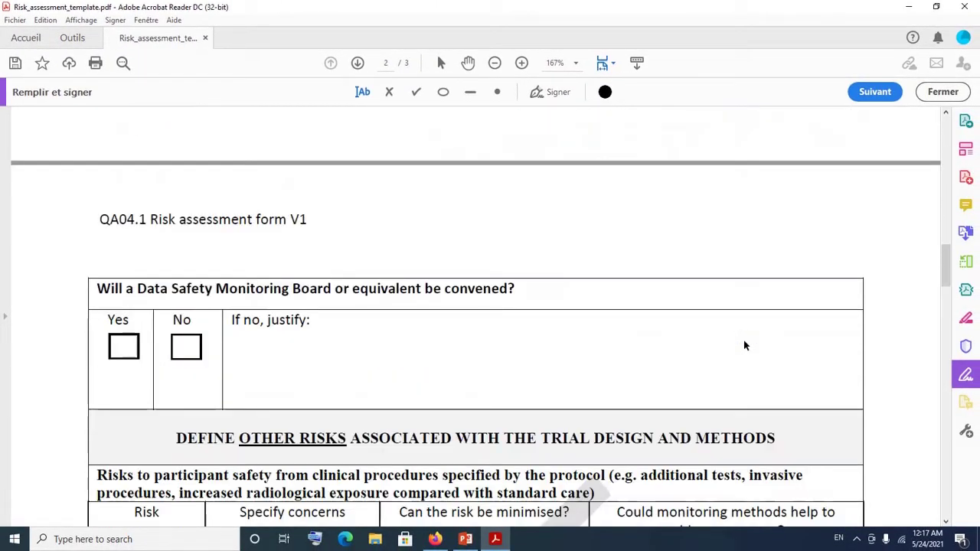
left_click(412, 95)
left_click(187, 349)
scroll(188, 349, "down", 3)
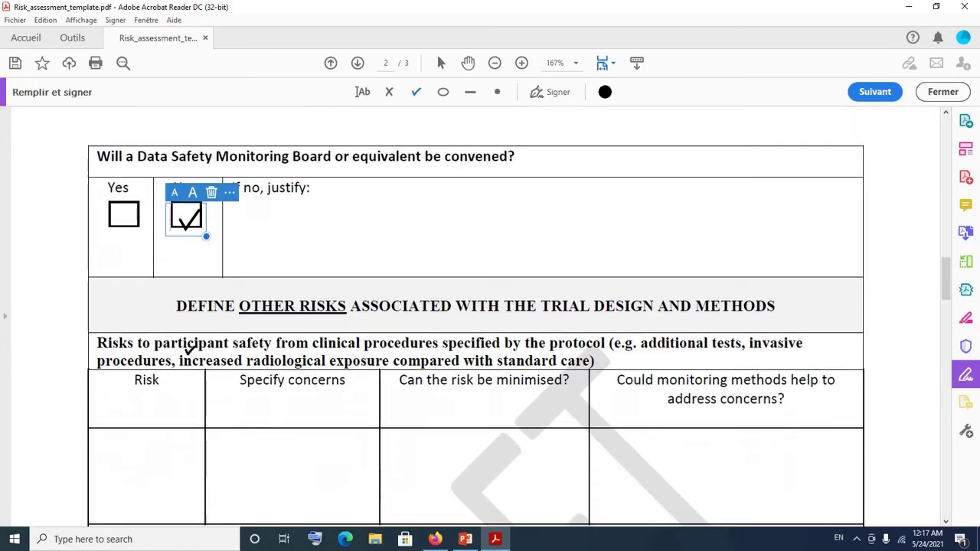
scroll(190, 350, "down", 3)
scroll(190, 350, "down", 15)
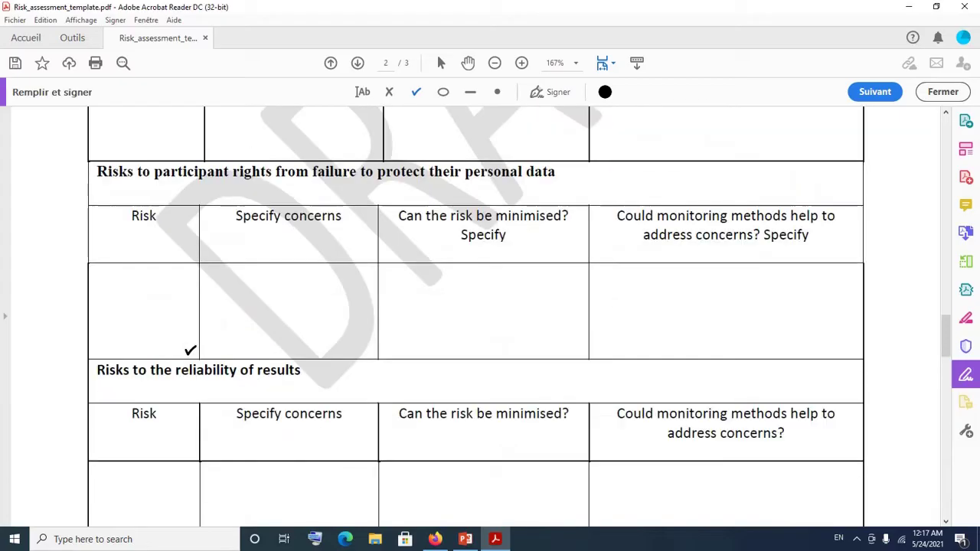
scroll(189, 350, "down", 15)
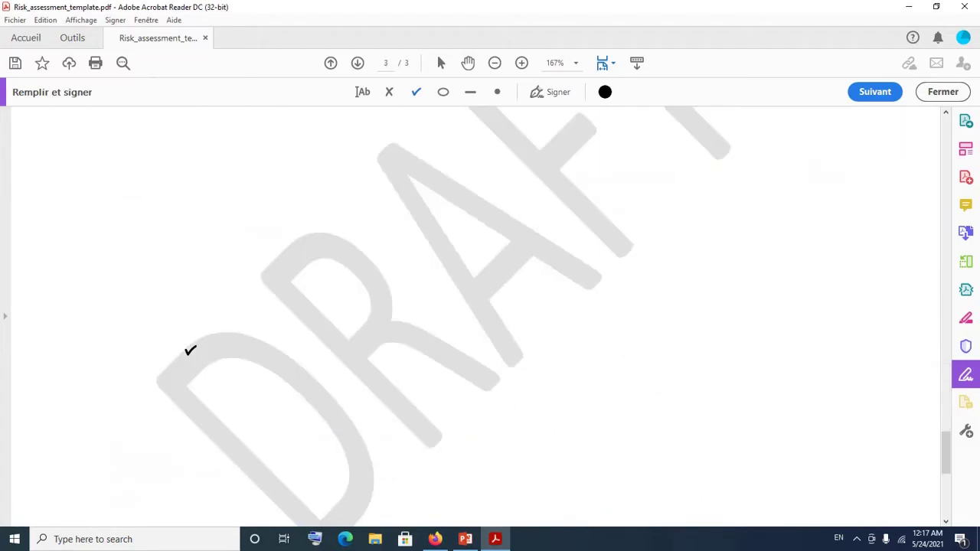
scroll(190, 350, "up", 8)
scroll(190, 350, "up", 1)
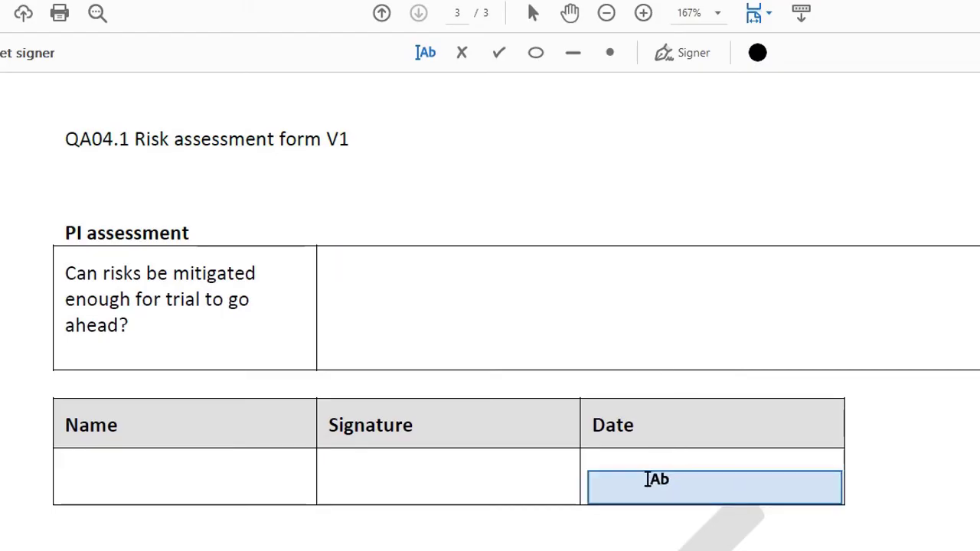
Type May 24, 2021 into the Date cell of the page 3 sign-off table.
left_click(648, 480)
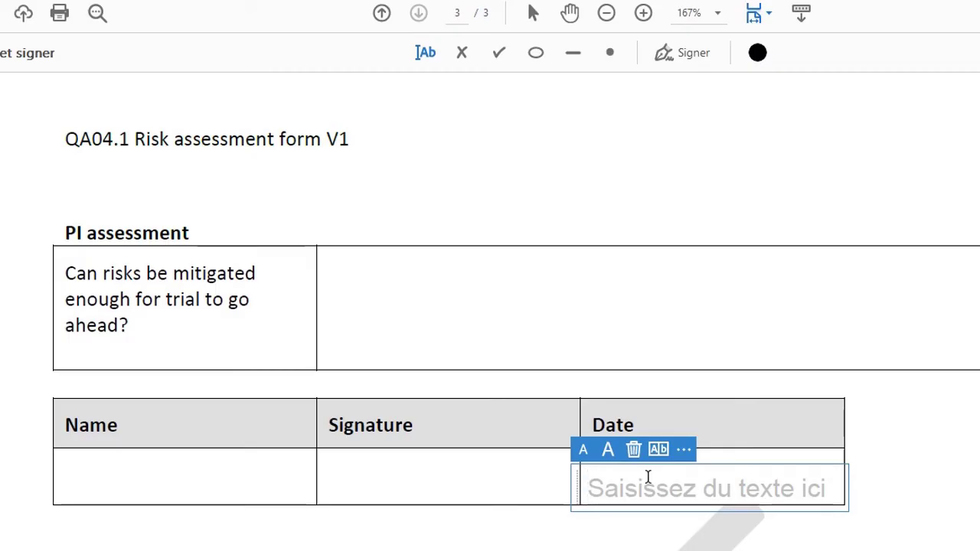
type("M")
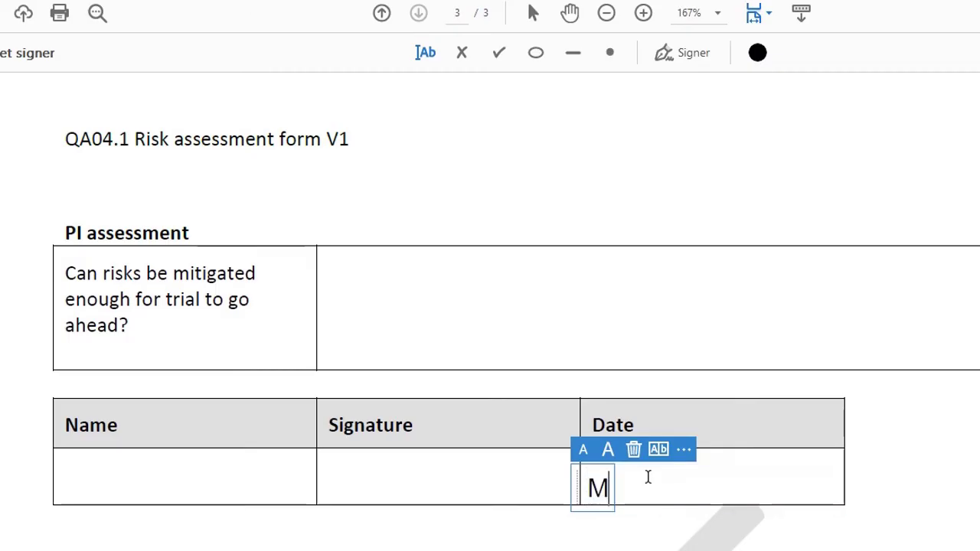
type("ay ")
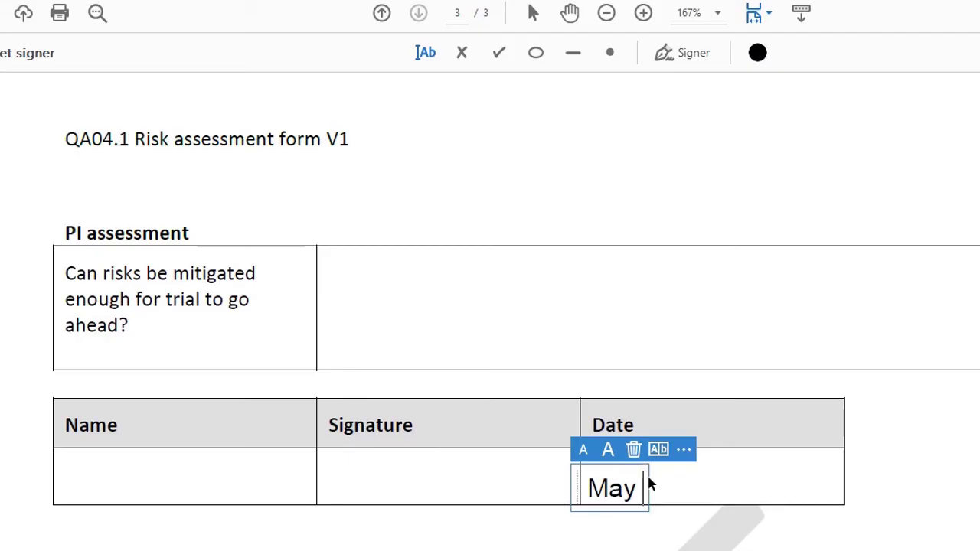
type("24, 2021")
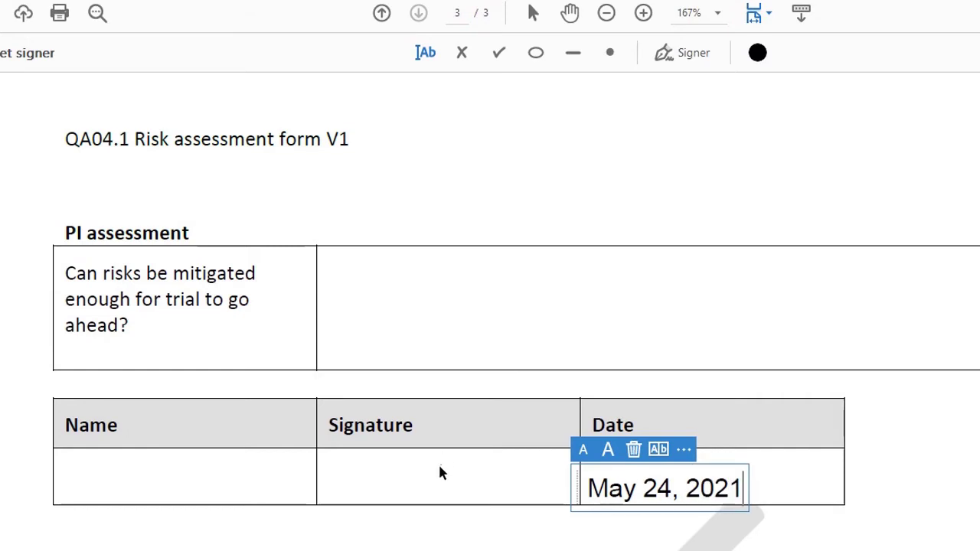
Enter the signer's full name in the Name cell and reduce its font size one step.
left_click(255, 473)
left_click(255, 473)
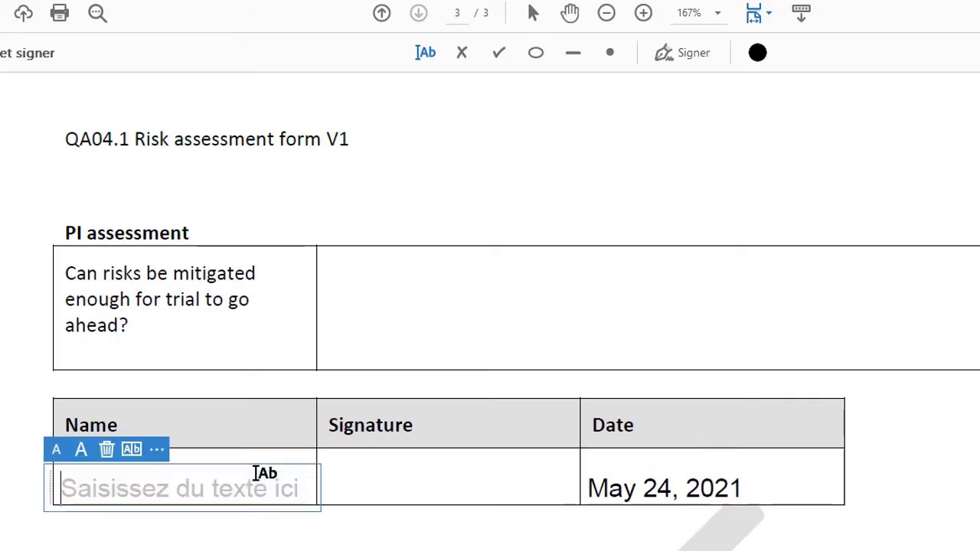
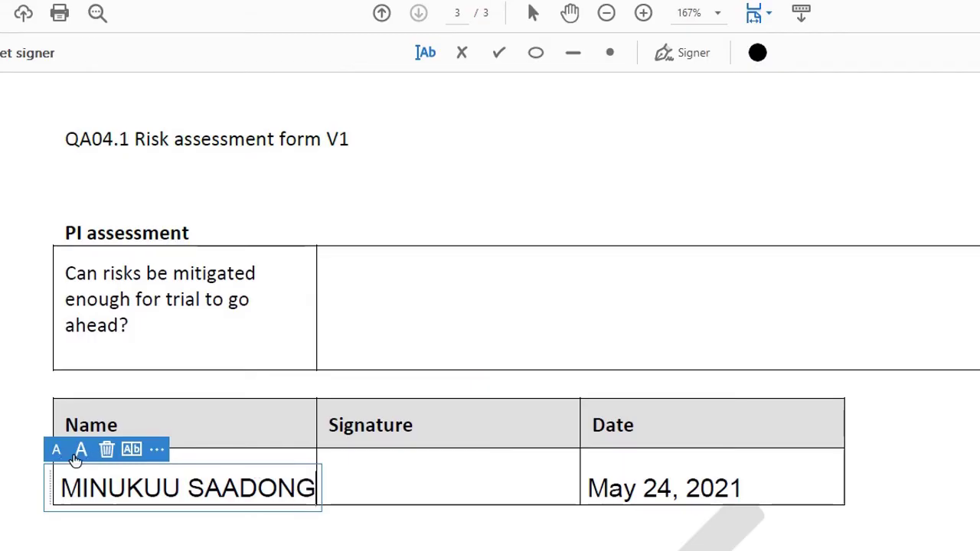
left_click(58, 456)
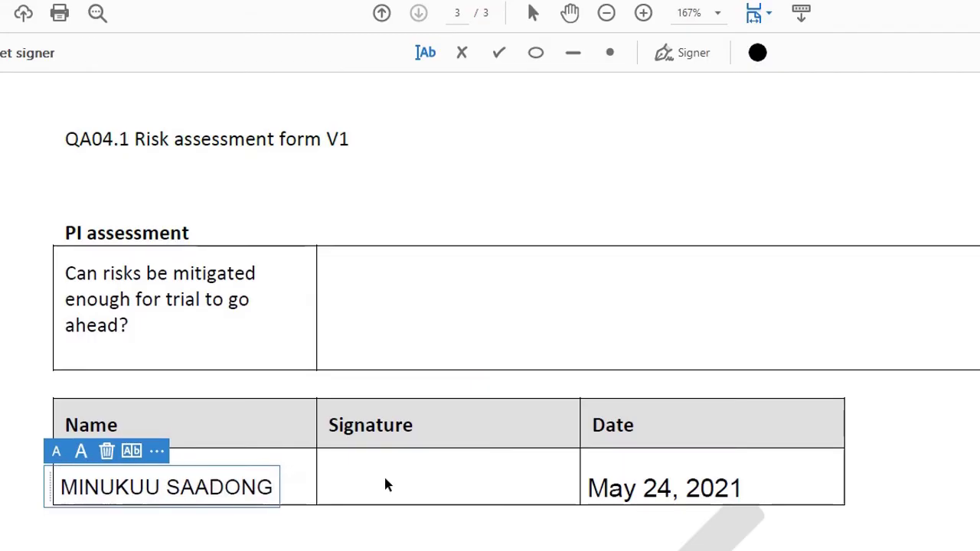
left_click(448, 477)
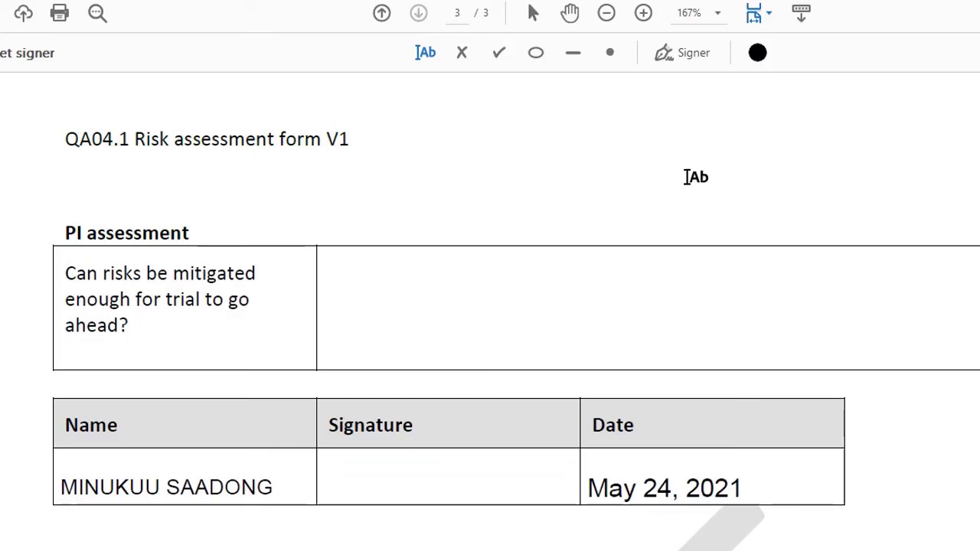
Place the saved hand-drawn signature in the Signature cell, shrink it twice, and drag it inside.
left_click(686, 55)
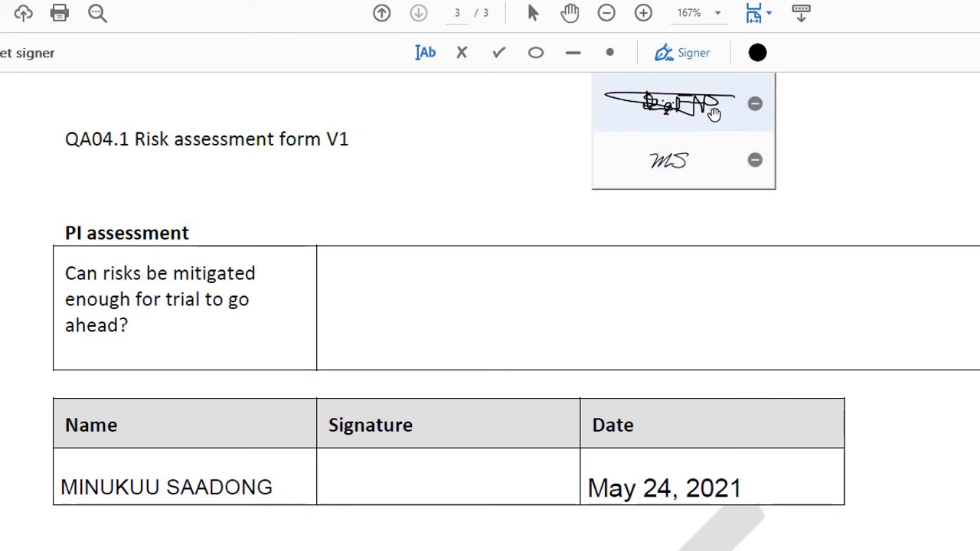
left_click(713, 111)
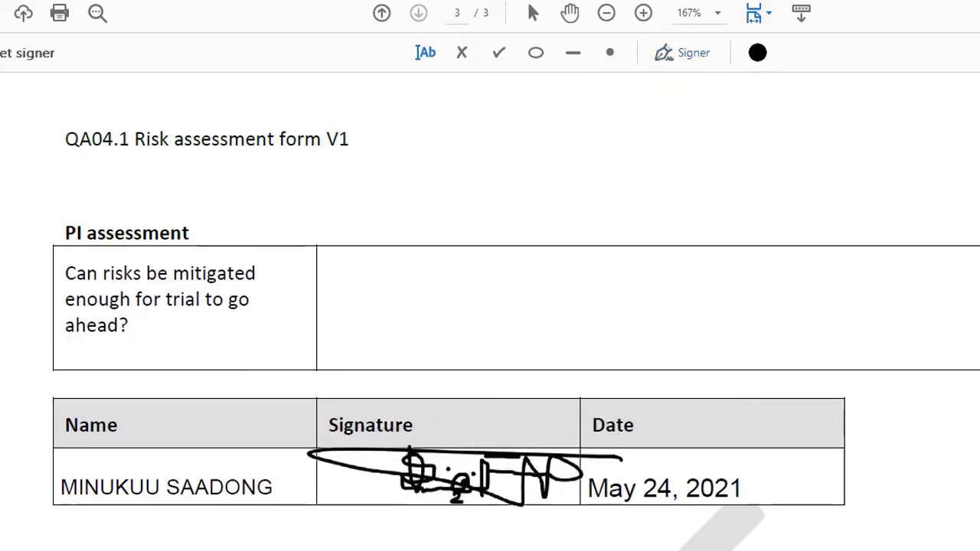
left_click(464, 475)
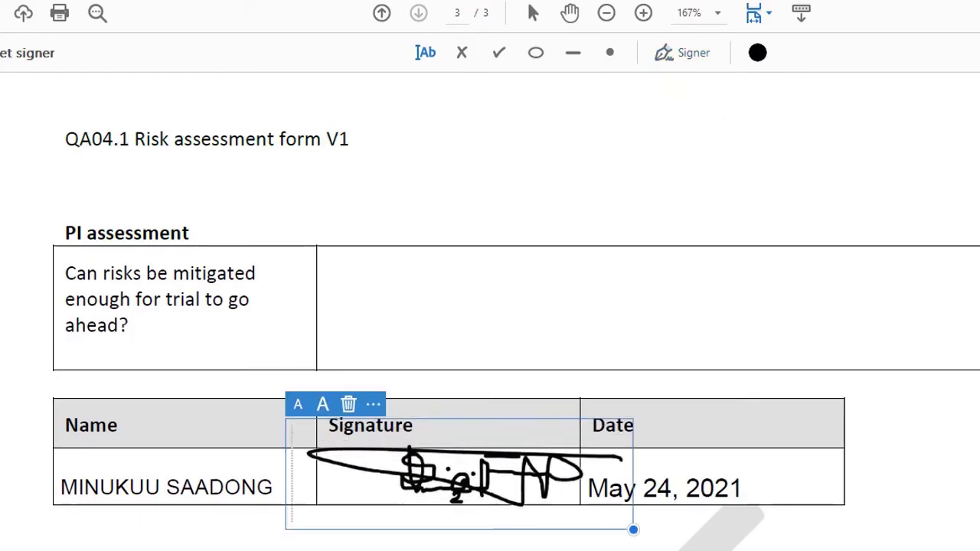
left_click(300, 410)
left_click(299, 411)
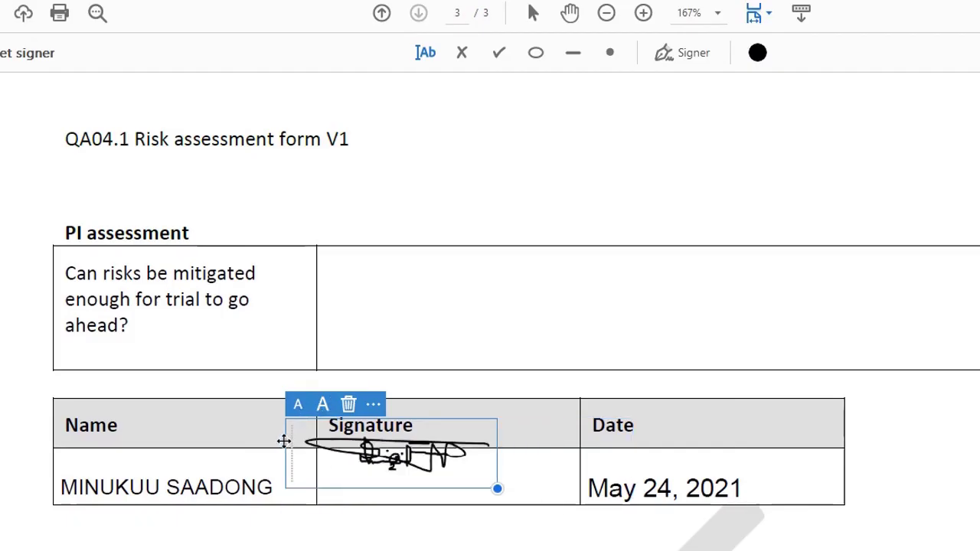
left_click_drag(283, 442, 330, 467)
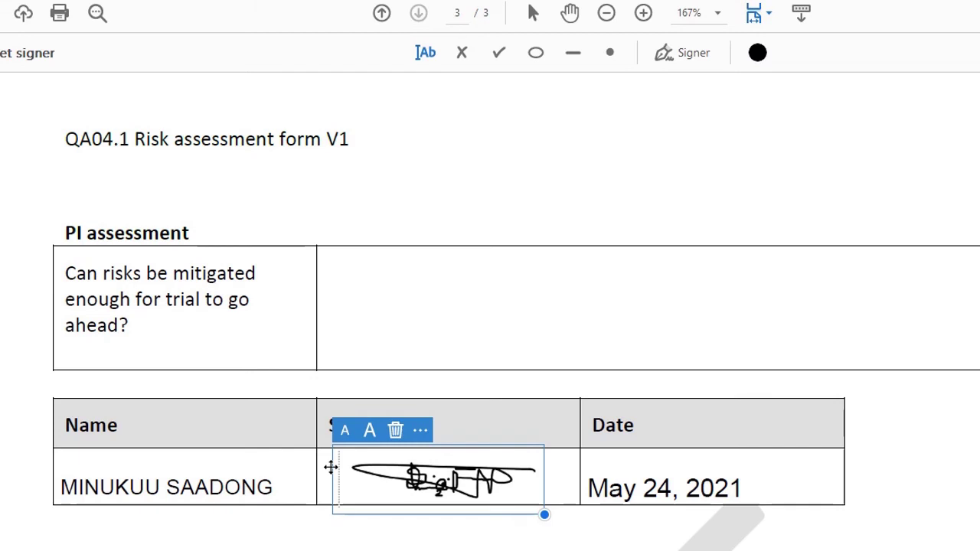
Delete the placed drawn signature and remove it from the saved signatures list.
left_click(396, 431)
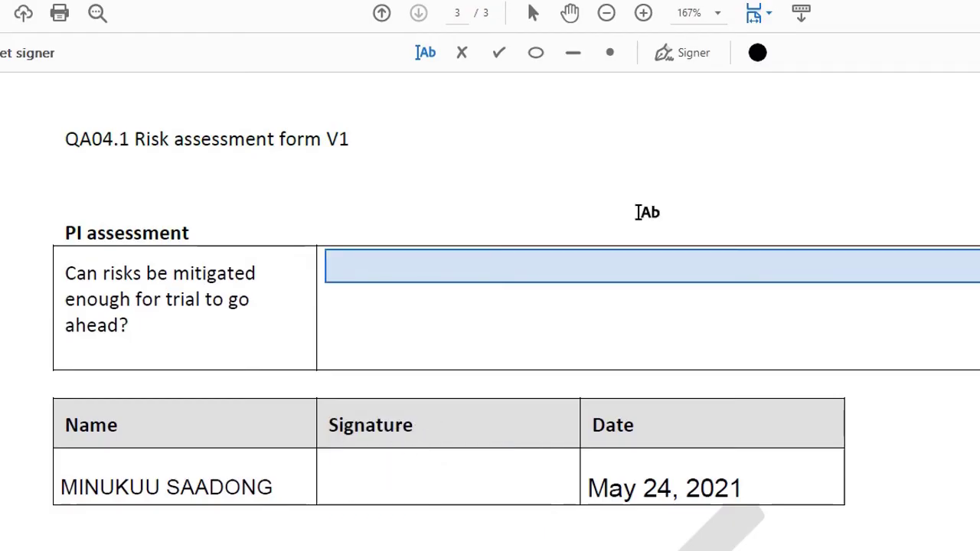
left_click(688, 61)
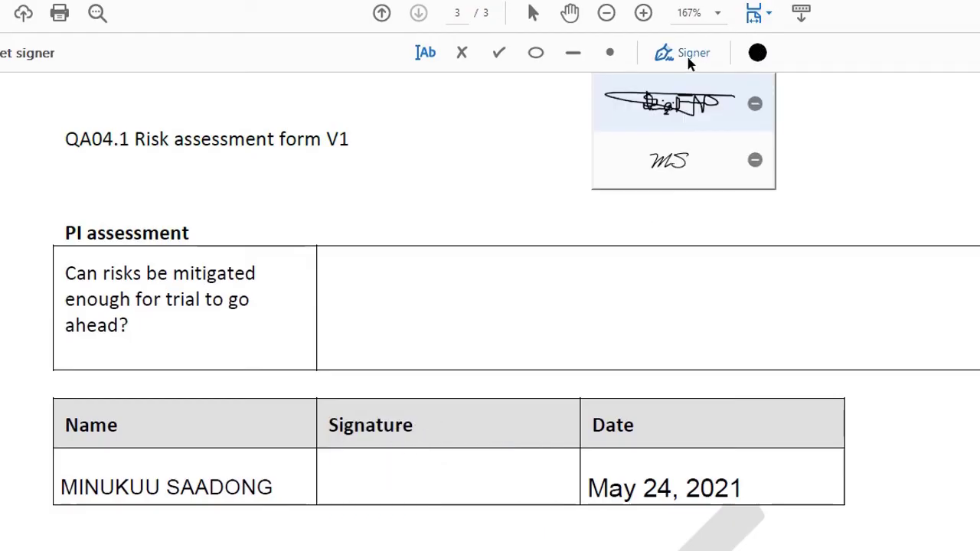
left_click(755, 112)
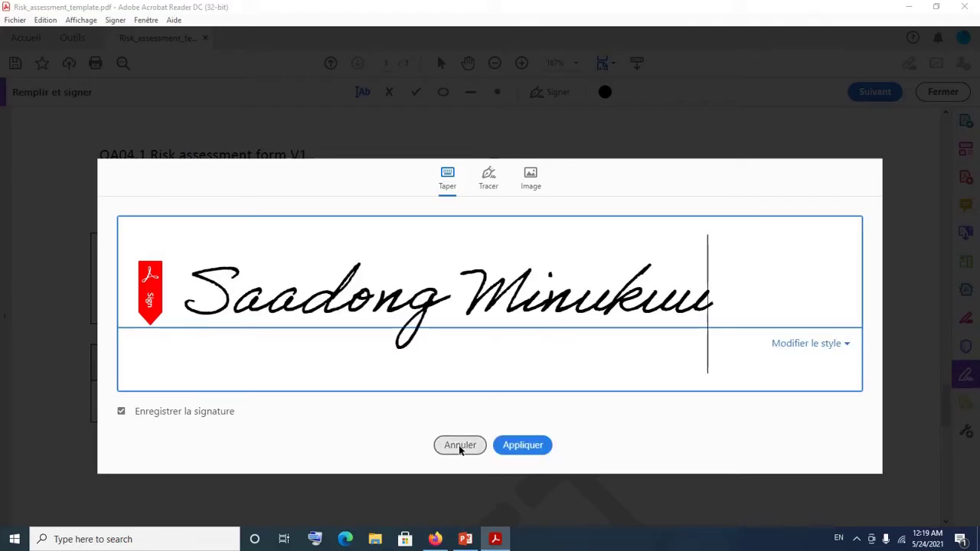
left_click(520, 452)
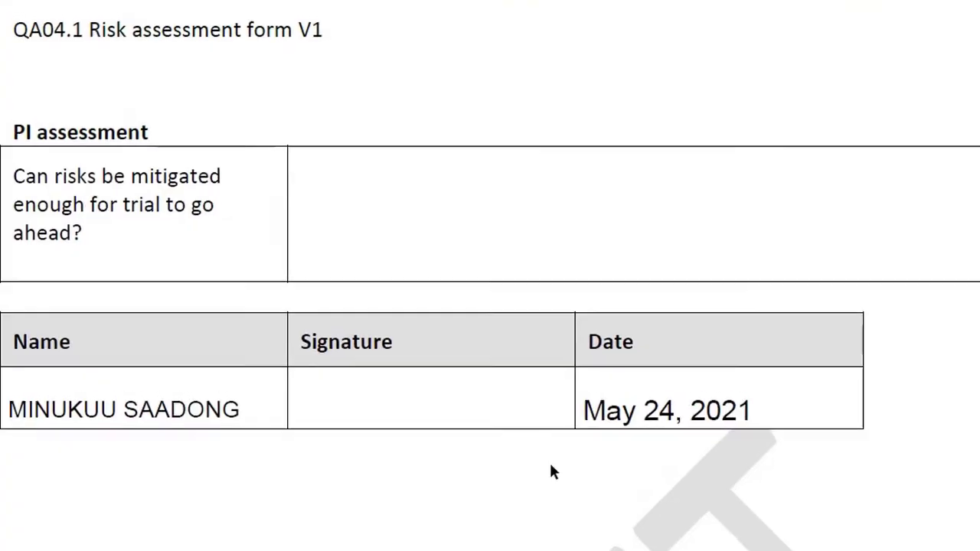
left_click(767, 150)
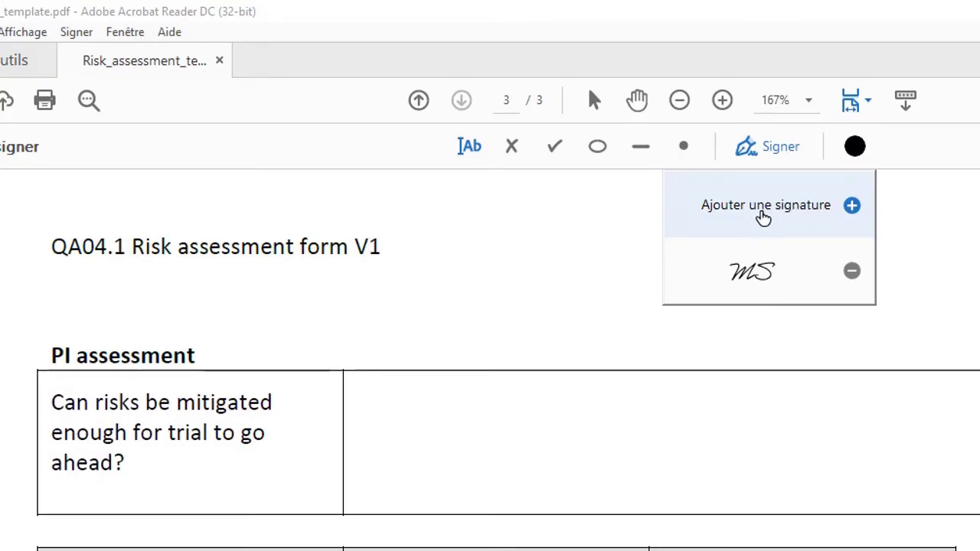
Add a new typed-name signature and apply it.
left_click(852, 207)
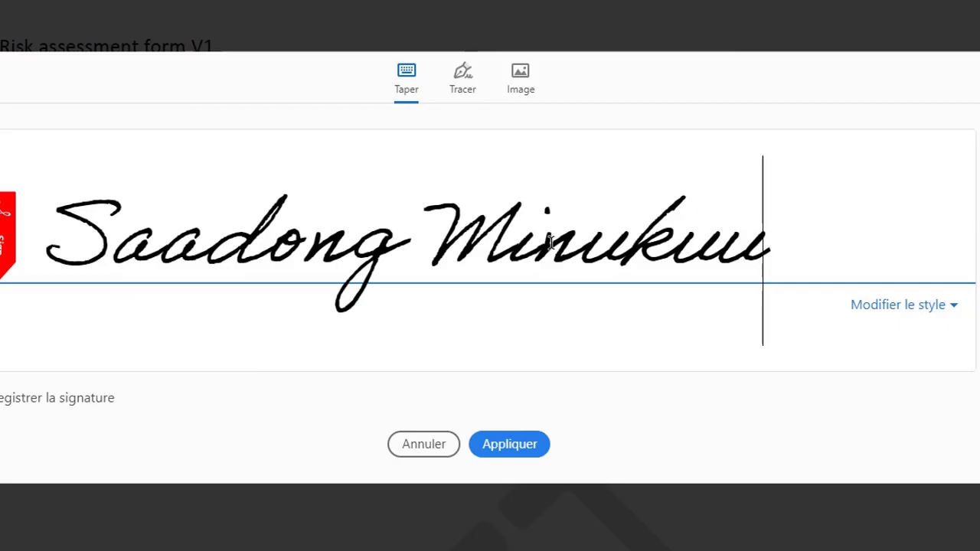
left_click(506, 447)
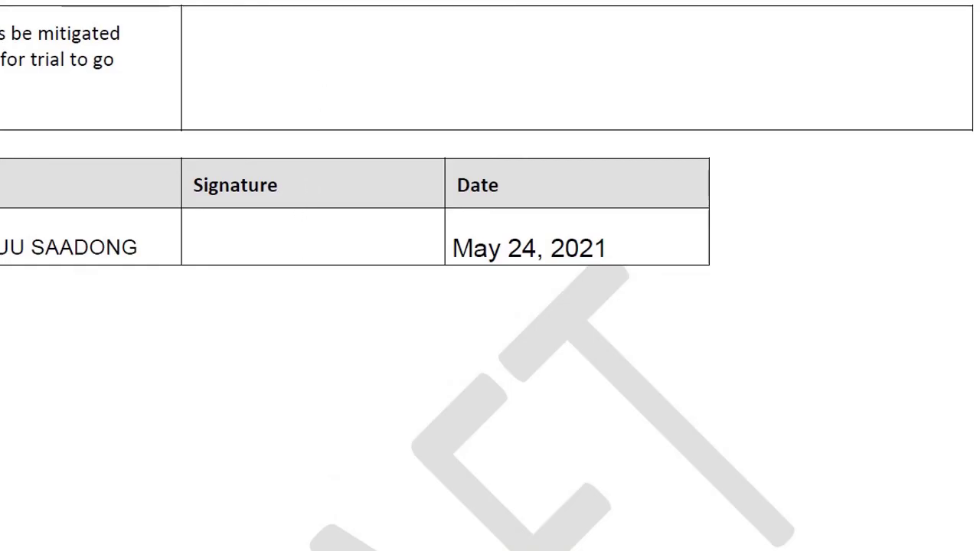
left_click(289, 244)
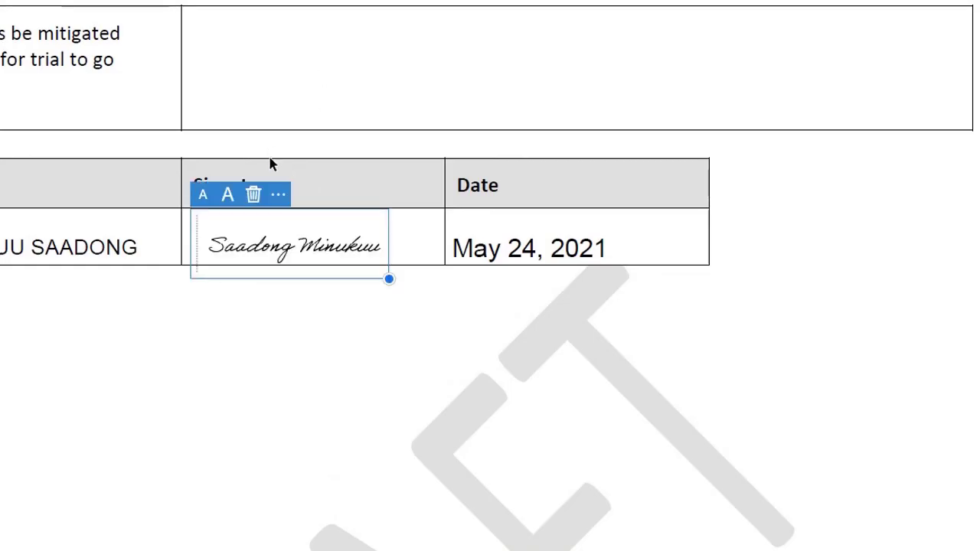
left_click(227, 196)
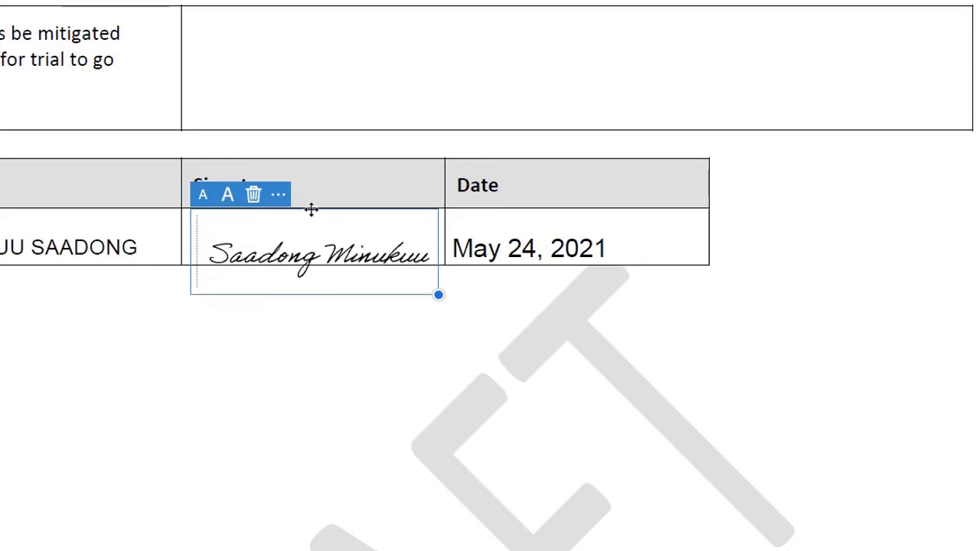
left_click_drag(311, 209, 310, 200)
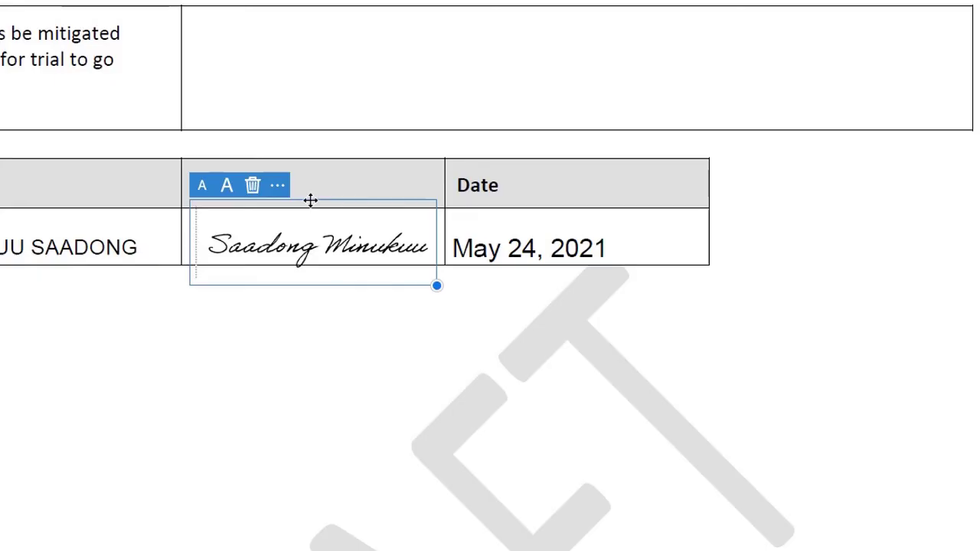
left_click(225, 195)
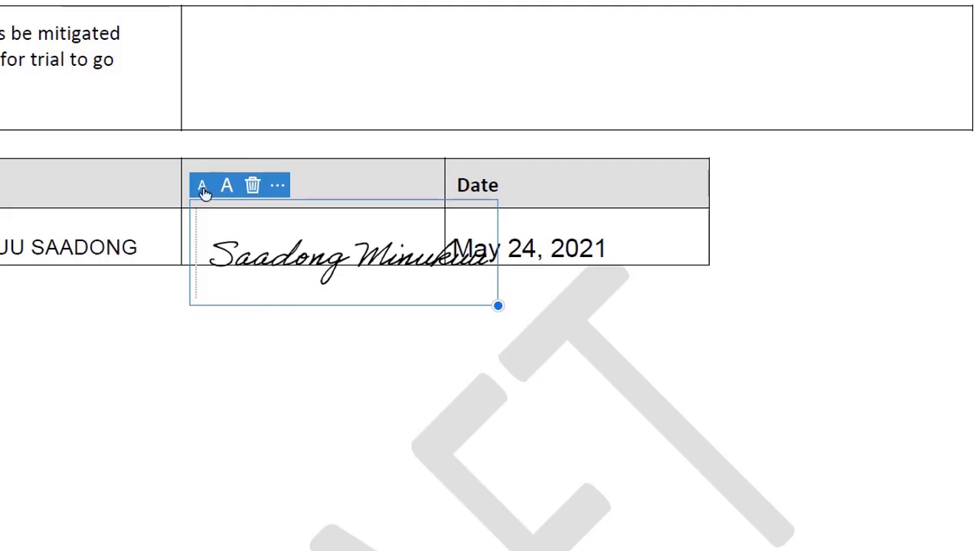
left_click(203, 191)
left_click(253, 188)
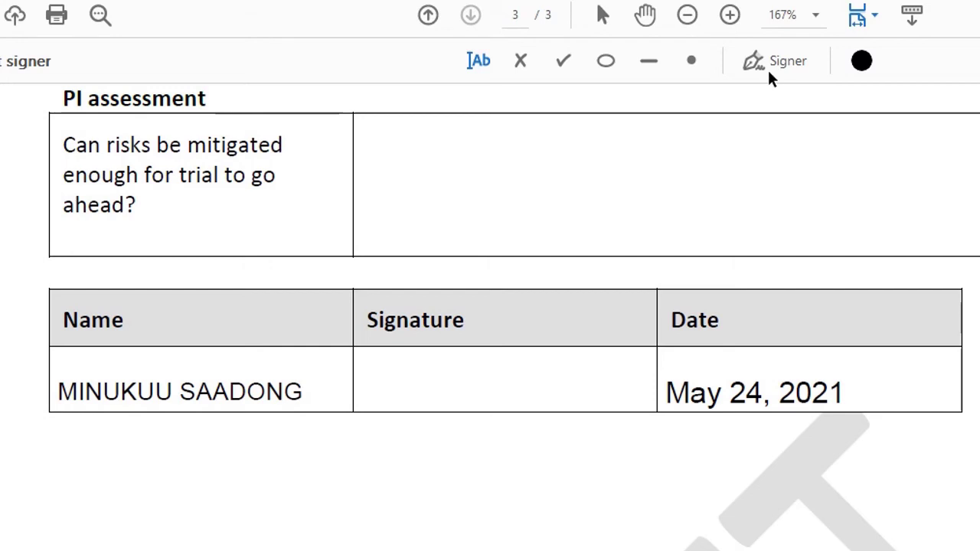
Reopen the saved typed-name signature and erase its name with Backspace.
left_click(762, 54)
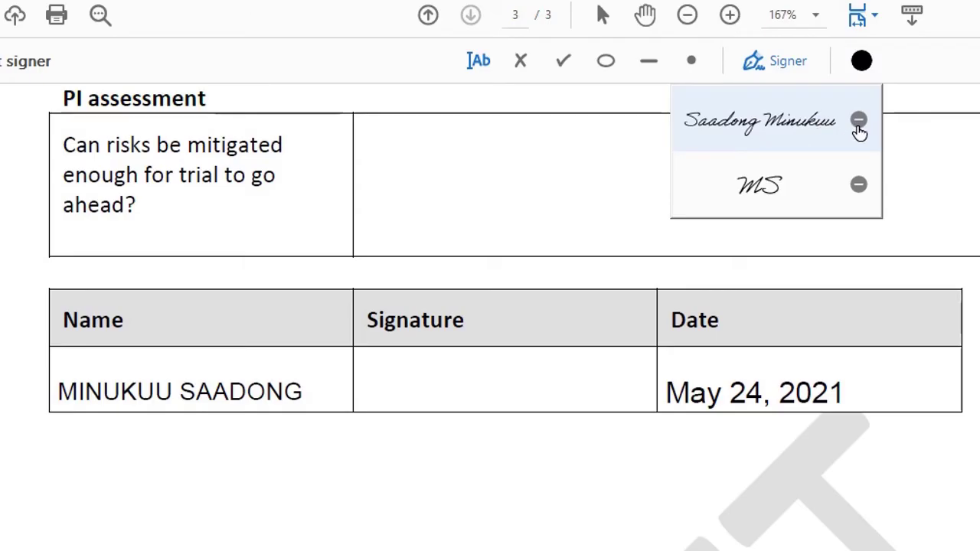
left_click(858, 124)
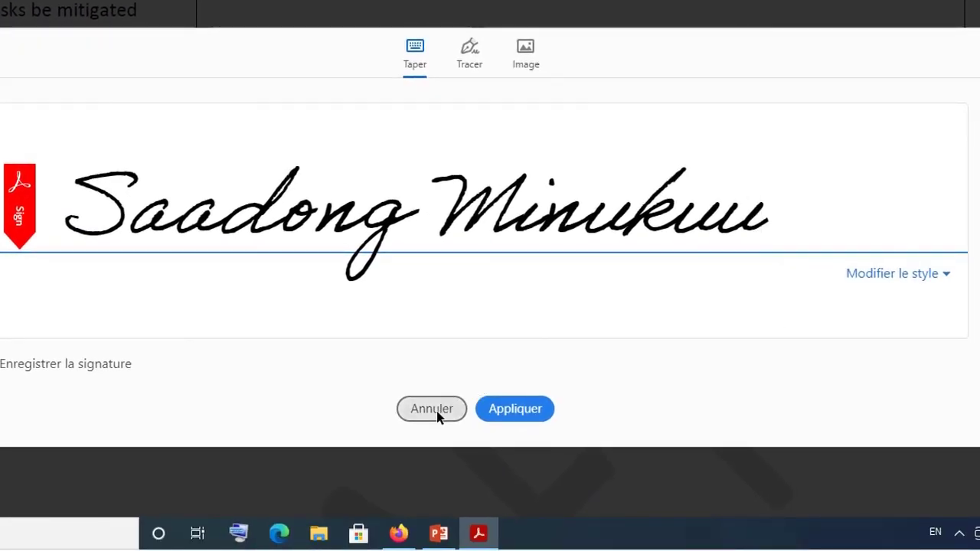
key("BackSpace")
key("BackSpace")
key("BackSpace")
key("BackSpace")
key("BackSpace")
key("BackSpace")
key("BackSpace")
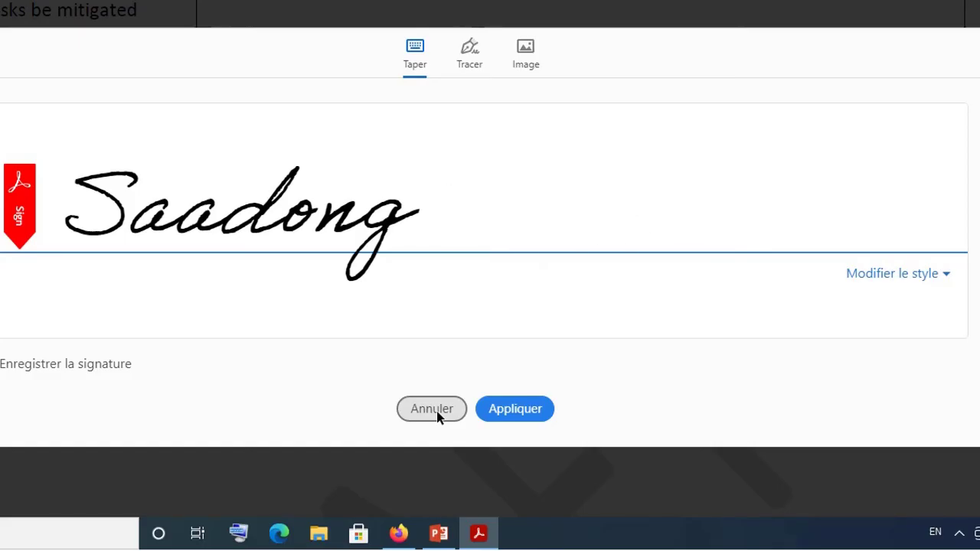
key("BackSpace")
key("BackSpace")
key("BackSpace")
key("BackSpace")
key("BackSpace")
key("BackSpace")
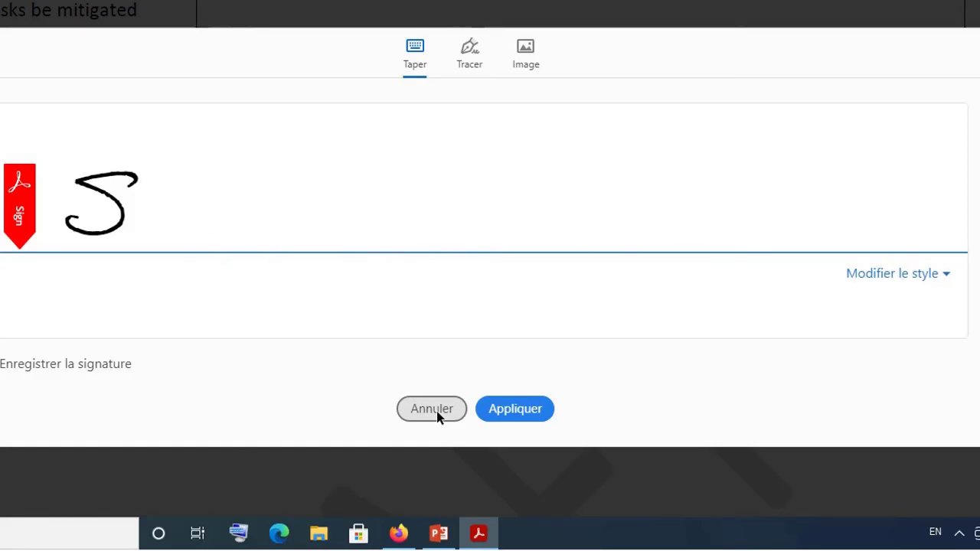
key("BackSpace")
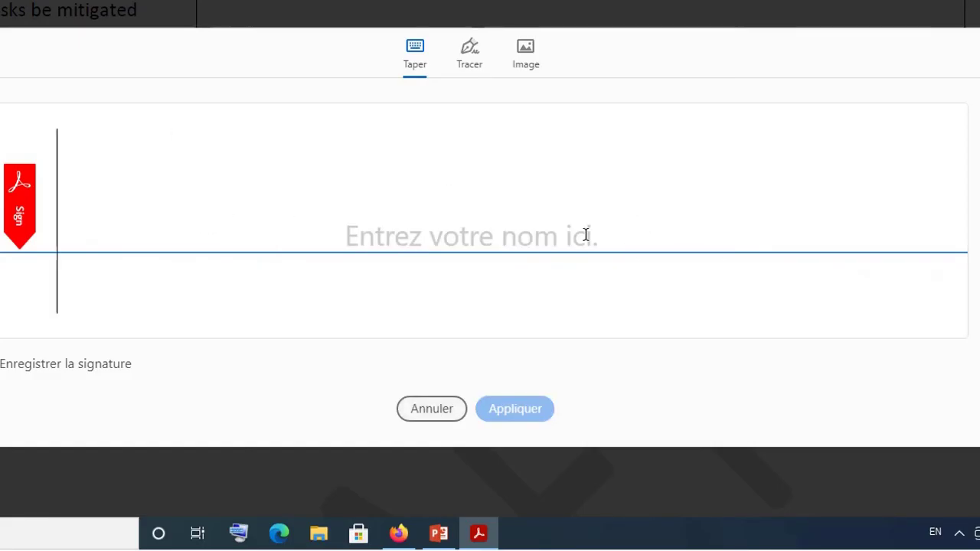
In the Tracer tab, sketch two practice signatures, wiping each with Effacer.
left_click(474, 68)
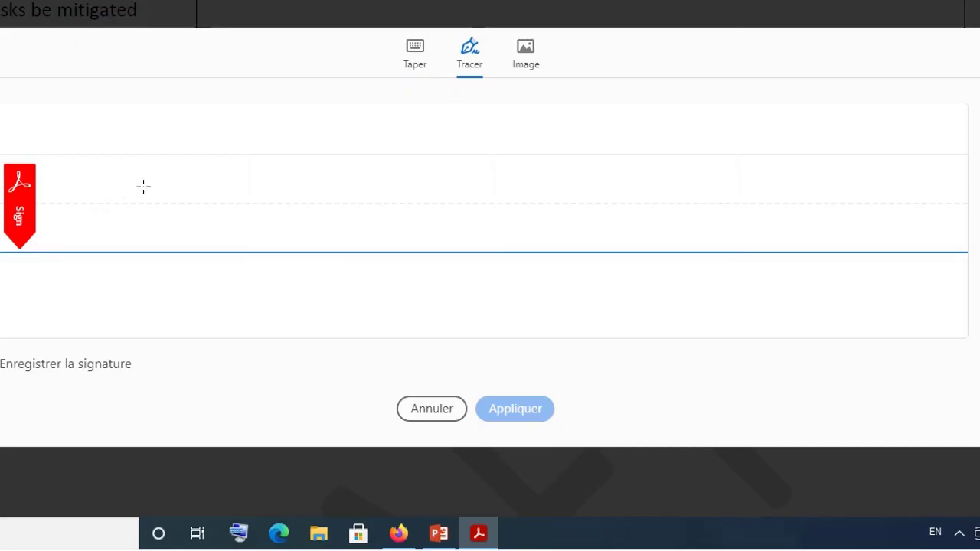
mouse_move(130, 185)
left_mouse_down()
mouse_move(164, 214)
mouse_move(118, 245)
mouse_move(131, 218)
mouse_move(214, 227)
mouse_move(245, 173)
mouse_move(245, 228)
mouse_move(240, 176)
mouse_move(320, 178)
left_mouse_up()
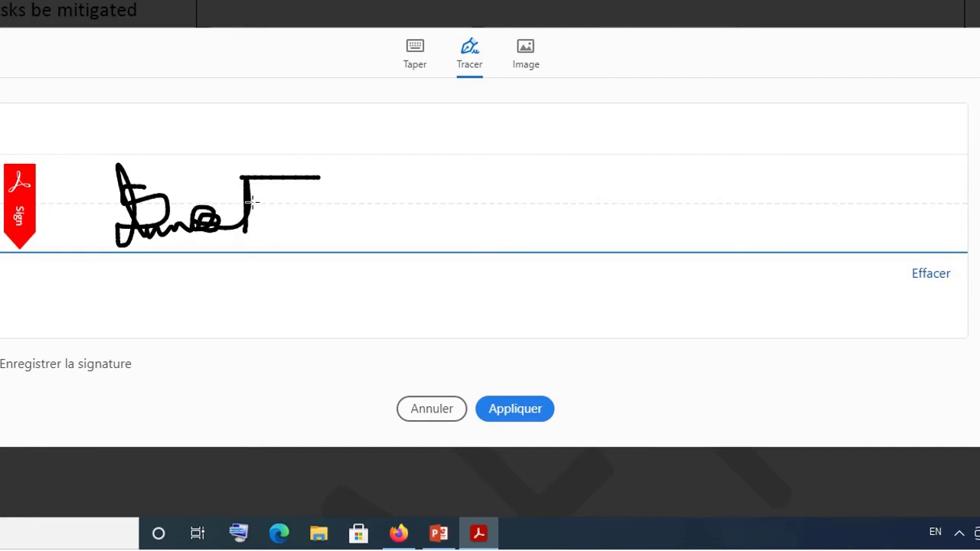
mouse_move(248, 201)
left_mouse_down()
mouse_move(385, 210)
mouse_move(350, 236)
mouse_move(237, 210)
mouse_move(164, 176)
mouse_move(269, 176)
left_mouse_up()
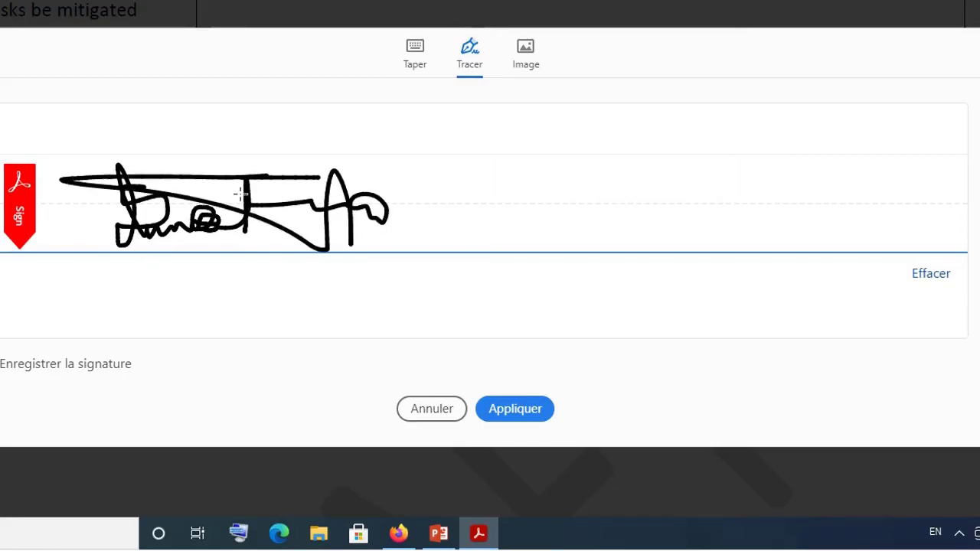
left_click(175, 209)
left_click(931, 276)
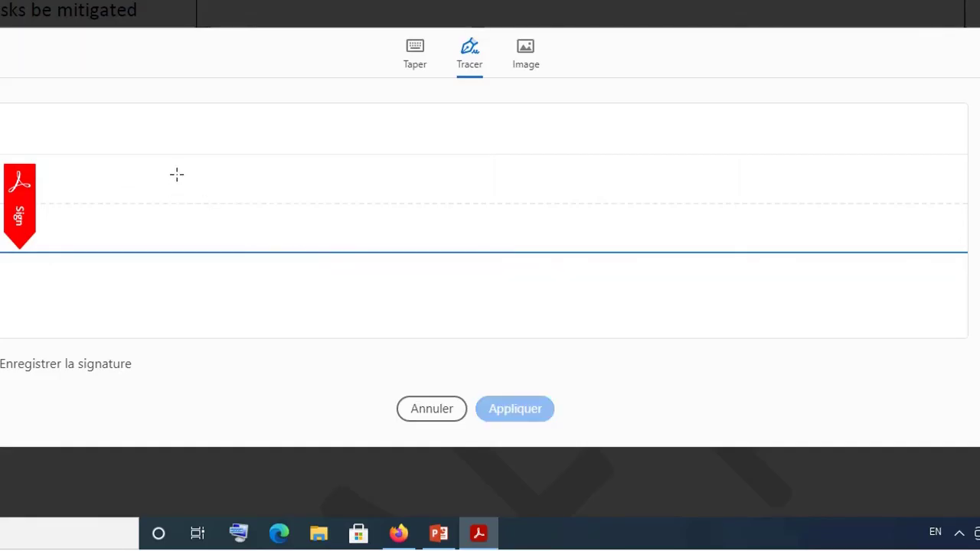
mouse_move(176, 175)
left_mouse_down()
mouse_move(146, 173)
mouse_move(188, 212)
mouse_move(142, 244)
mouse_move(166, 198)
mouse_move(170, 234)
mouse_move(261, 214)
mouse_move(260, 230)
mouse_move(284, 212)
mouse_move(282, 248)
left_mouse_up()
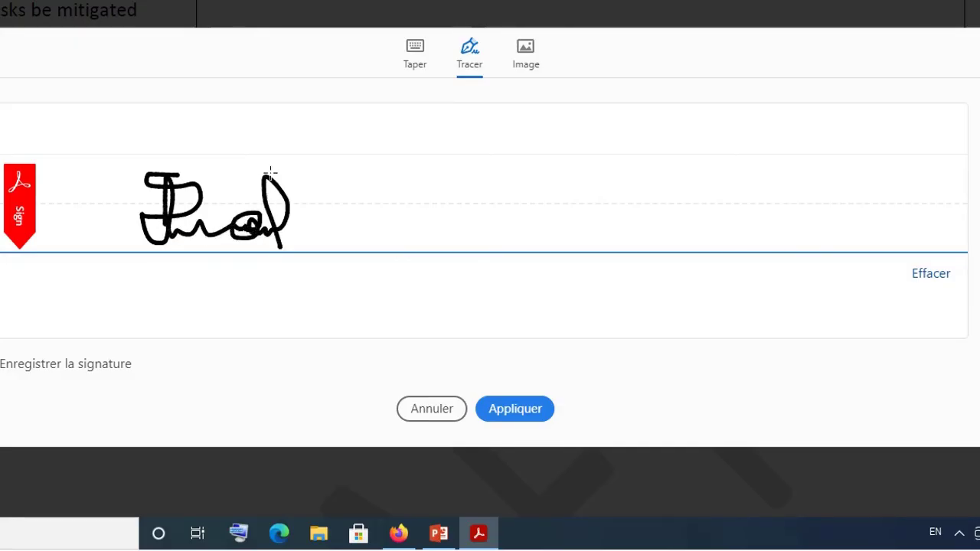
left_click_drag(277, 171, 333, 172)
mouse_move(285, 212)
left_mouse_down()
mouse_move(413, 215)
mouse_move(295, 247)
mouse_move(422, 132)
left_mouse_up()
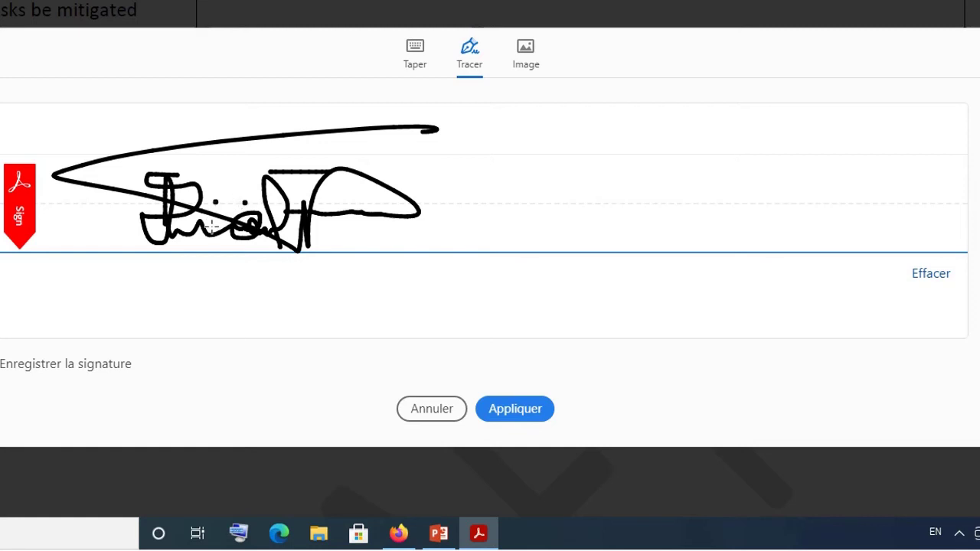
left_click(934, 273)
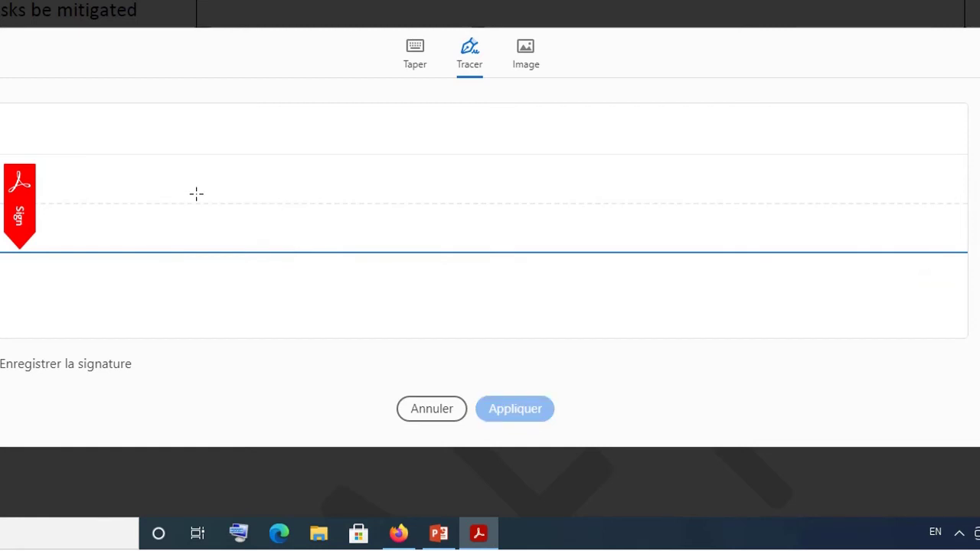
Draw several trial freehand signatures, wiping each with Effacer.
mouse_move(193, 176)
left_mouse_down()
mouse_move(234, 207)
mouse_move(184, 253)
mouse_move(199, 114)
mouse_move(223, 256)
left_mouse_up()
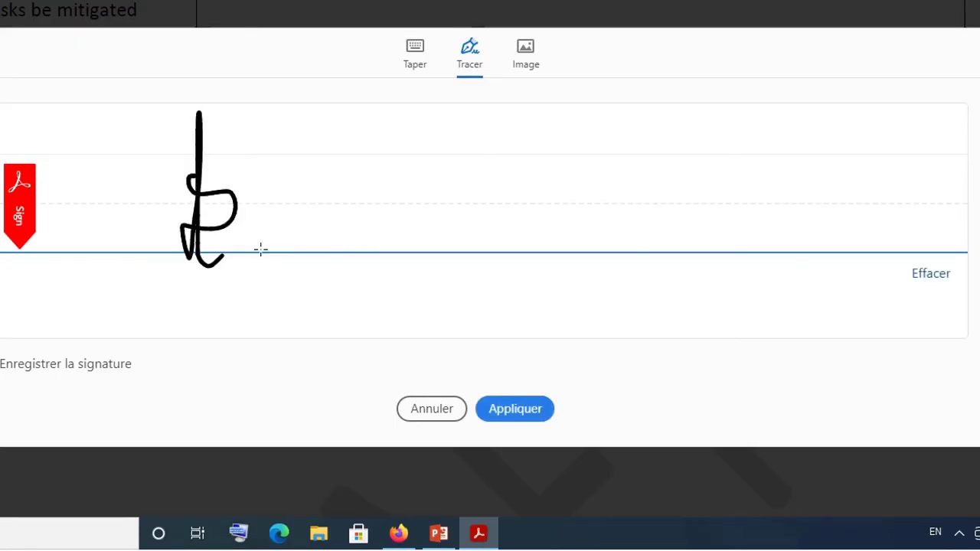
left_click_drag(334, 226, 218, 248)
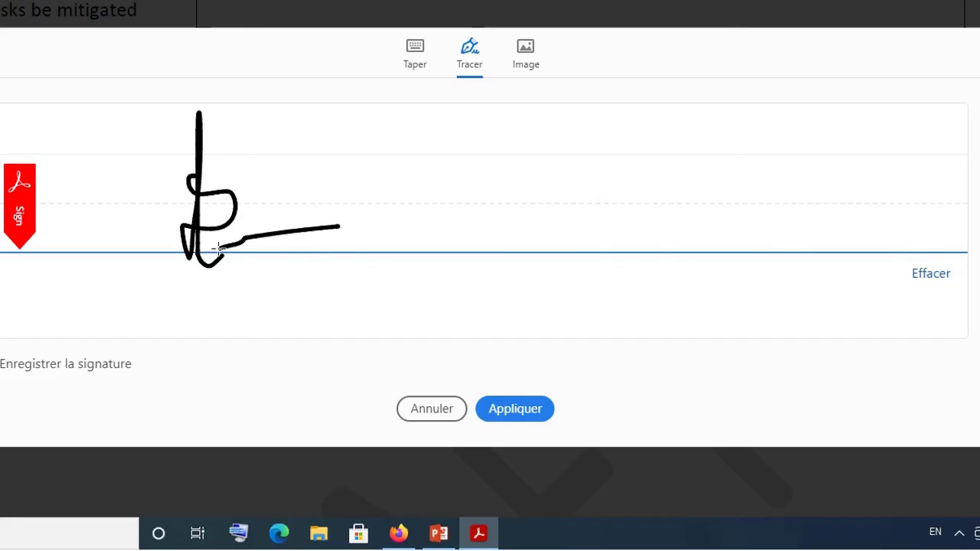
left_click(921, 277)
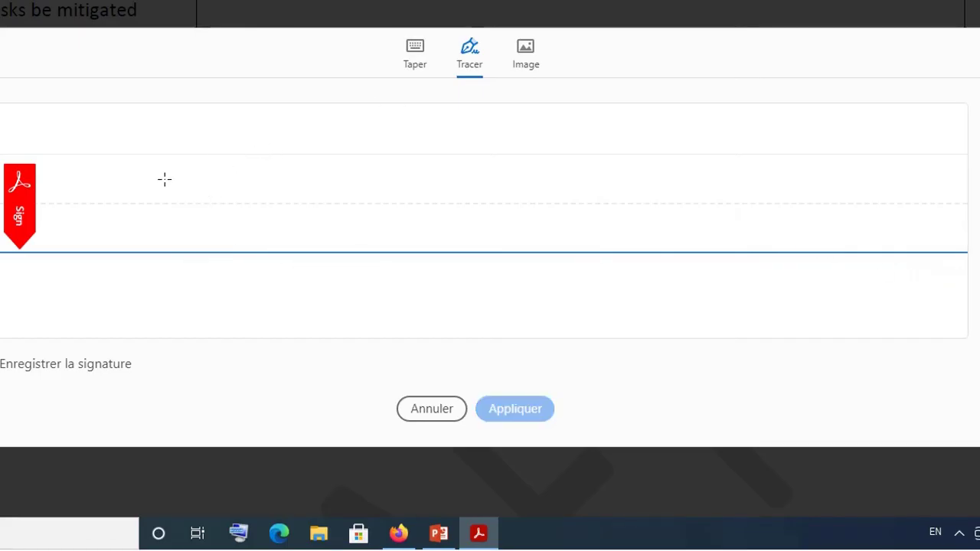
mouse_move(165, 165)
left_mouse_down()
mouse_move(186, 186)
mouse_move(148, 222)
mouse_move(136, 200)
mouse_move(161, 204)
left_mouse_up()
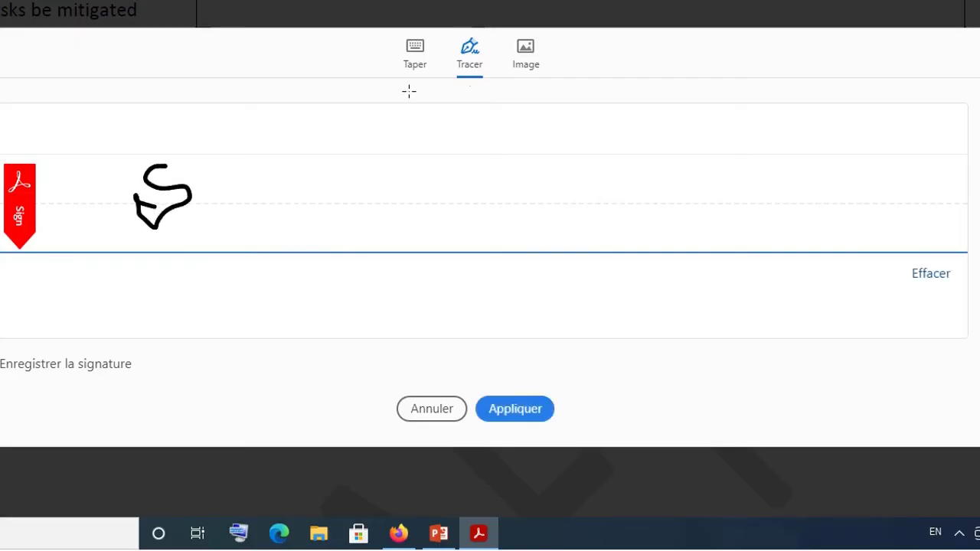
left_click(935, 281)
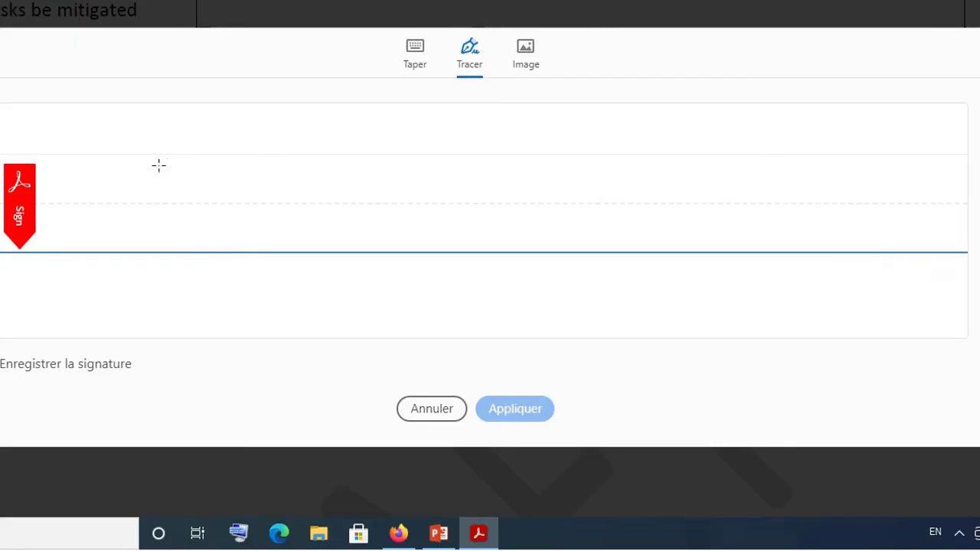
mouse_move(158, 166)
left_mouse_down()
mouse_move(186, 183)
mouse_move(145, 217)
mouse_move(146, 149)
mouse_move(170, 225)
mouse_move(249, 215)
mouse_move(287, 228)
left_mouse_up()
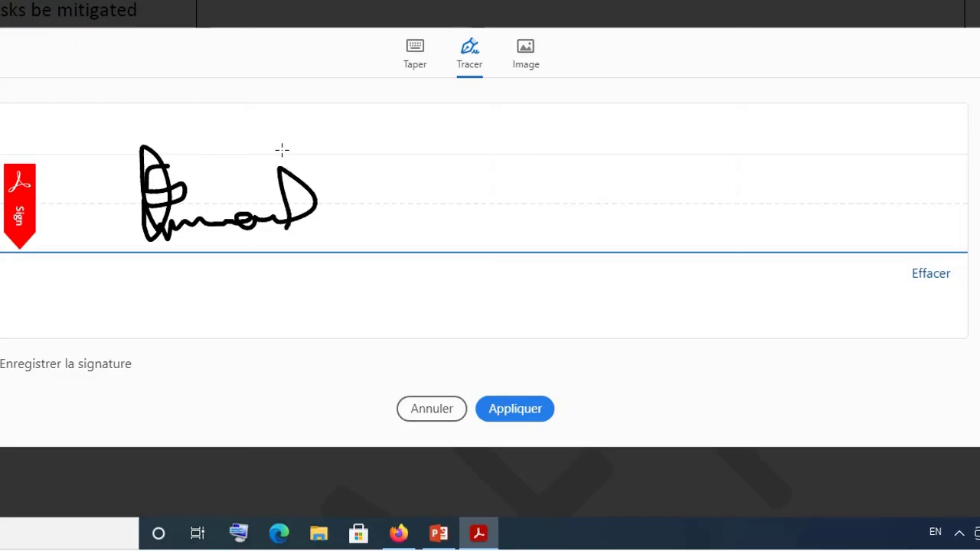
left_click_drag(278, 170, 342, 167)
mouse_move(316, 201)
left_mouse_down()
mouse_move(433, 199)
mouse_move(328, 162)
mouse_move(314, 245)
mouse_move(372, 172)
left_mouse_up()
left_click(266, 191)
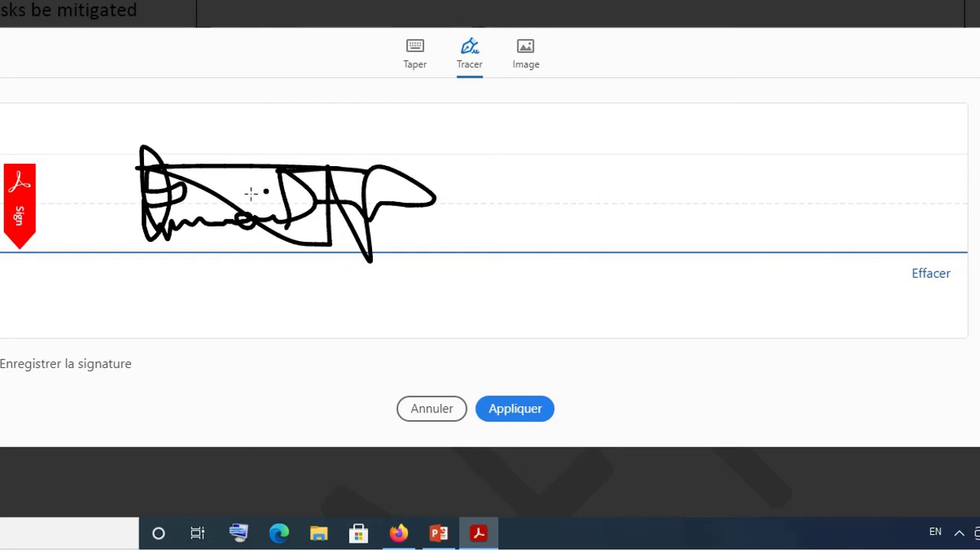
left_click(197, 199)
left_click(921, 278)
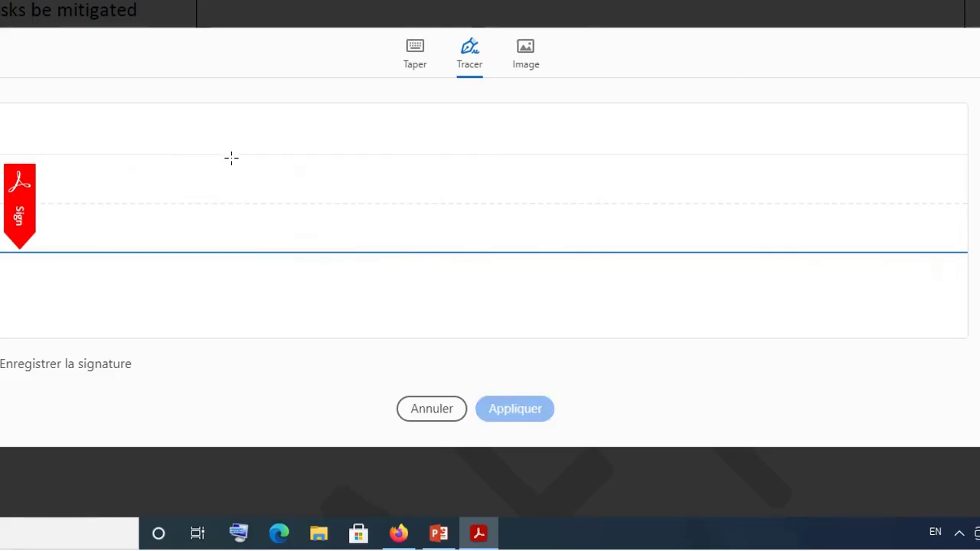
Draw the final signature with its arc, flourish, dot and small underline stroke.
mouse_move(231, 155)
left_mouse_down()
mouse_move(199, 184)
mouse_move(191, 234)
mouse_move(212, 221)
mouse_move(277, 215)
mouse_move(304, 196)
mouse_move(305, 222)
mouse_move(322, 223)
mouse_move(330, 239)
left_mouse_up()
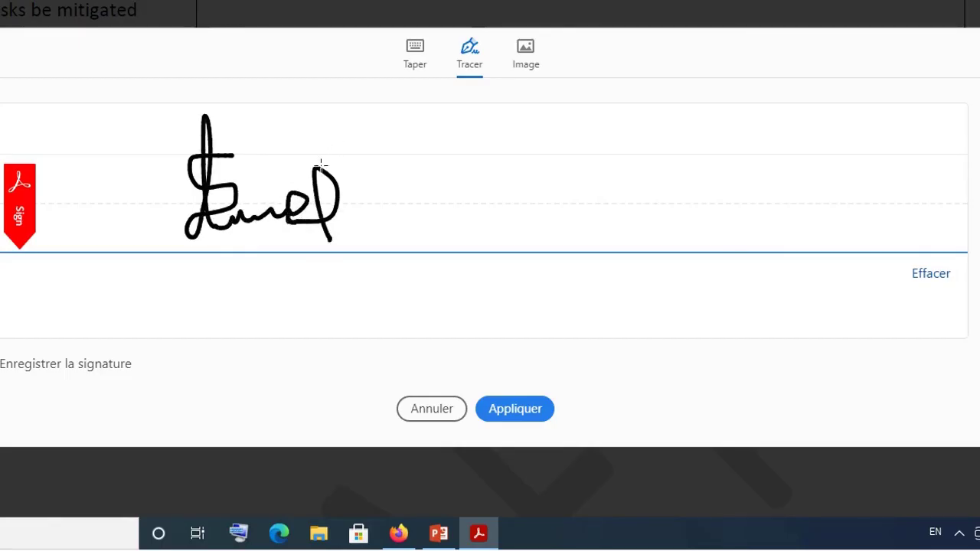
left_click_drag(321, 164, 364, 153)
mouse_move(334, 190)
left_mouse_down()
mouse_move(453, 189)
mouse_move(388, 245)
mouse_move(343, 212)
mouse_move(222, 208)
mouse_move(505, 152)
left_mouse_up()
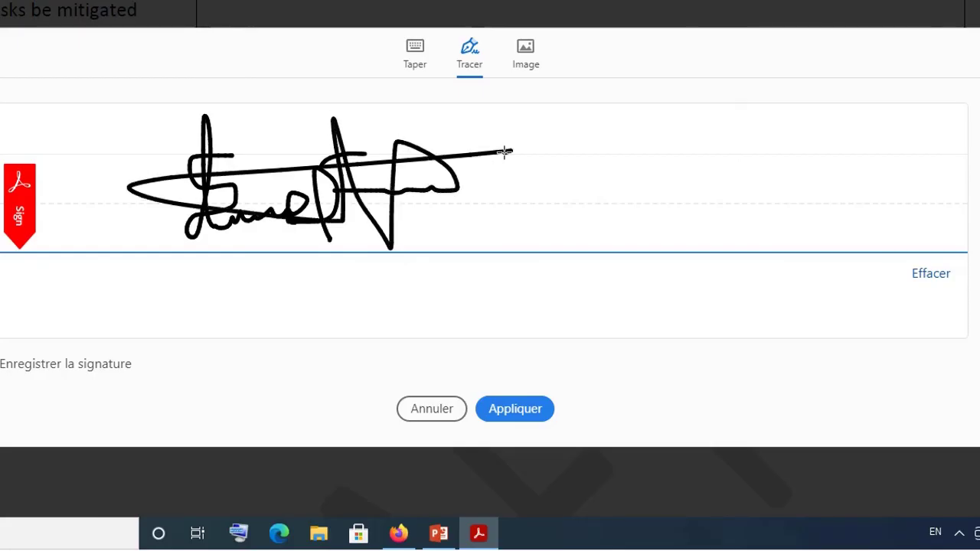
left_click(264, 187)
left_click_drag(272, 223, 284, 229)
Apply the drawn signature and place it in page 3's Signature cell, adjusting its size and position.
left_click(510, 412)
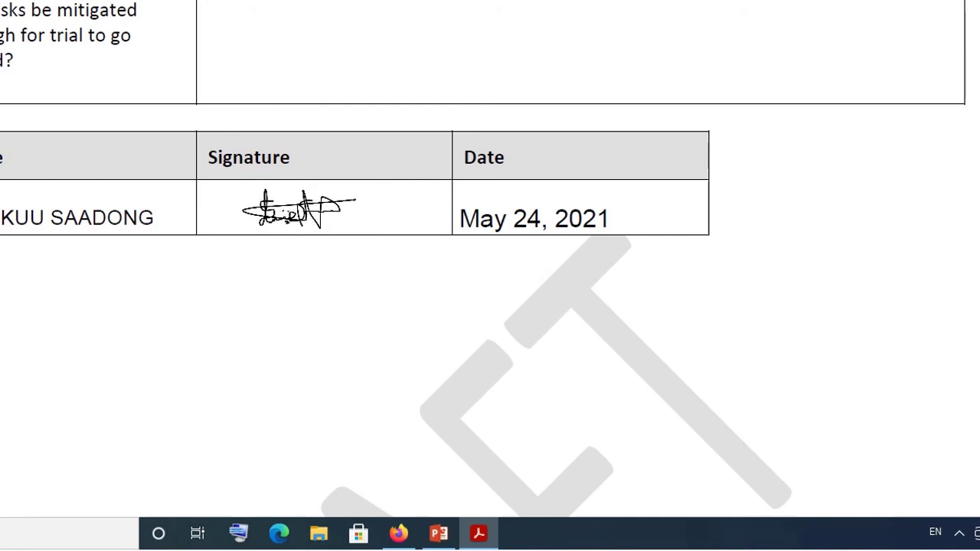
left_click(291, 196)
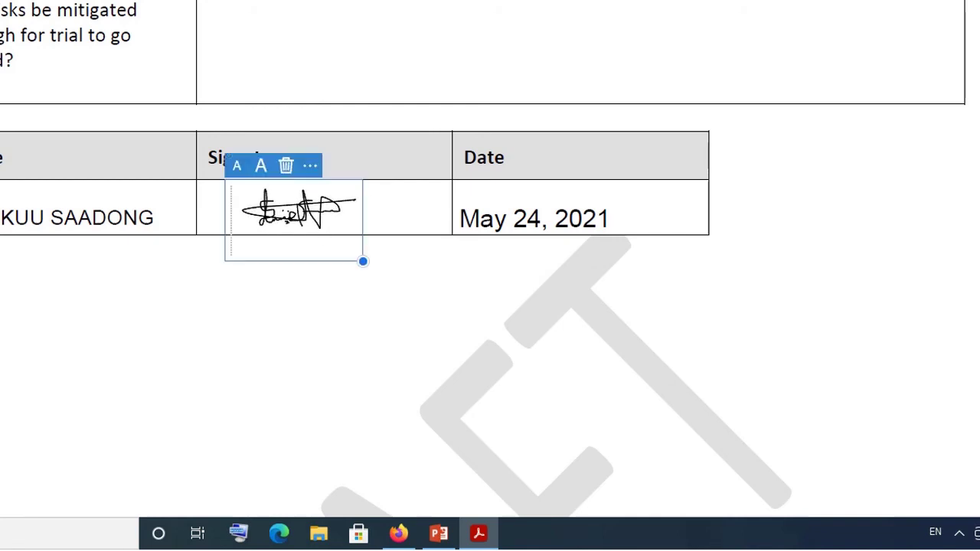
left_click(261, 170)
left_click(261, 170)
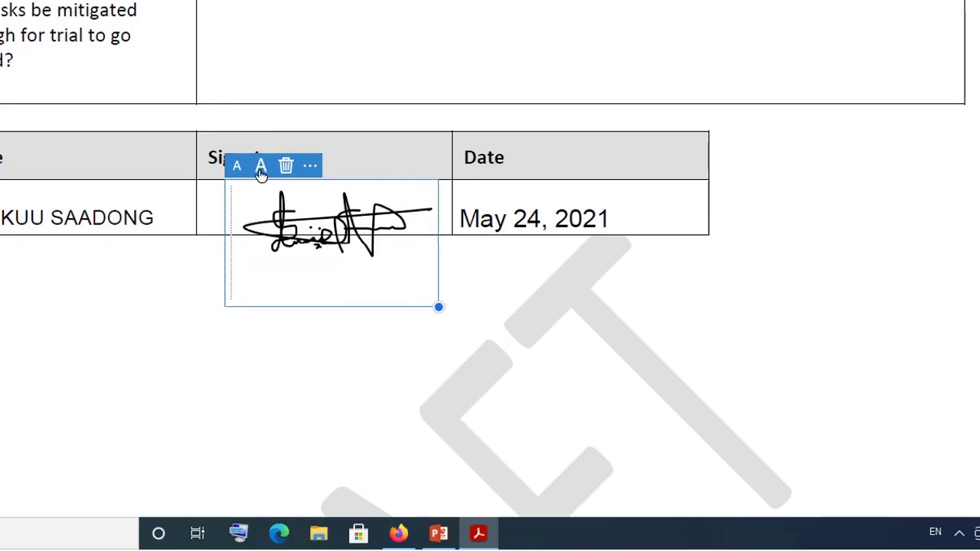
left_click_drag(352, 181, 346, 158)
left_click(345, 157)
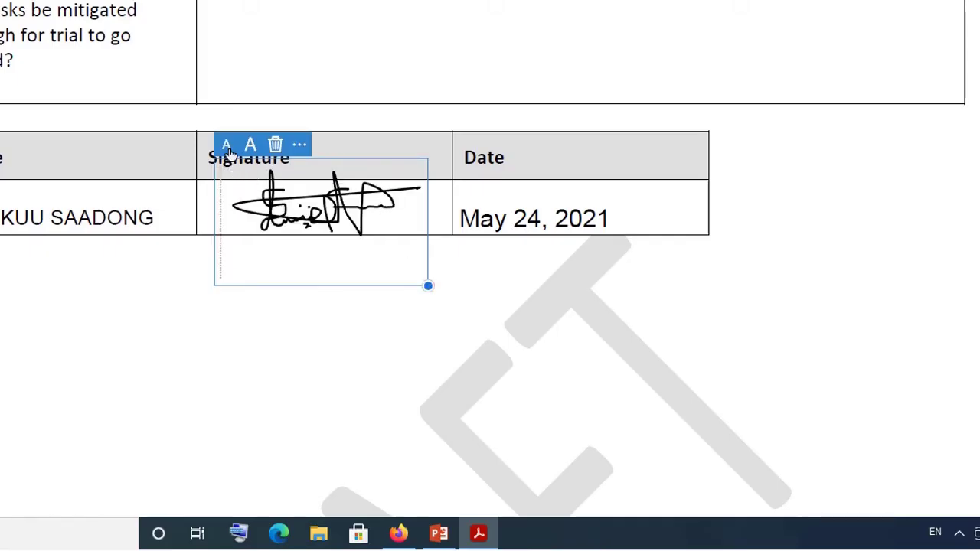
left_click(226, 145)
left_click(412, 302)
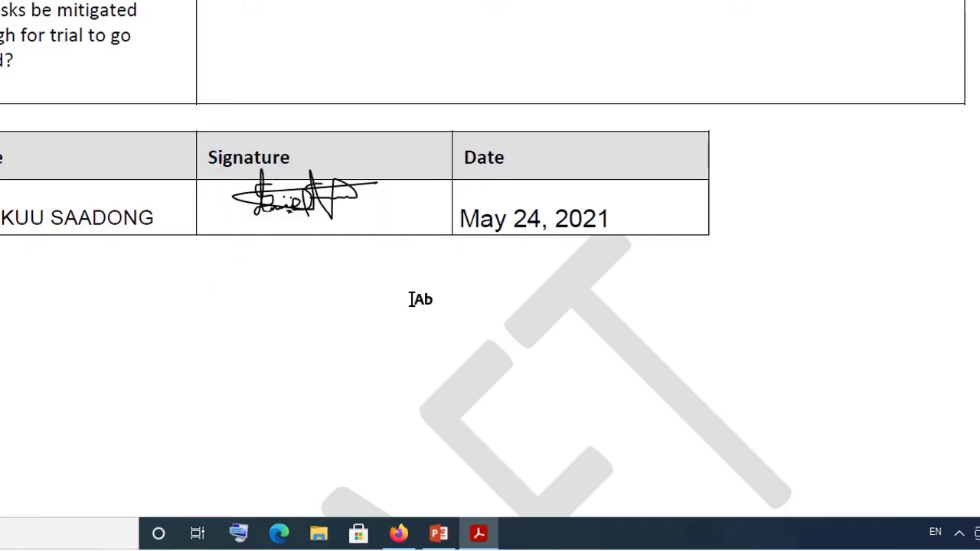
Delete the placed drawn signature from the Signature cell.
scroll(413, 300, "up", 2)
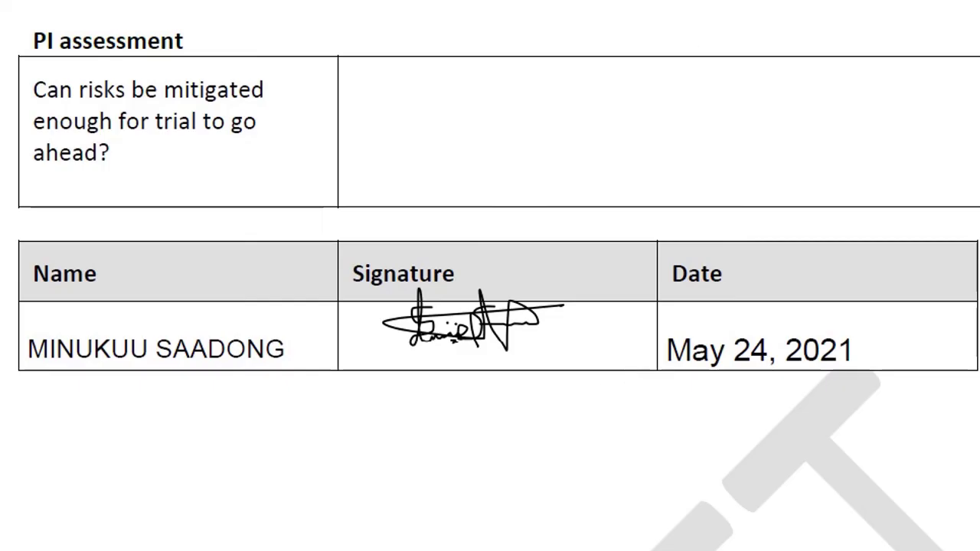
left_click(487, 318)
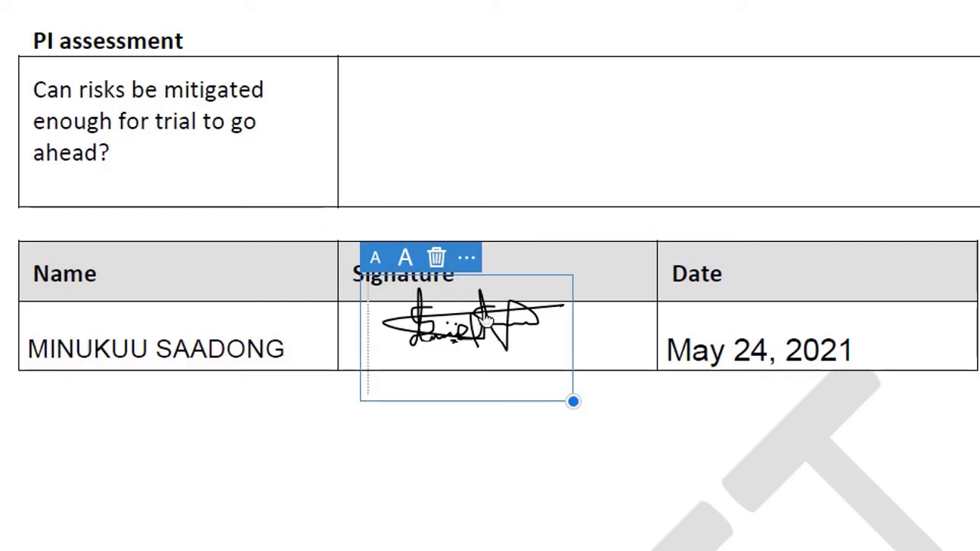
key("Delete")
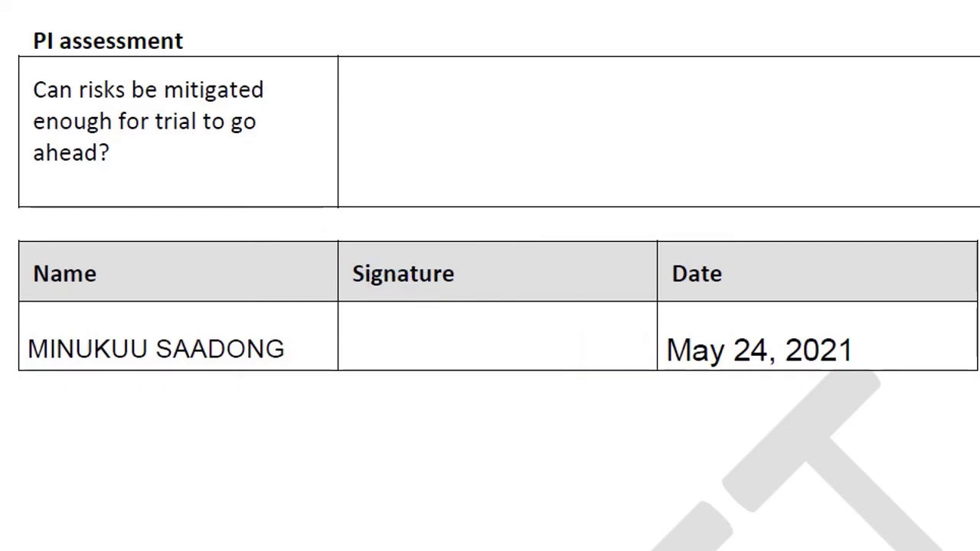
Delete the saved MS initials, create Bg initials and stamp them in the Signature cell.
left_click(651, 18)
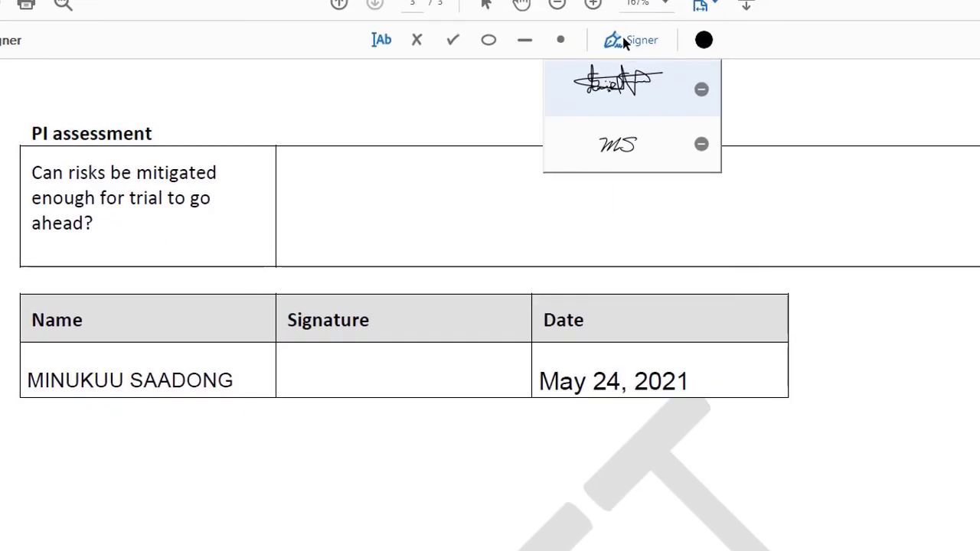
left_click(701, 147)
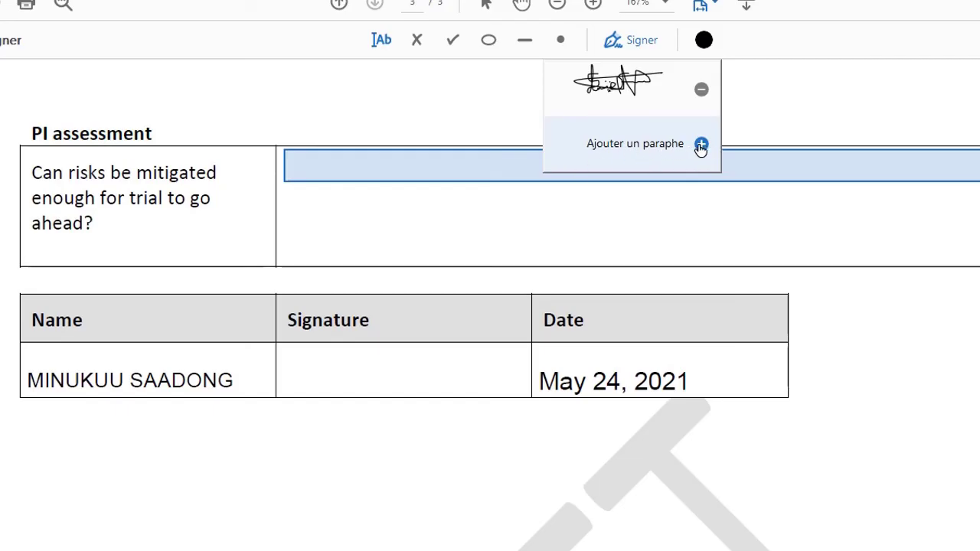
left_click(702, 146)
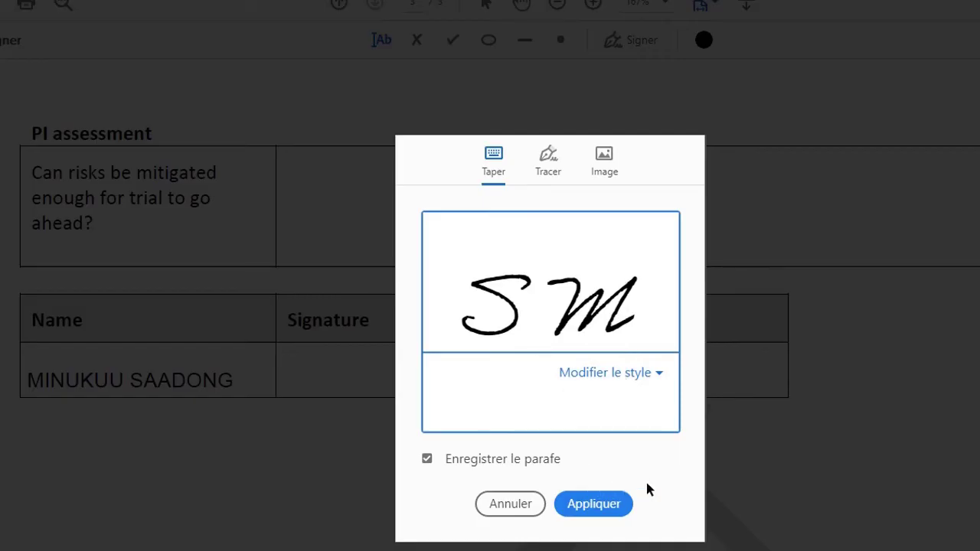
key("BackSpace")
key("BackSpace")
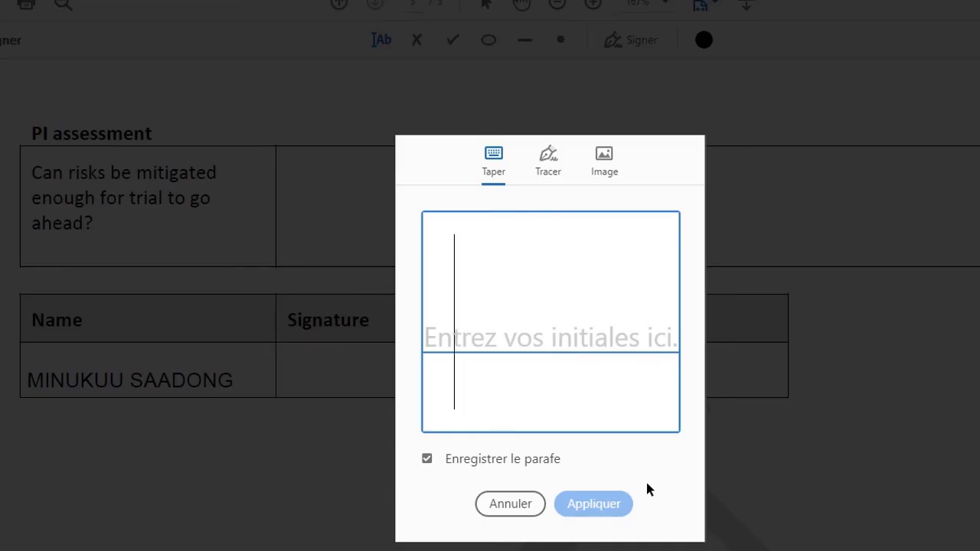
type("Bg")
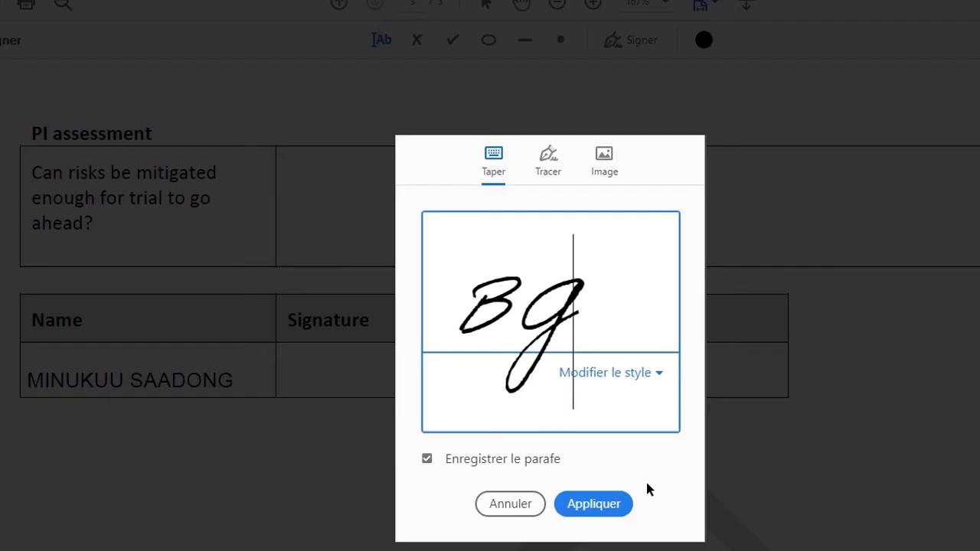
key("BackSpace")
type("g")
key("BackSpace")
key("BackSpace")
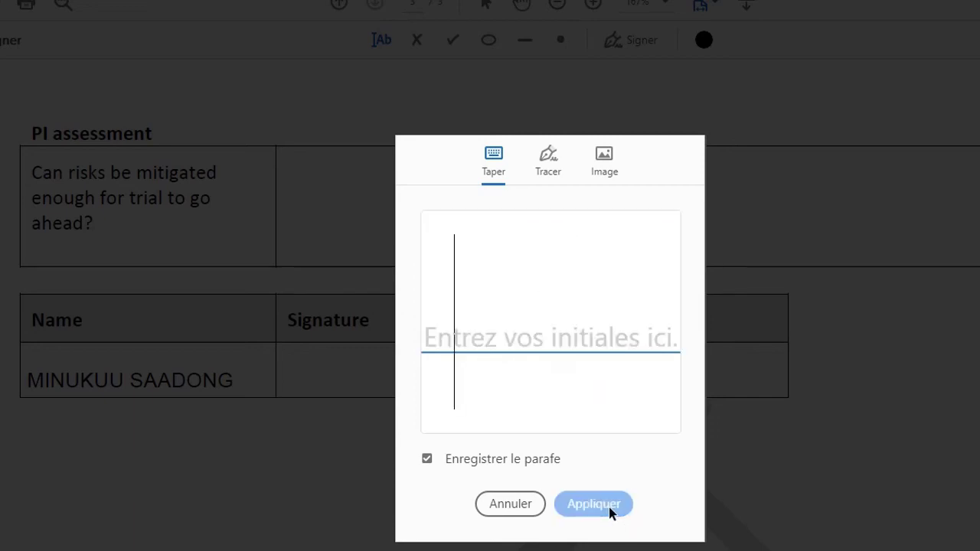
key("Escape")
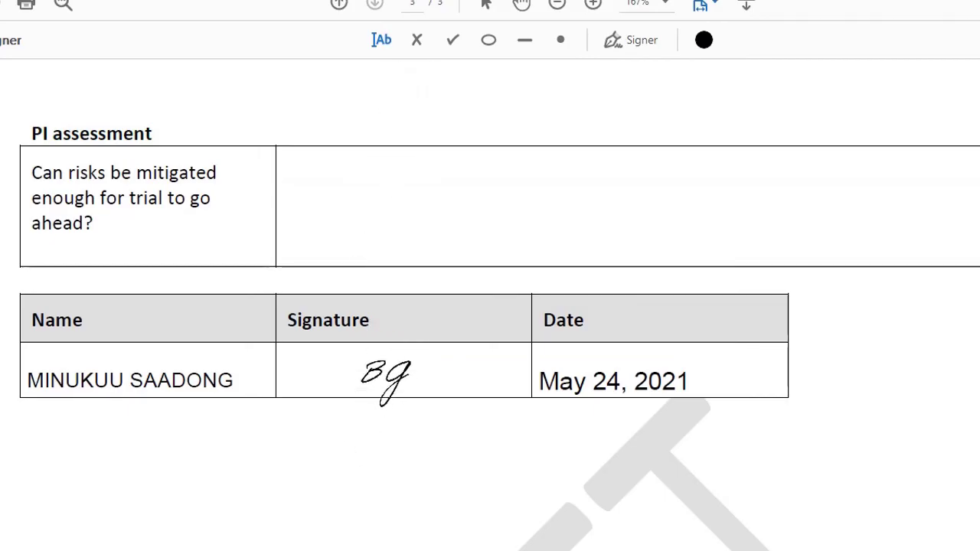
left_click(385, 375)
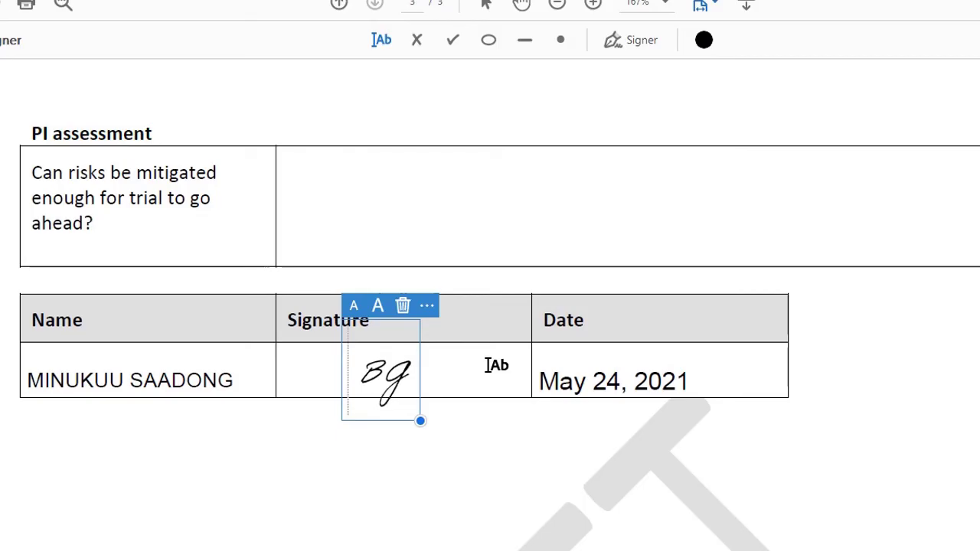
Remove the Bg stamp, place and delete the scribbled signature, then delete it from saved signatures.
left_click(404, 308)
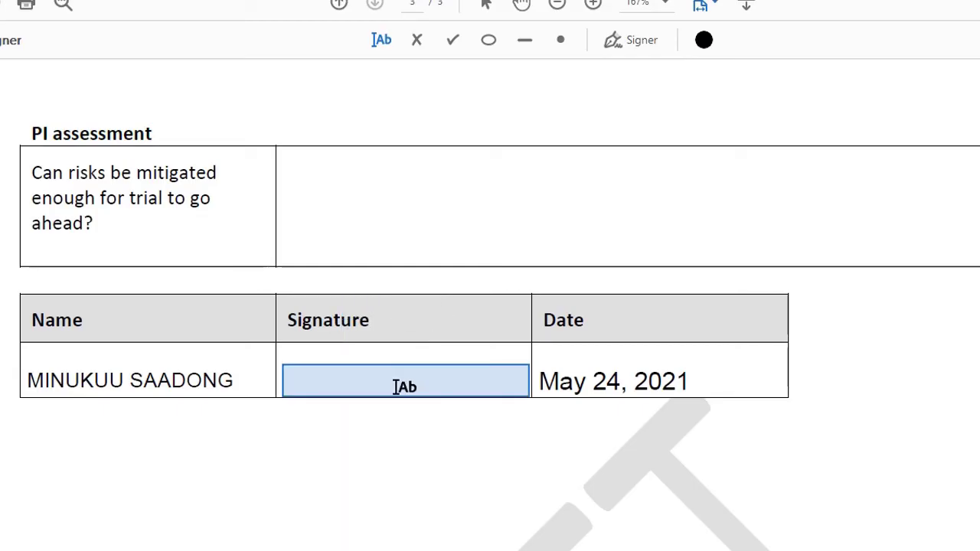
left_click(620, 48)
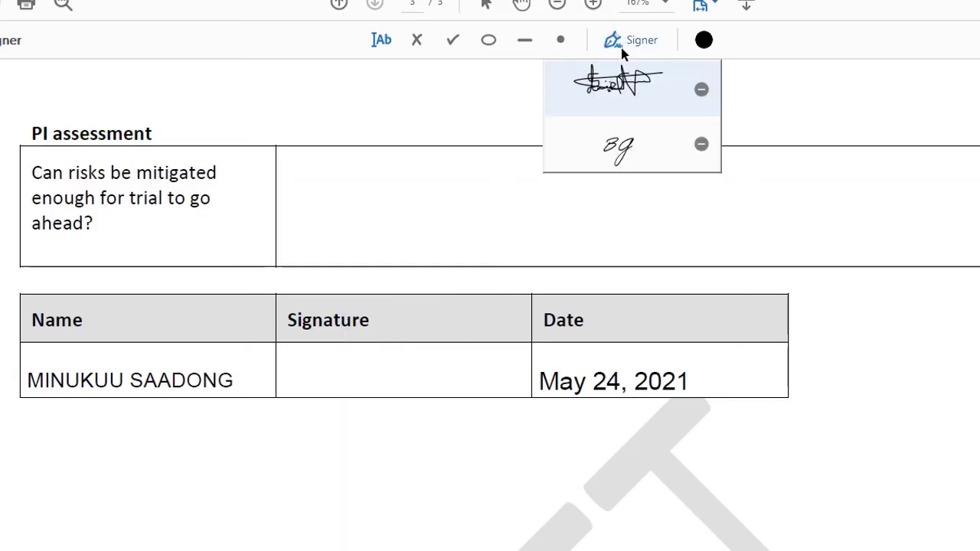
left_click(627, 93)
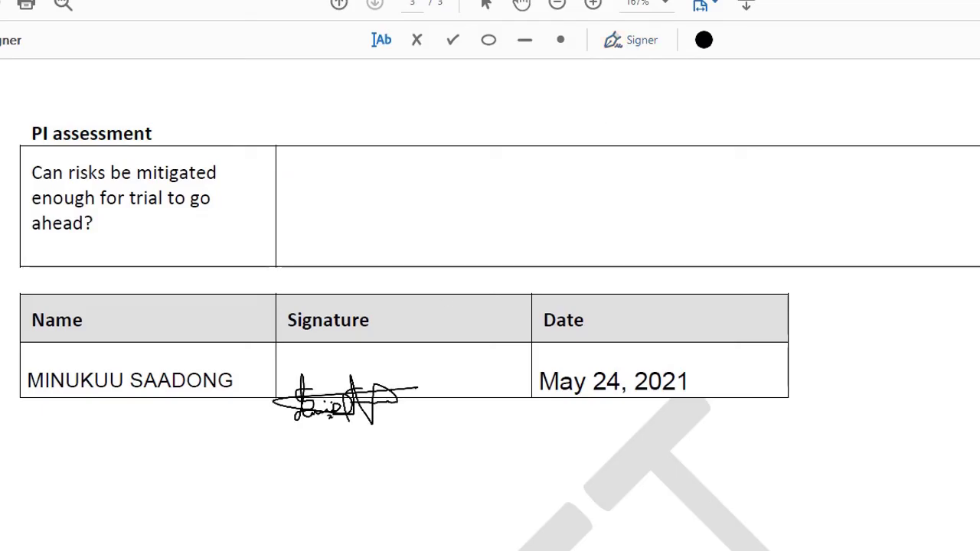
left_click(379, 368)
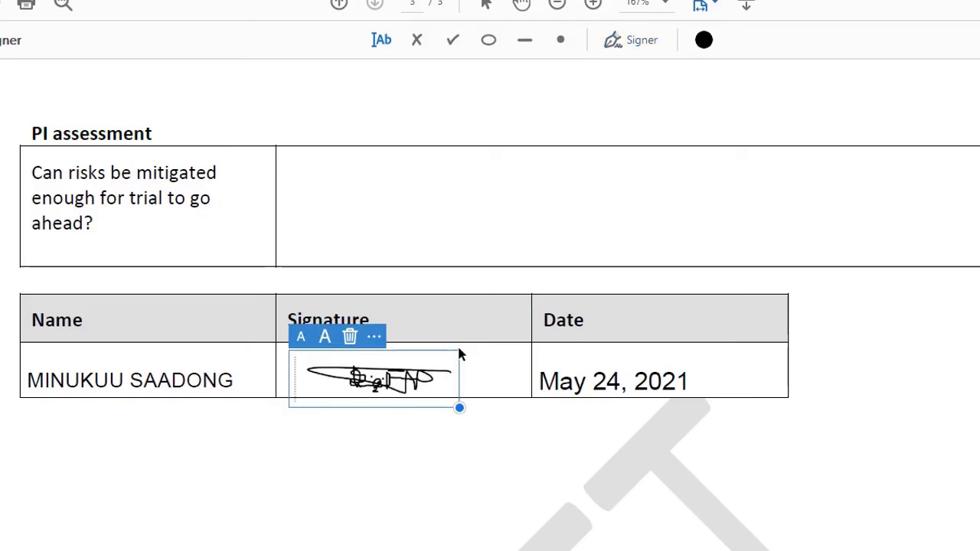
left_click(350, 339)
left_click(628, 40)
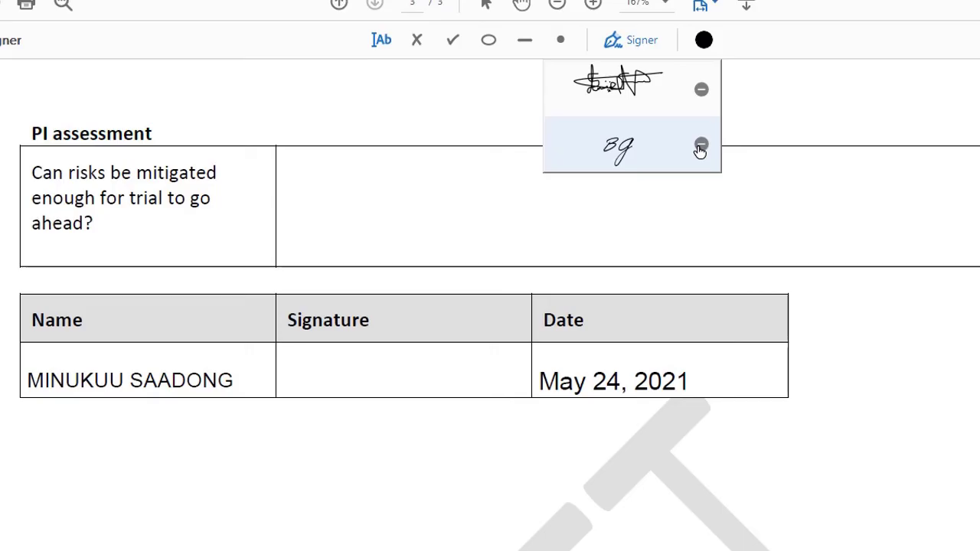
left_click(700, 91)
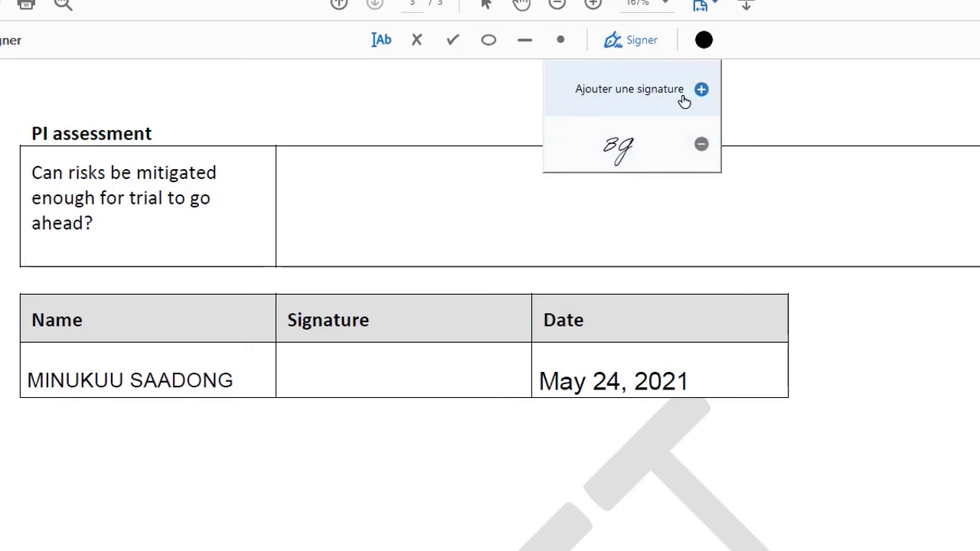
Create a new signature from the Desktop image Screenshot (59) and accept it.
left_click(701, 90)
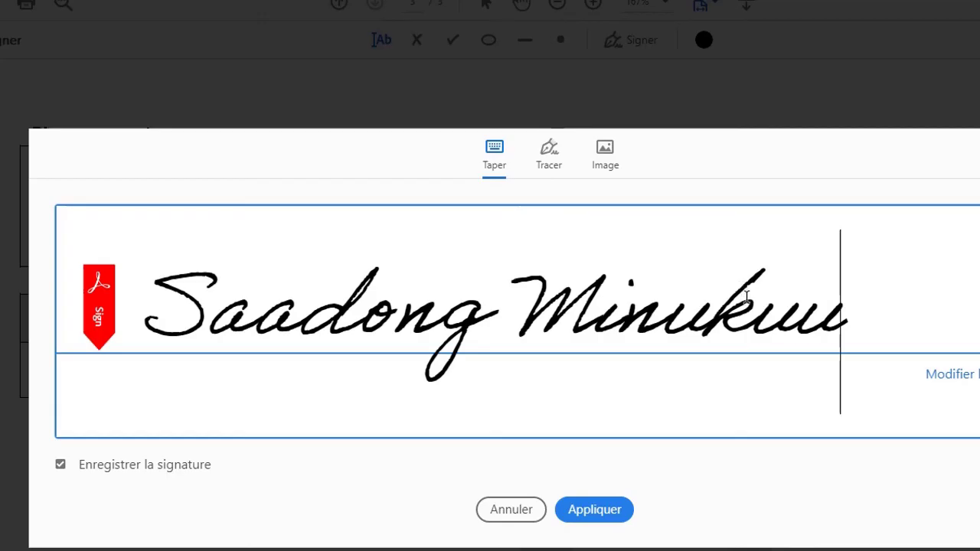
left_click(550, 156)
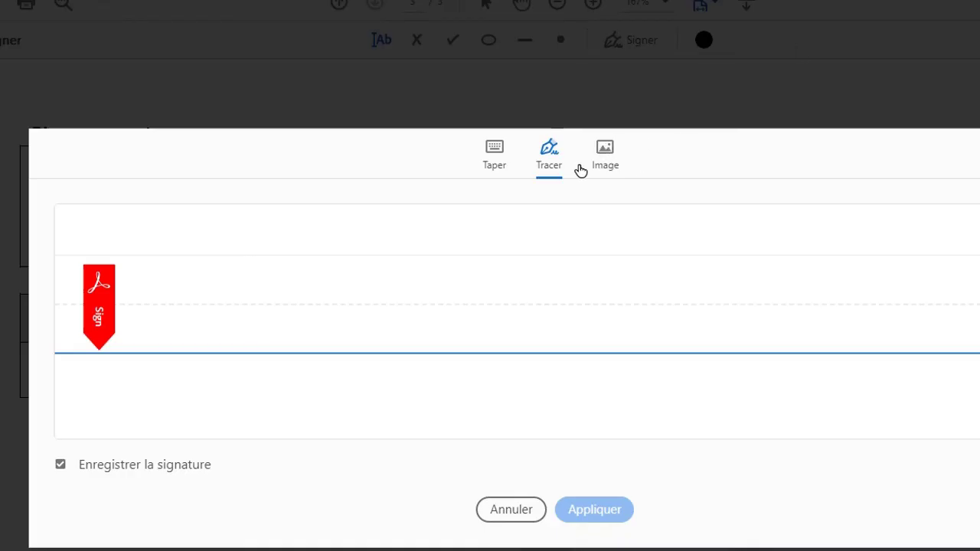
left_click(602, 170)
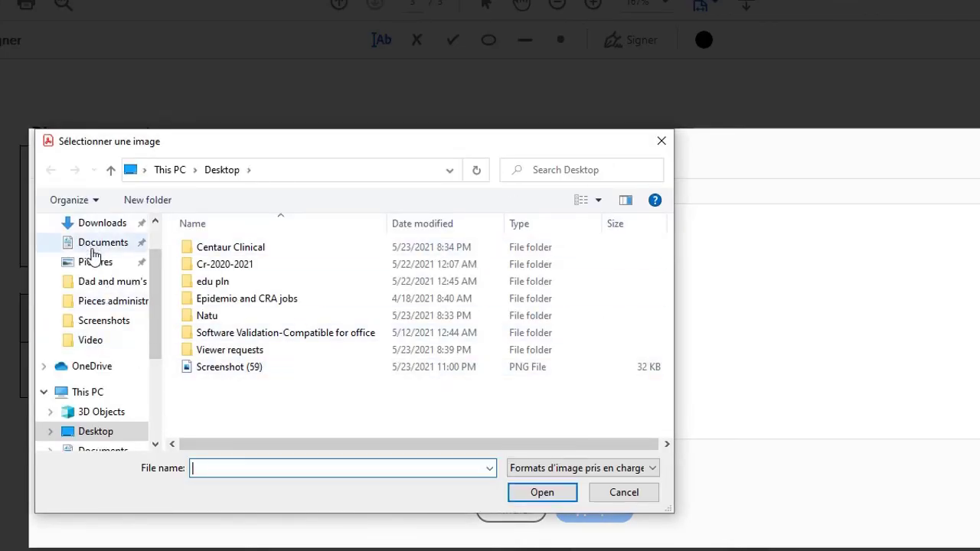
scroll(150, 268, "up", 1)
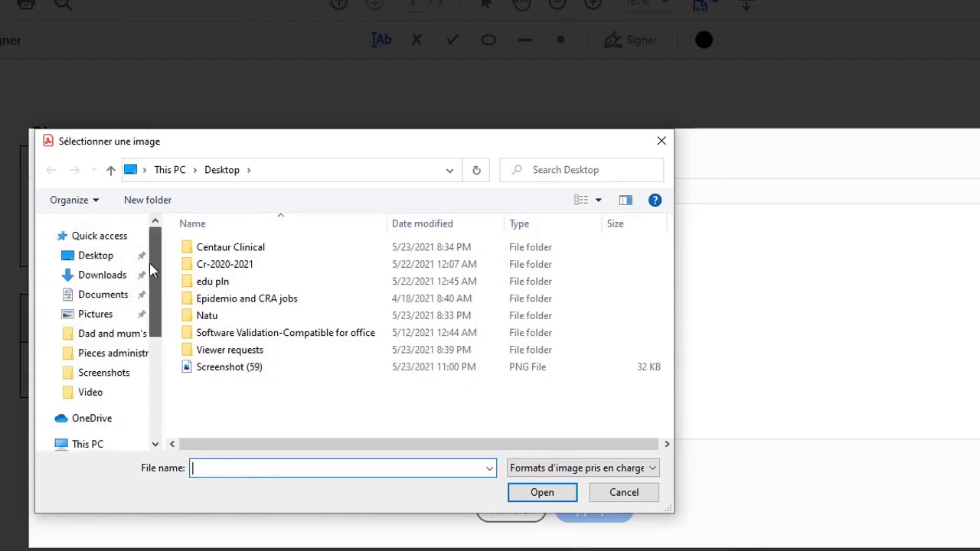
left_click(106, 260)
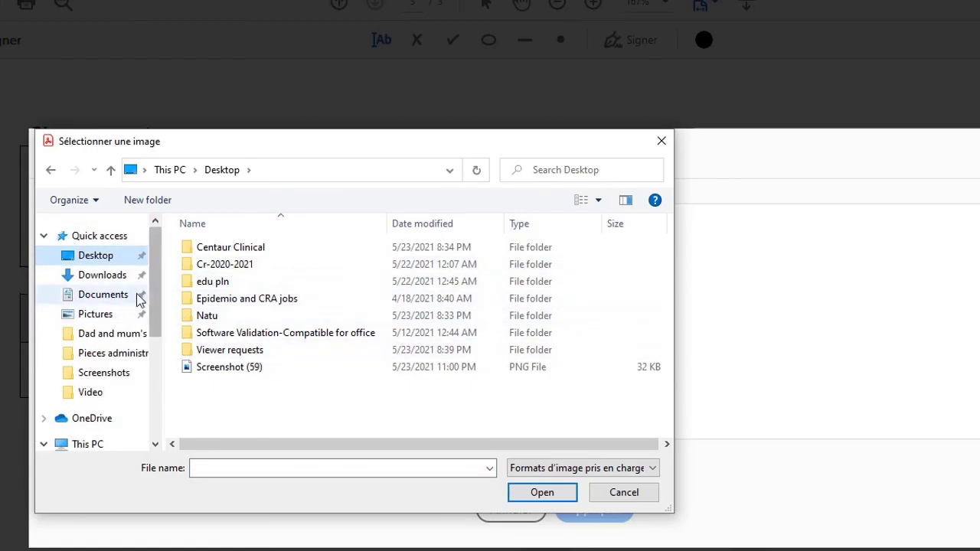
left_click(257, 369)
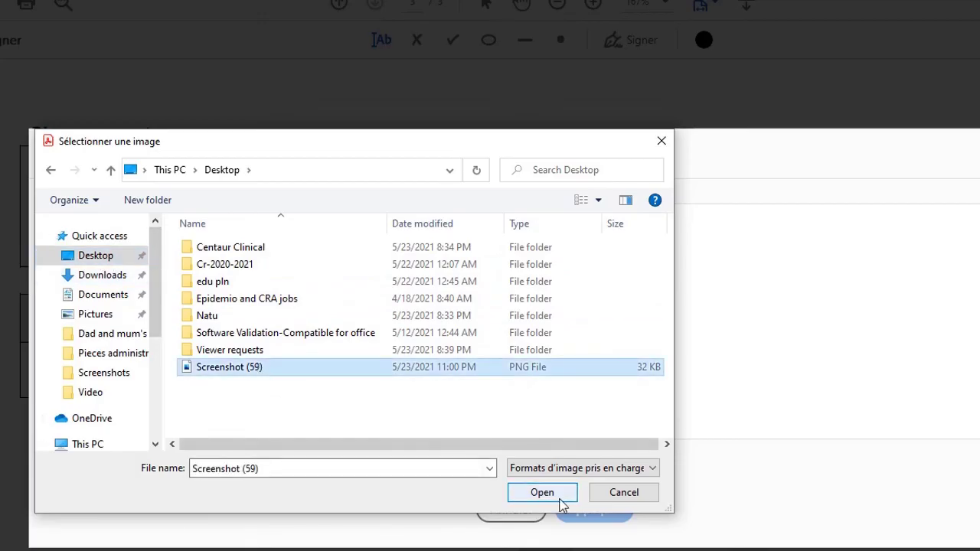
left_click(556, 498)
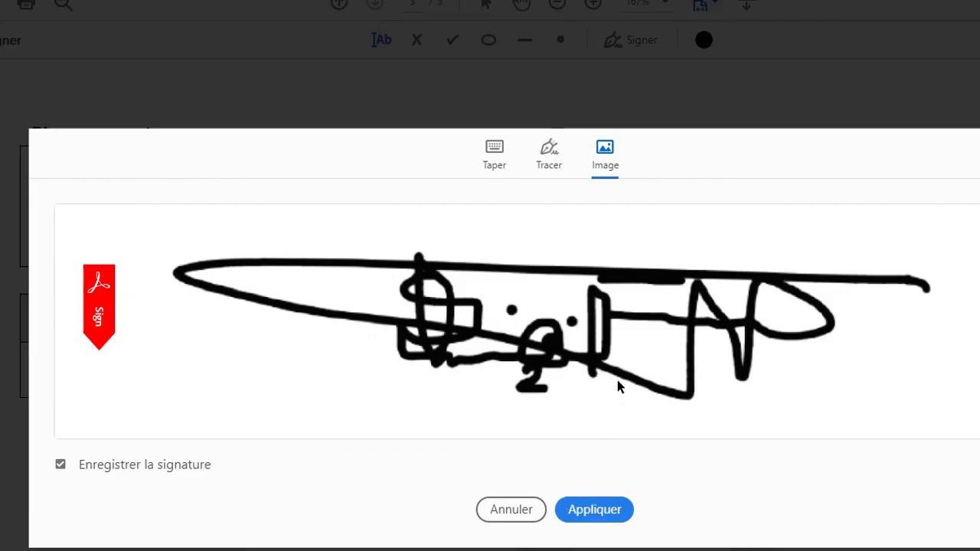
left_click(591, 511)
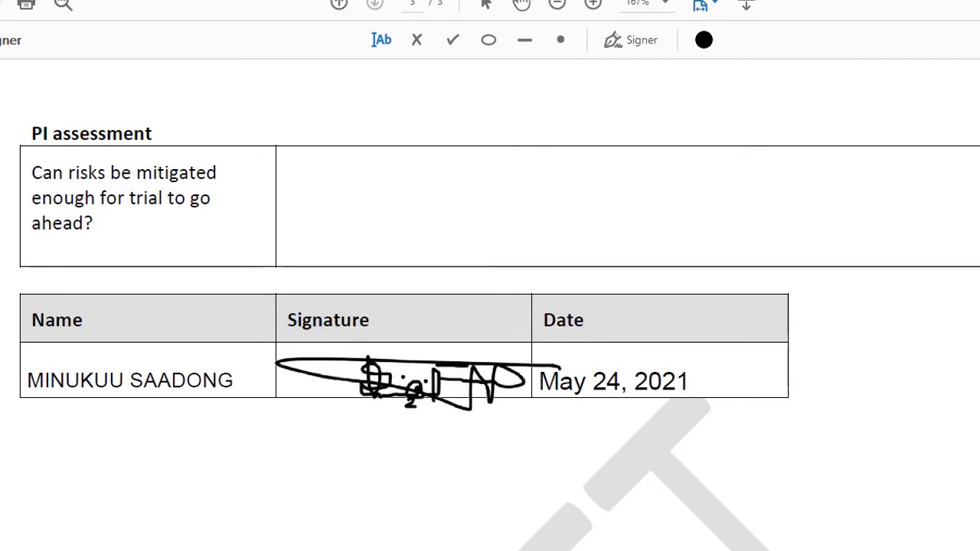
Drop the image signature into the Signature cell, then shrink and nudge it to fit.
left_click(411, 367)
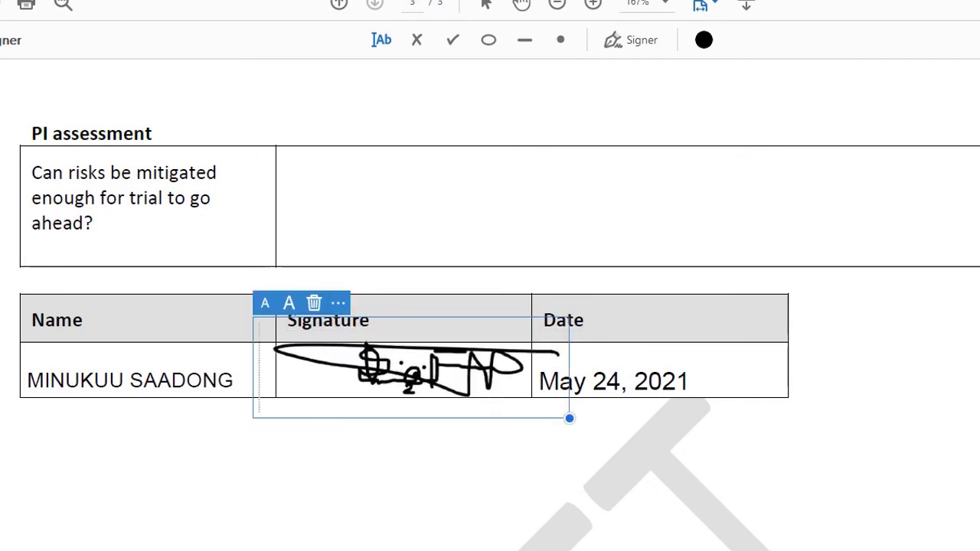
left_click_drag(569, 417, 519, 394)
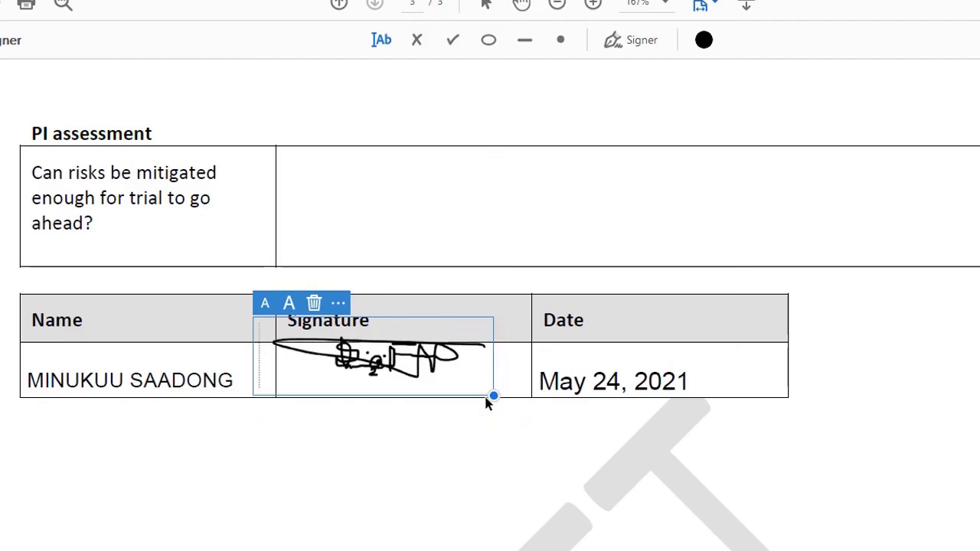
left_click_drag(486, 392, 502, 406)
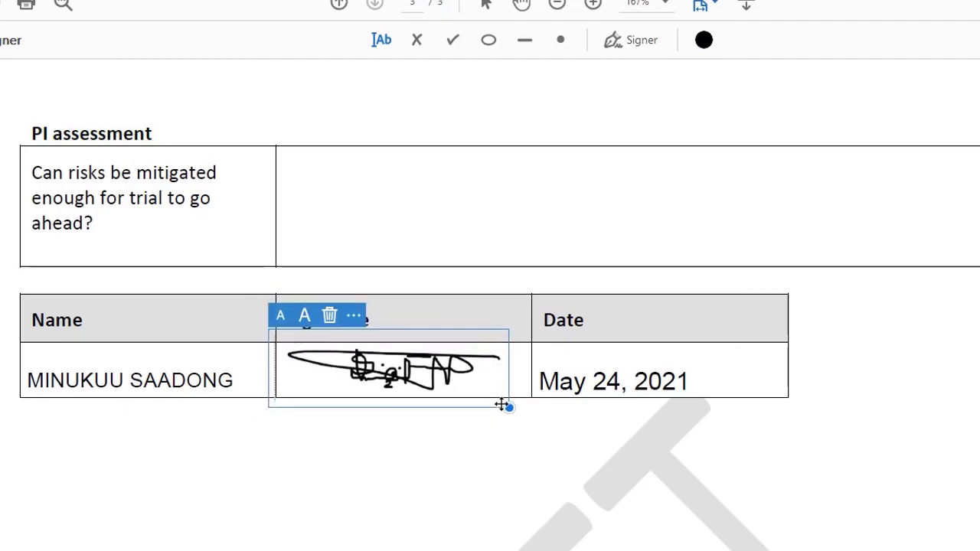
left_click(306, 324)
left_click(280, 320)
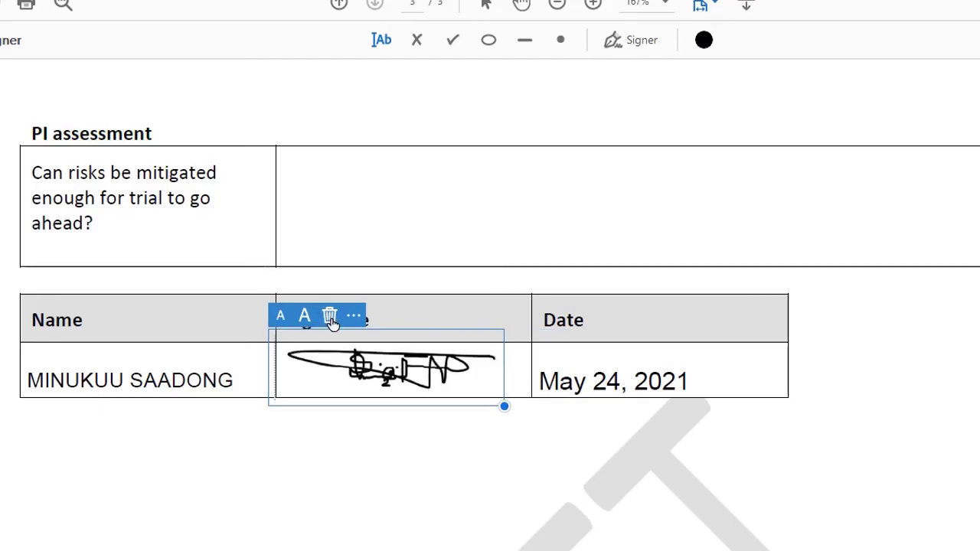
left_click(486, 505)
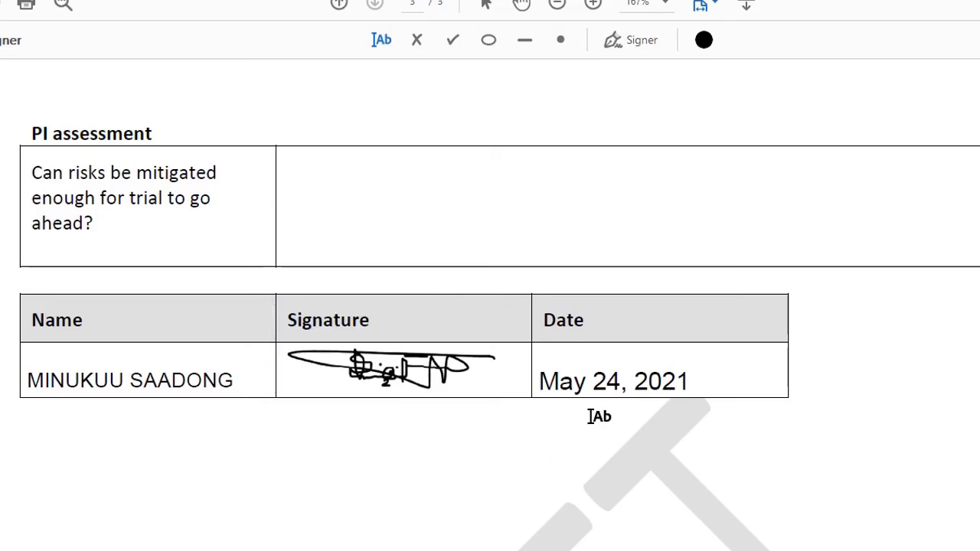
scroll(720, 261, "up", 3)
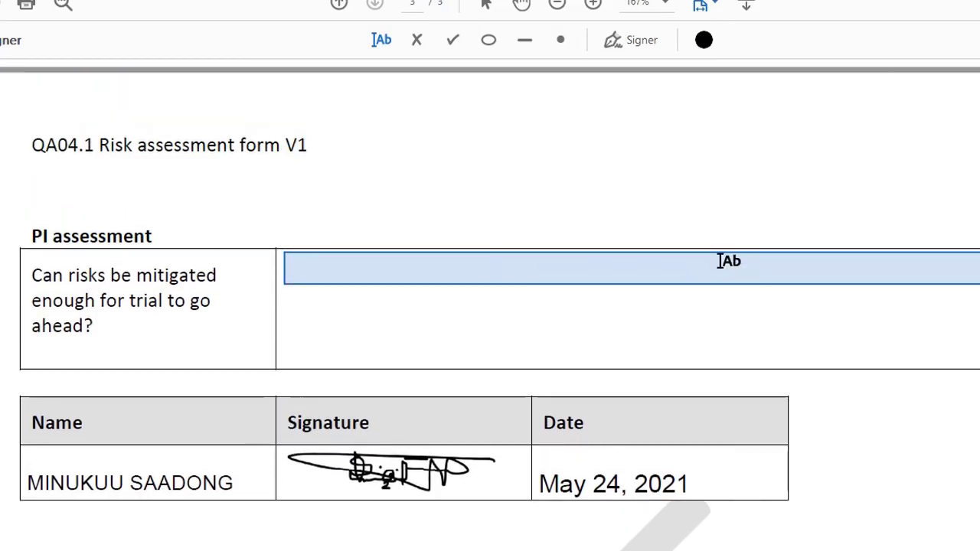
Return to the top of page 1 and begin saving the form as a new file.
scroll(720, 261, "up", 20)
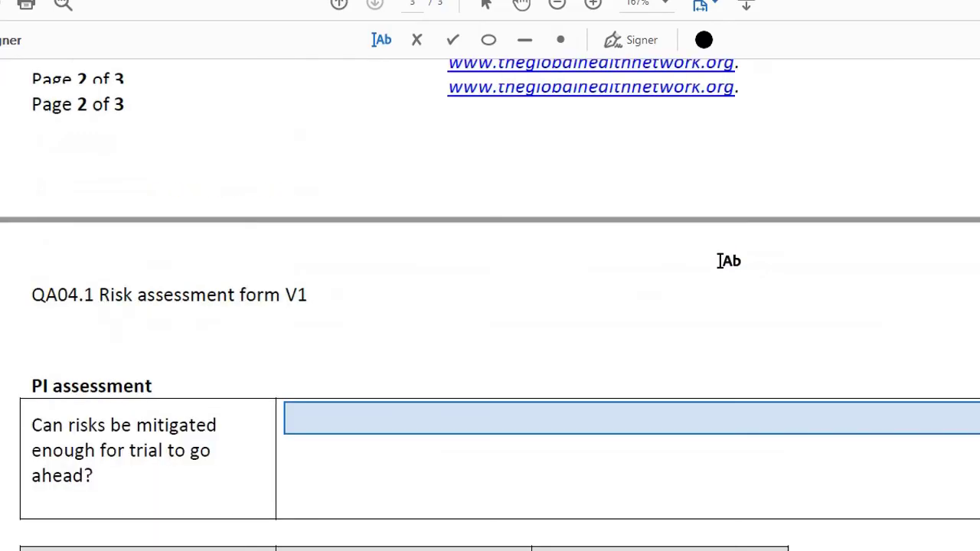
scroll(729, 261, "up", 10)
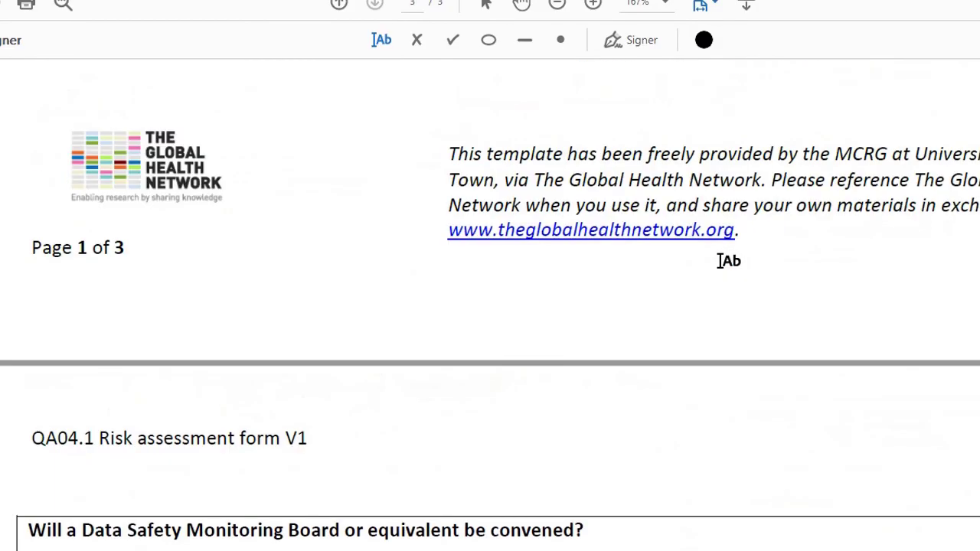
scroll(729, 261, "down", 5)
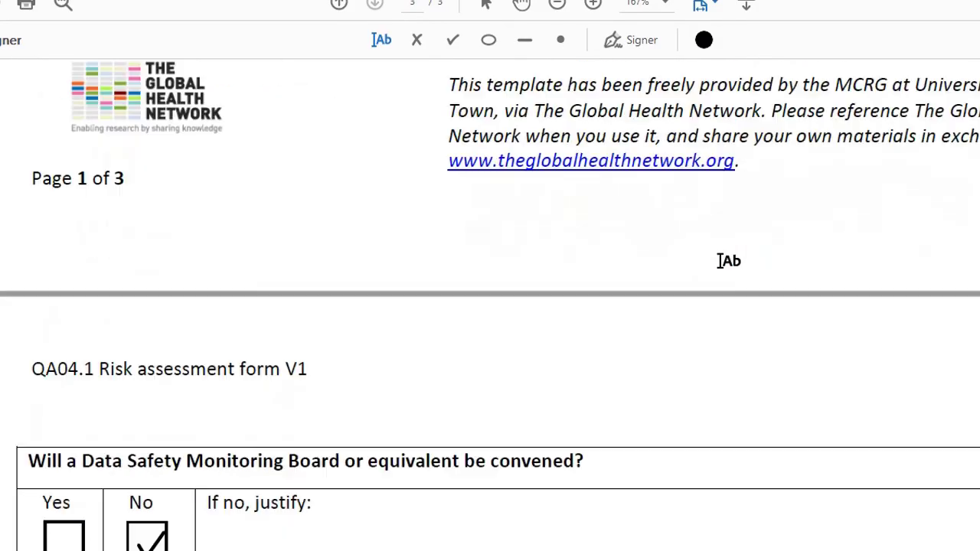
scroll(720, 261, "up", 10)
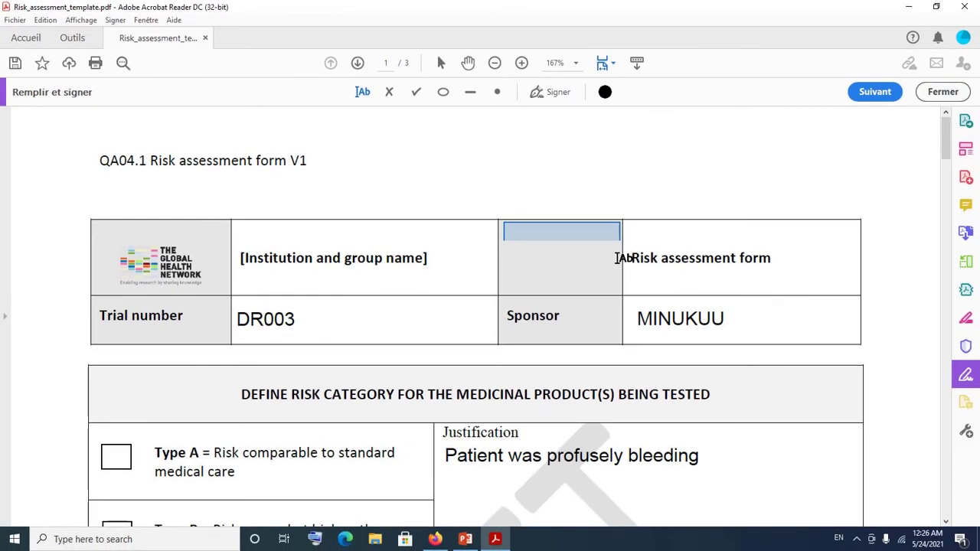
left_click(14, 66)
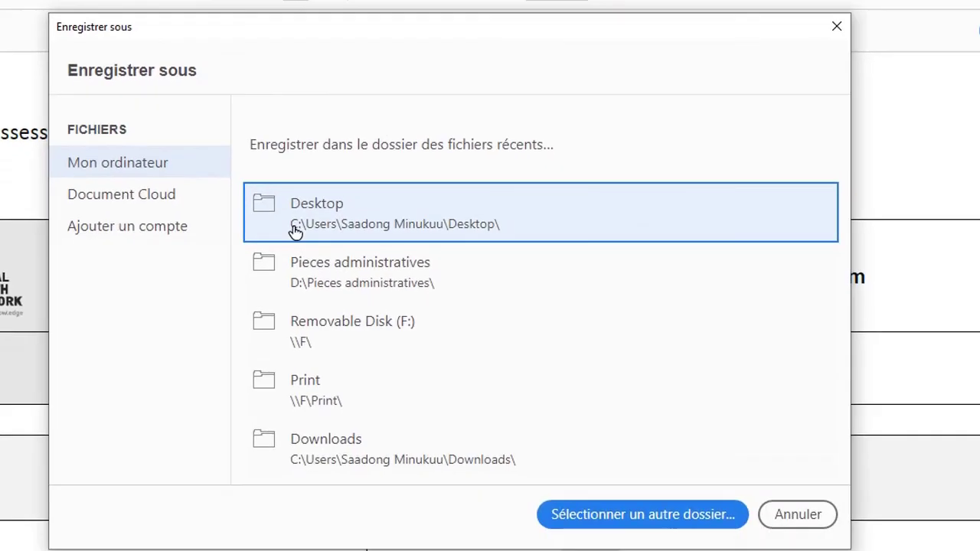
Save to this computer, renaming the file to 'Signed risk_assessment'.
left_click(344, 225)
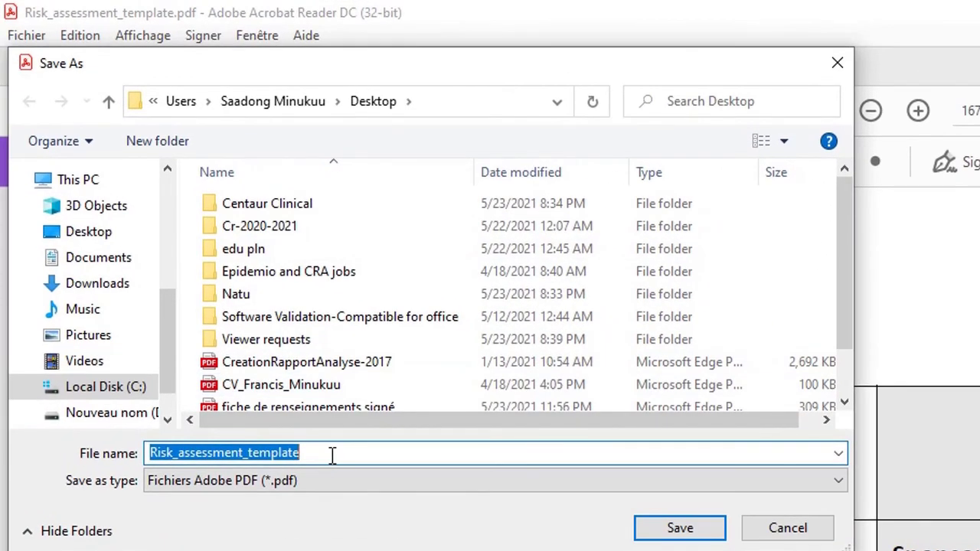
left_click(331, 455)
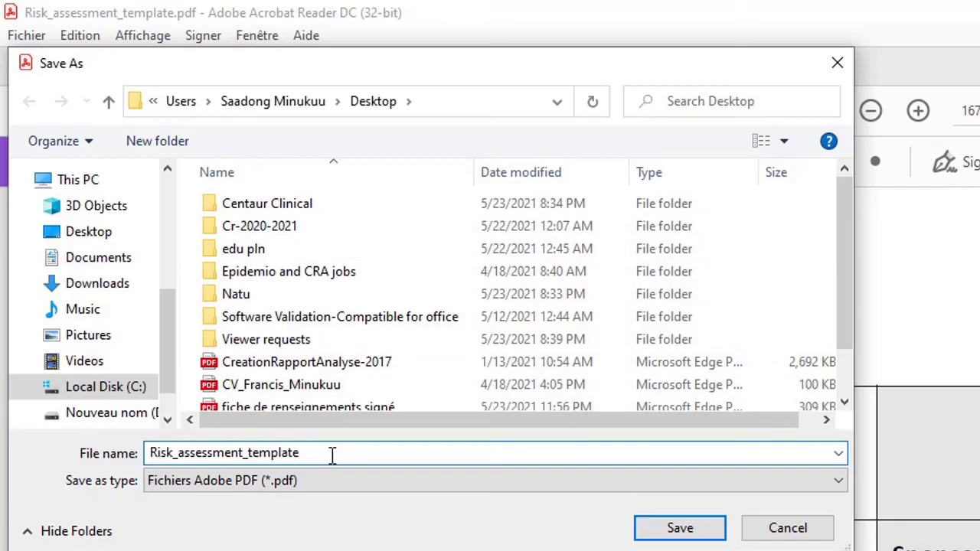
key("BackSpace")
key("BackSpace")
key("BackSpace")
key("BackSpace")
key("BackSpace")
key("BackSpace")
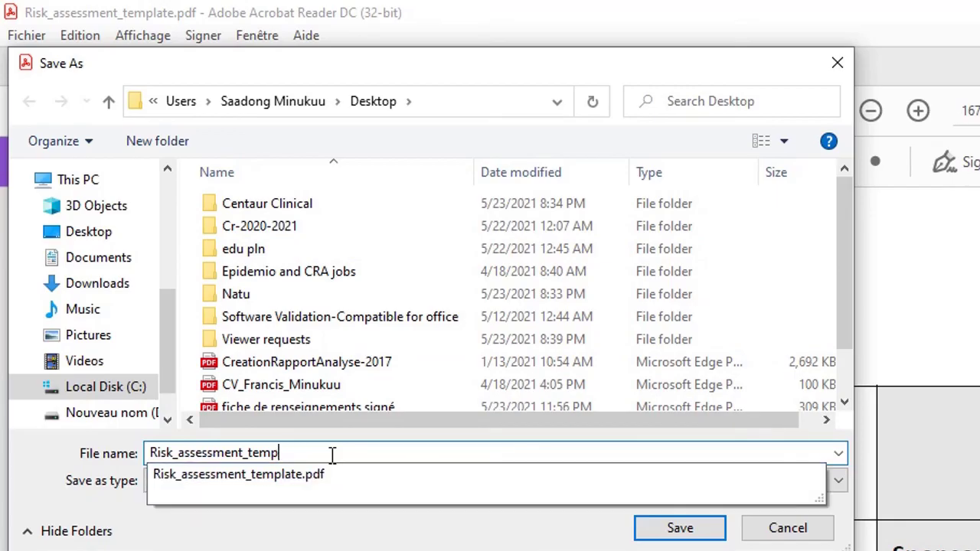
key("BackSpace")
key("BackSpace")
key("Home")
type("Sign")
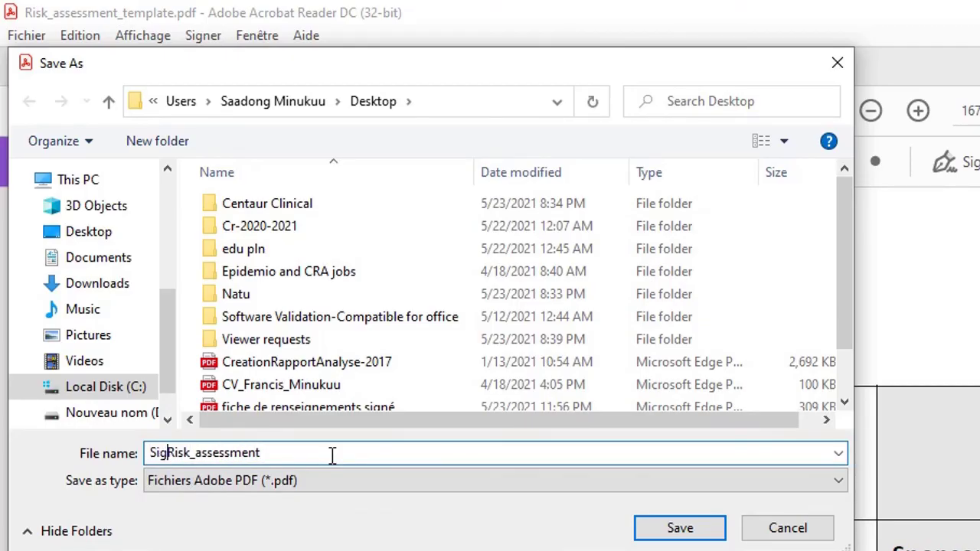
type("ed")
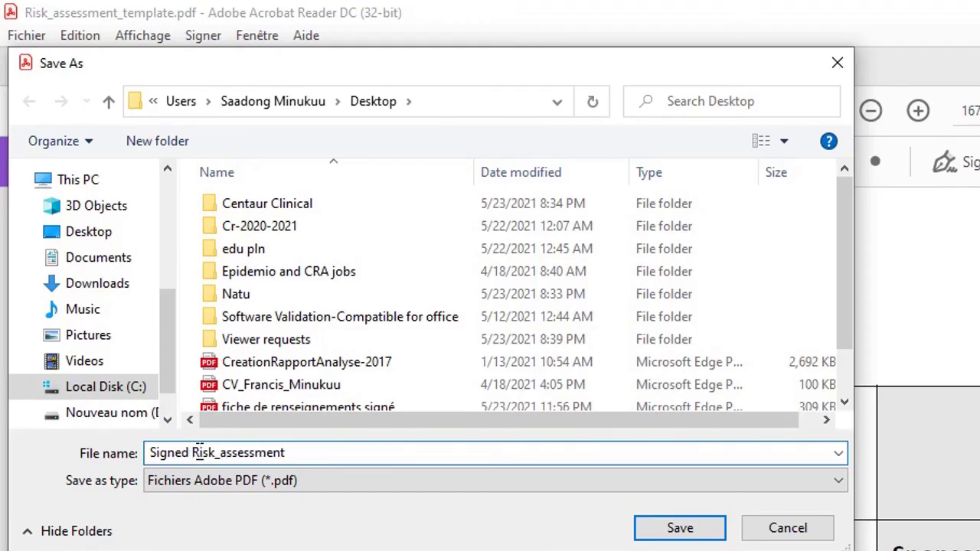
key("Delete")
type("r")
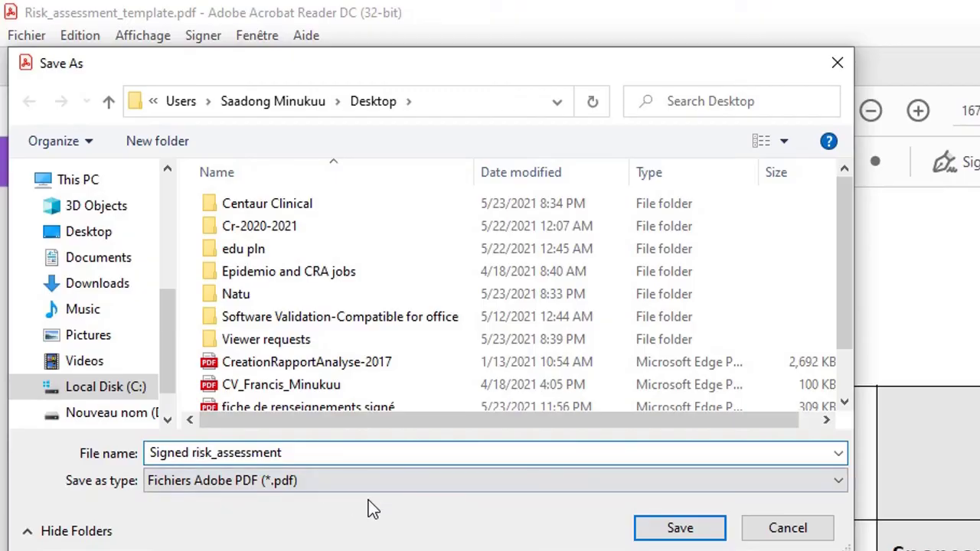
Save the PDF into the Desktop folder and close Acrobat Reader.
left_click(106, 233)
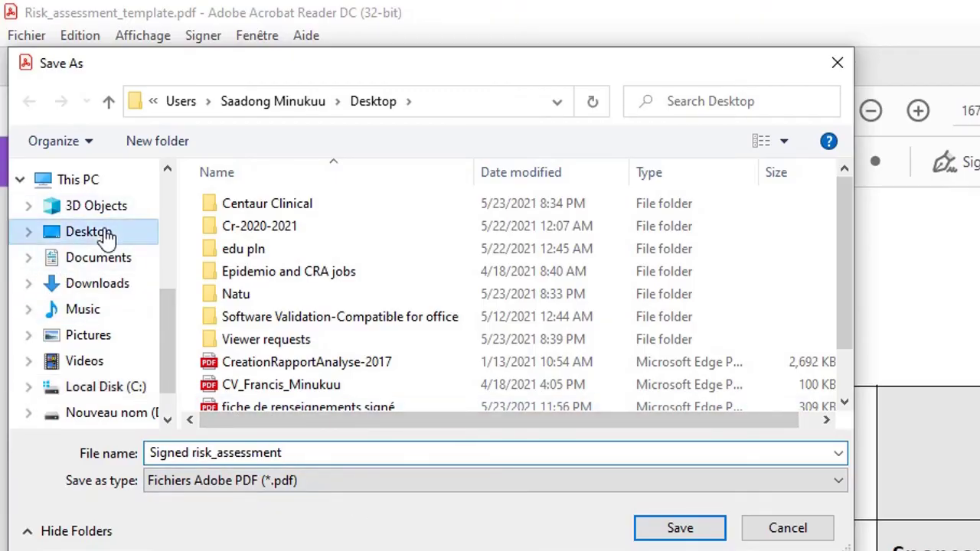
left_click(660, 528)
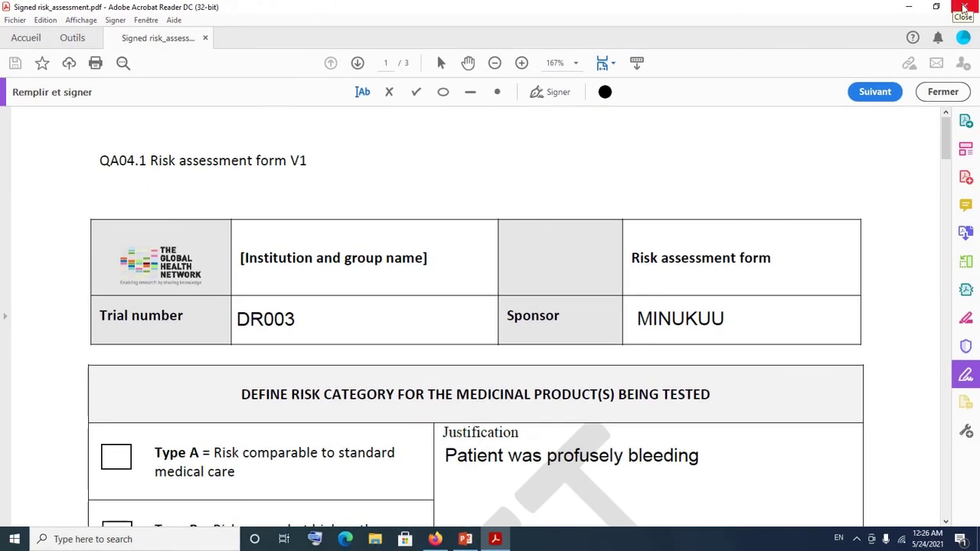
left_click(965, 7)
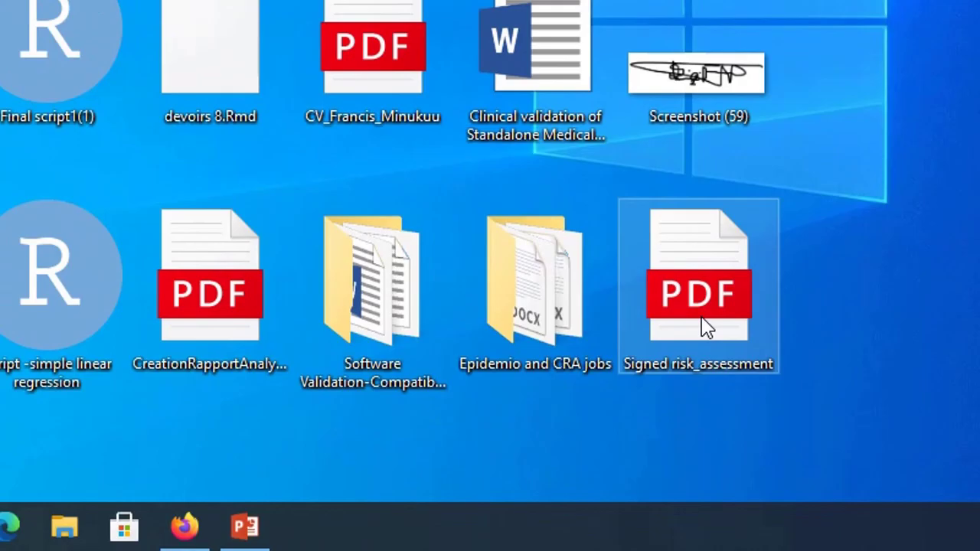
Open Signed risk_assessment.pdf from the desktop.
mouse_move(706, 328)
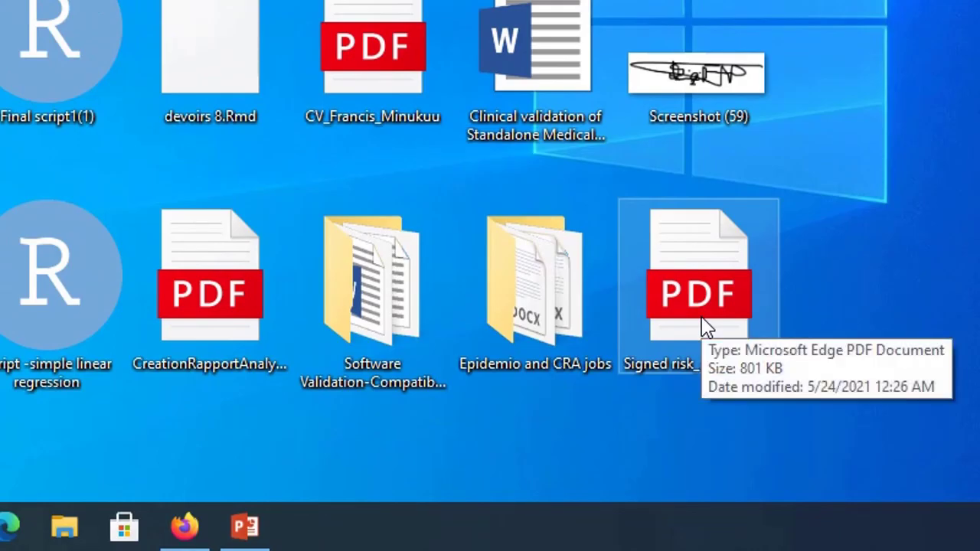
double_click(705, 328)
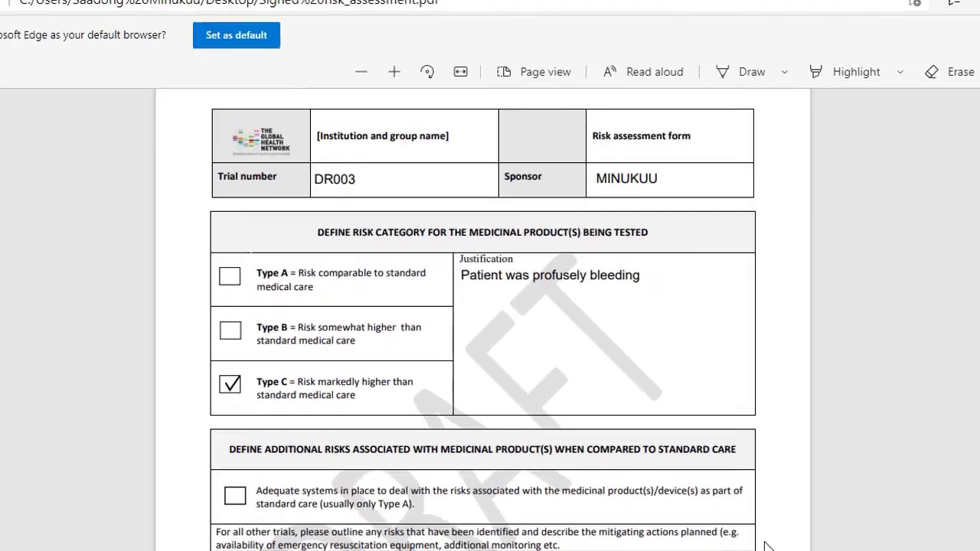
Scroll through the saved PDF in Edge down to page 3's signature table.
scroll(695, 439, "down", 10)
scroll(359, 433, "down", 10)
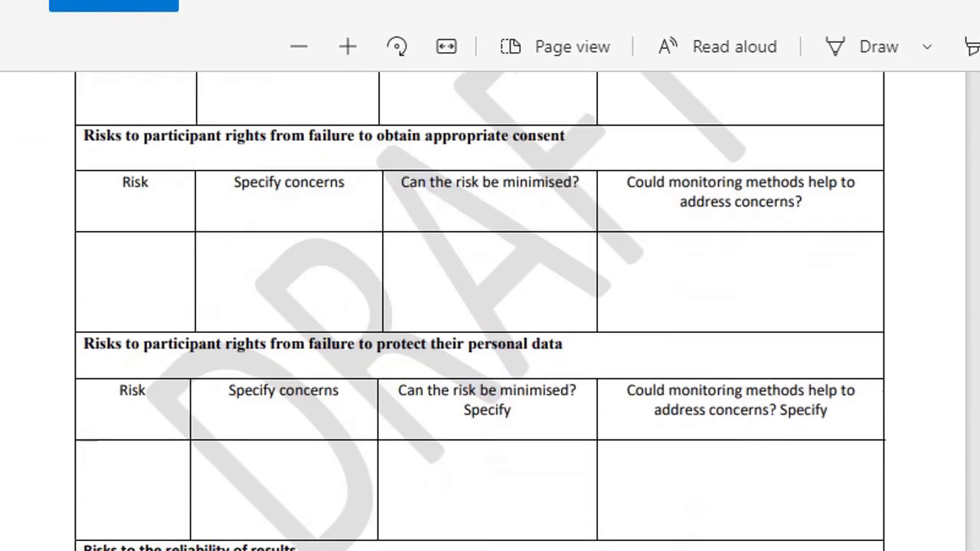